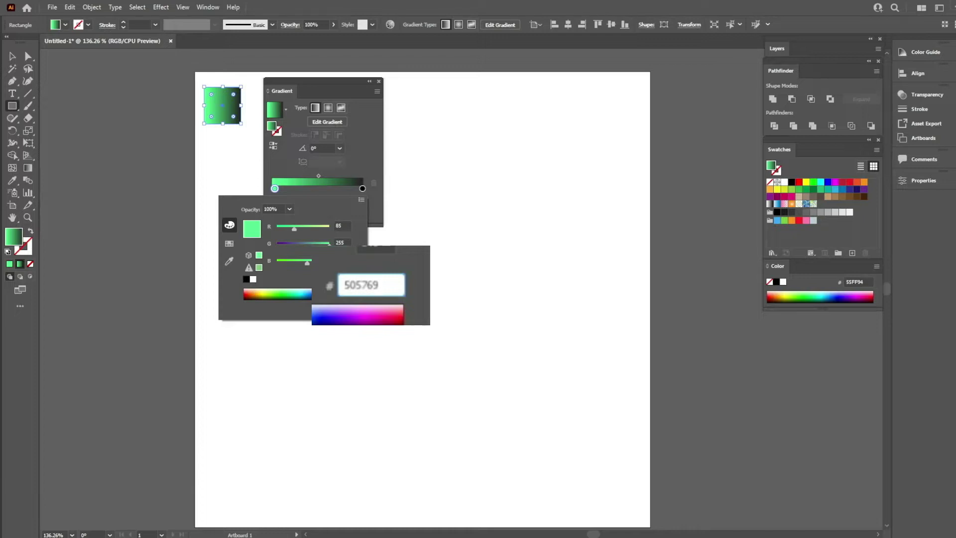
Set the square's first gradient stop to 505769 and add a middle stop coloured 2F3542.
{"action": "key", "text": "Return"}
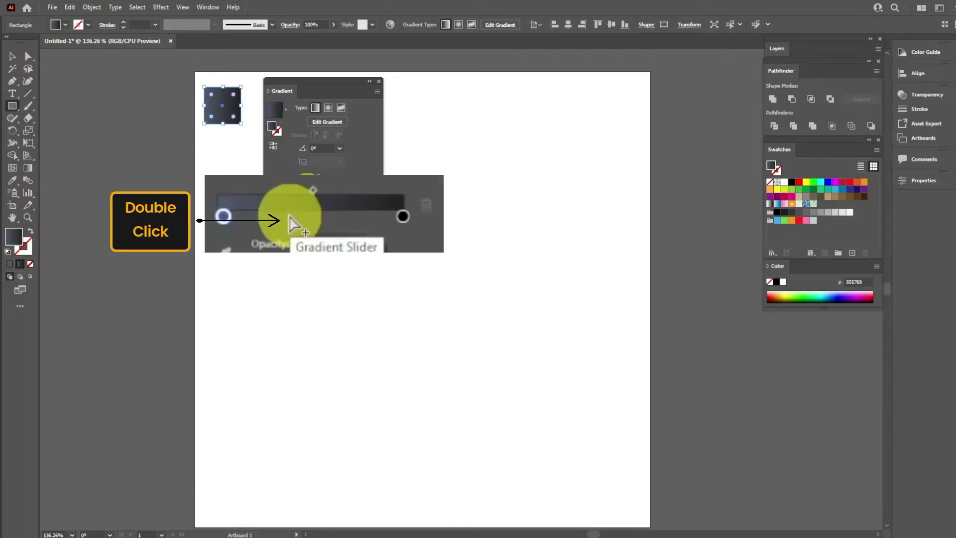
{"action": "double_click", "coordinate": [306, 189]}
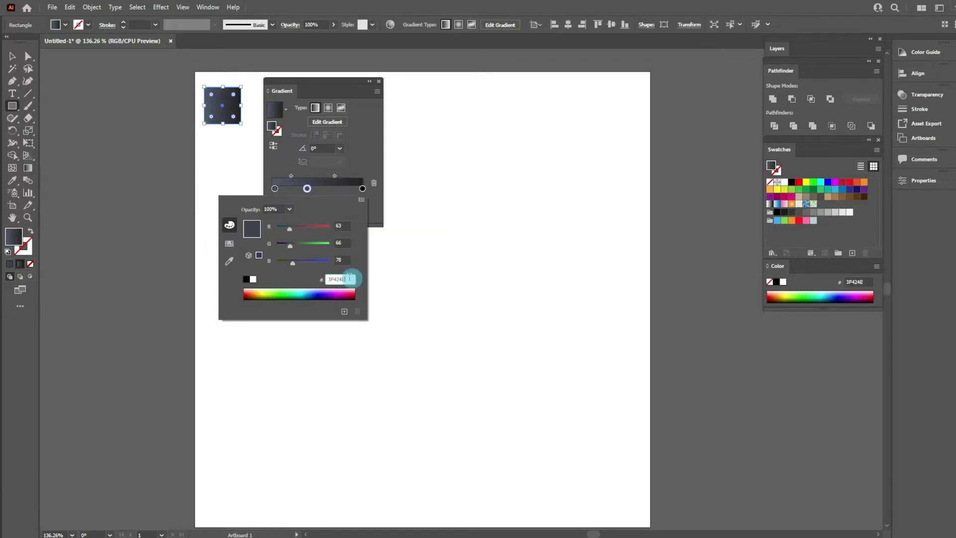
{"action": "left_click_drag", "start_coordinate": [349, 278], "coordinate": [333, 277]}
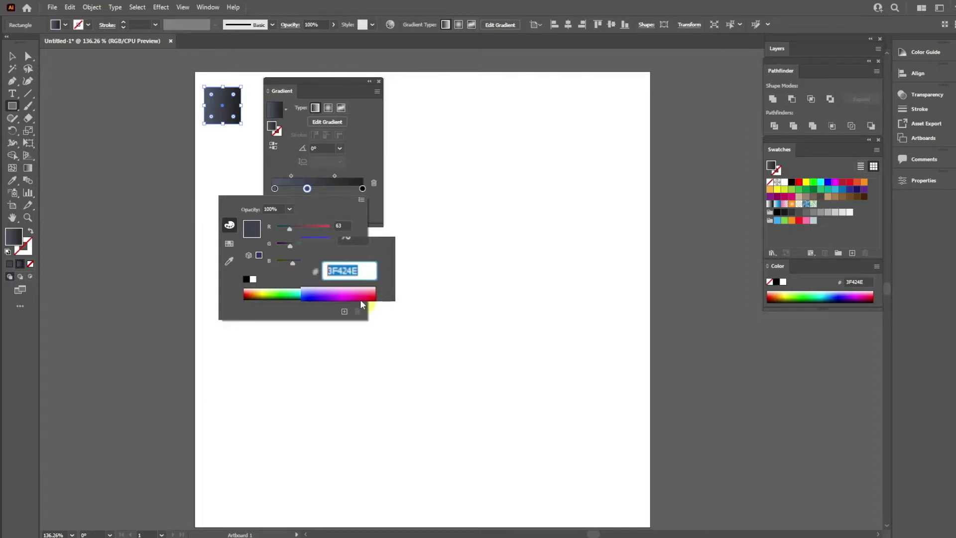
{"action": "type", "text": "2F3542"}
{"action": "key", "text": "Return"}
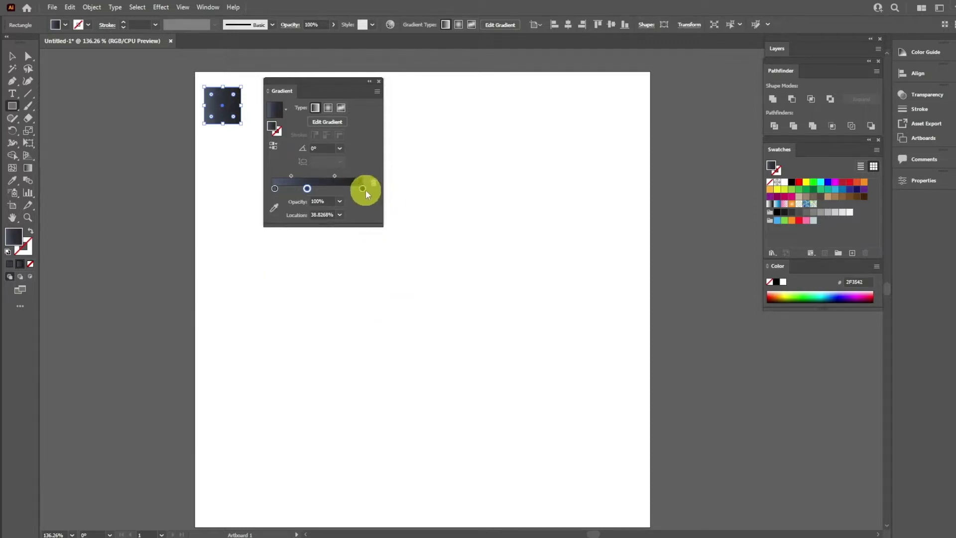
Replace the gradient's black end stop with a new stop coloured 262C38.
{"action": "left_click", "coordinate": [363, 190]}
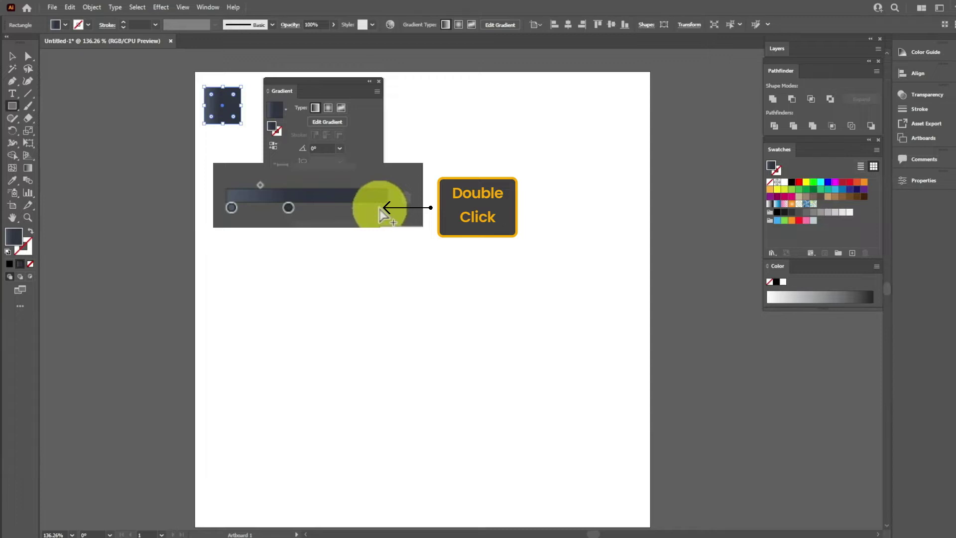
{"action": "double_click", "coordinate": [357, 188]}
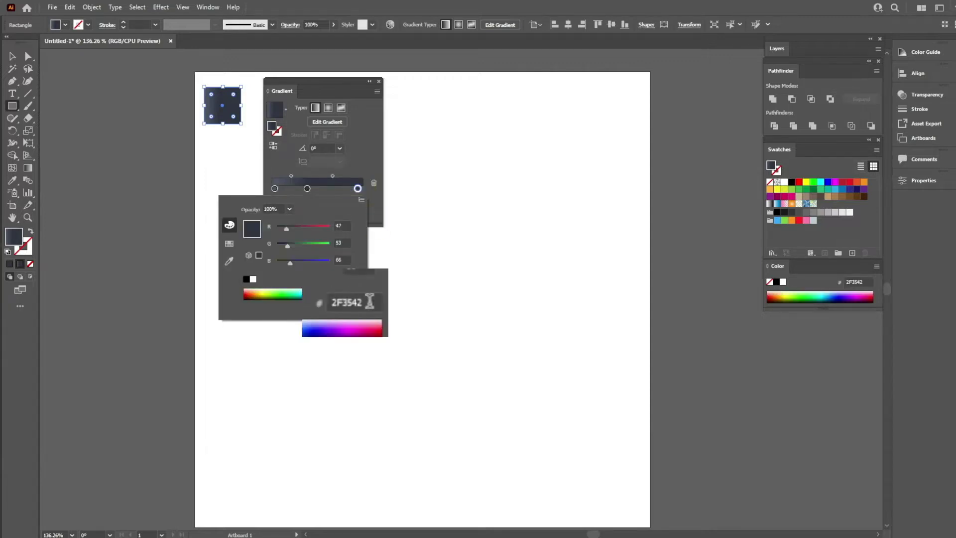
{"action": "left_click", "coordinate": [369, 301]}
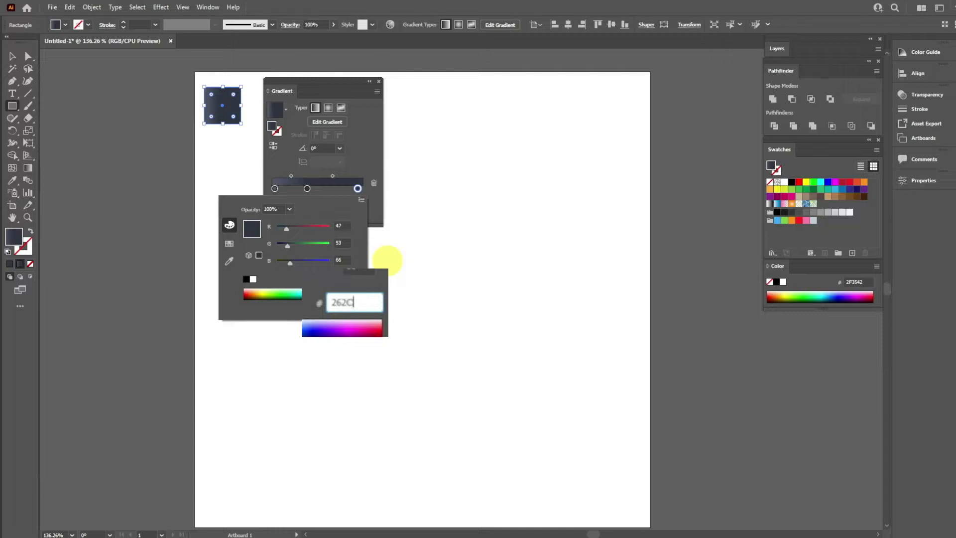
{"action": "type", "text": "262C38"}
{"action": "key", "text": "Return"}
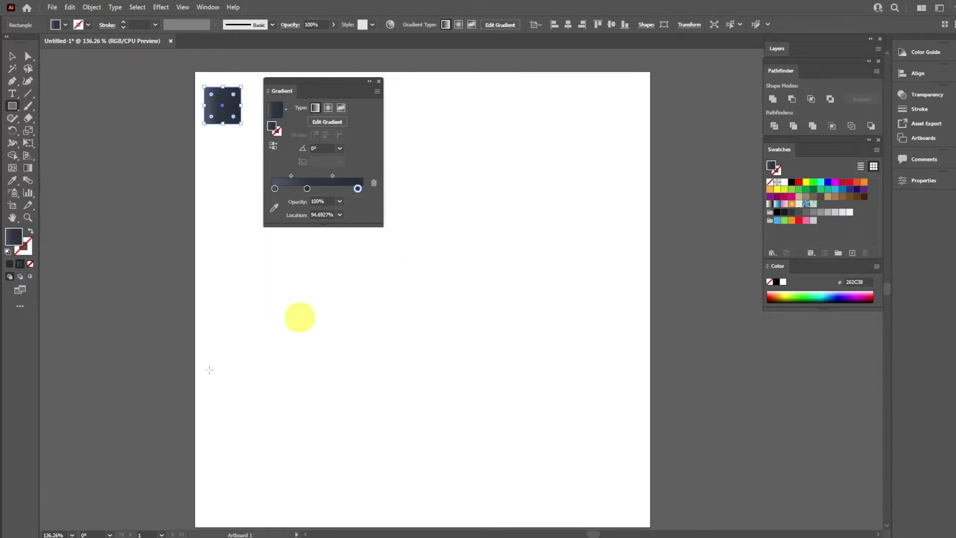
Make the square's gradient radial, with its middle stop at about 61% and its end stop at 100%.
{"action": "left_click", "coordinate": [327, 109]}
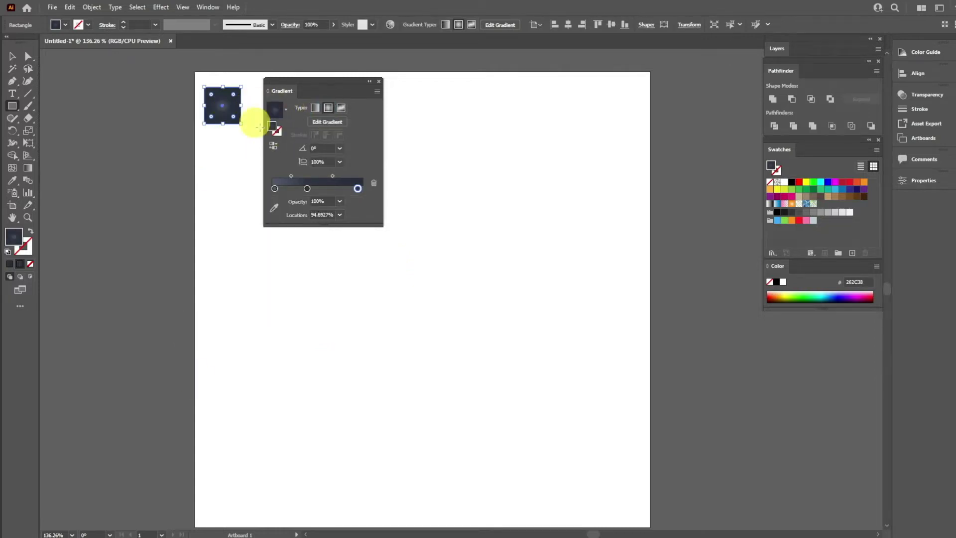
{"action": "left_click_drag", "start_coordinate": [297, 201], "coordinate": [332, 201]}
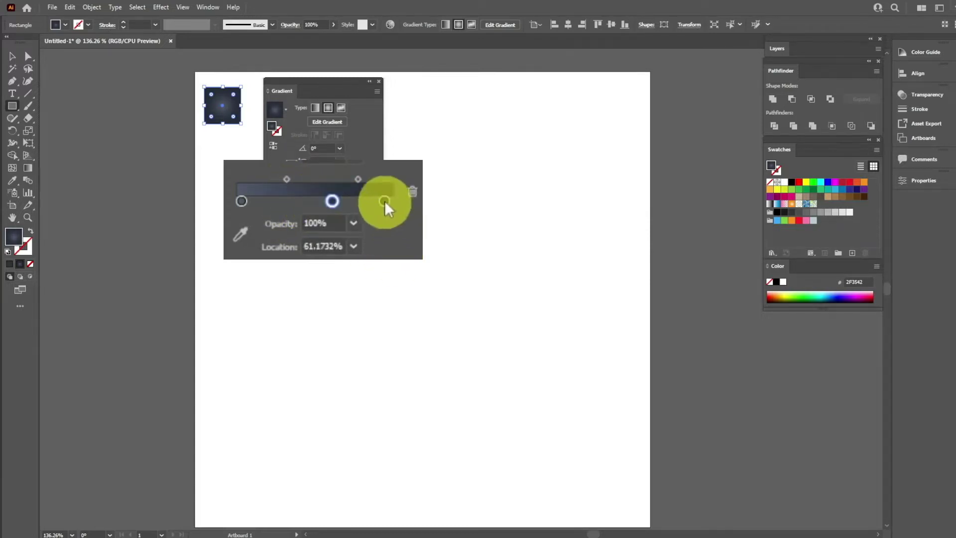
{"action": "left_click_drag", "start_coordinate": [323, 79], "coordinate": [330, 79]}
Duplicate the gradient square directly below the original and set the copy's first gradient stop to 94FFFA.
{"action": "left_click_drag", "start_coordinate": [219, 99], "coordinate": [223, 160]}
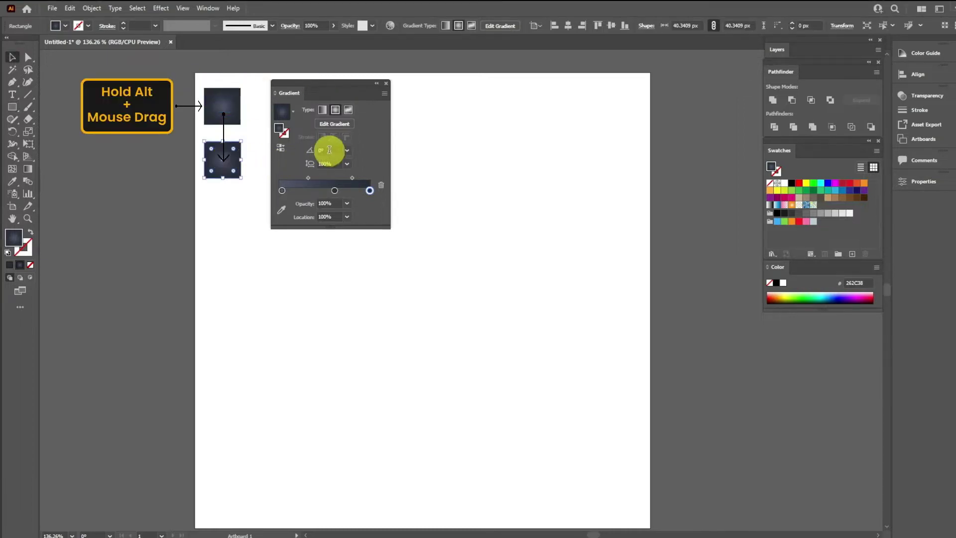
{"action": "double_click", "coordinate": [282, 190]}
{"action": "left_click", "coordinate": [343, 281]}
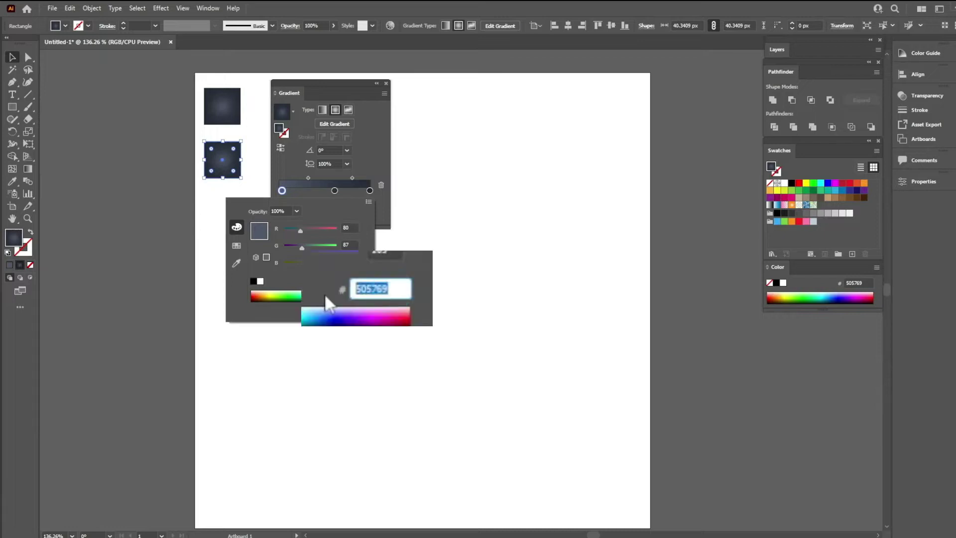
{"action": "type", "text": "94FFFA"}
{"action": "key", "text": "Return"}
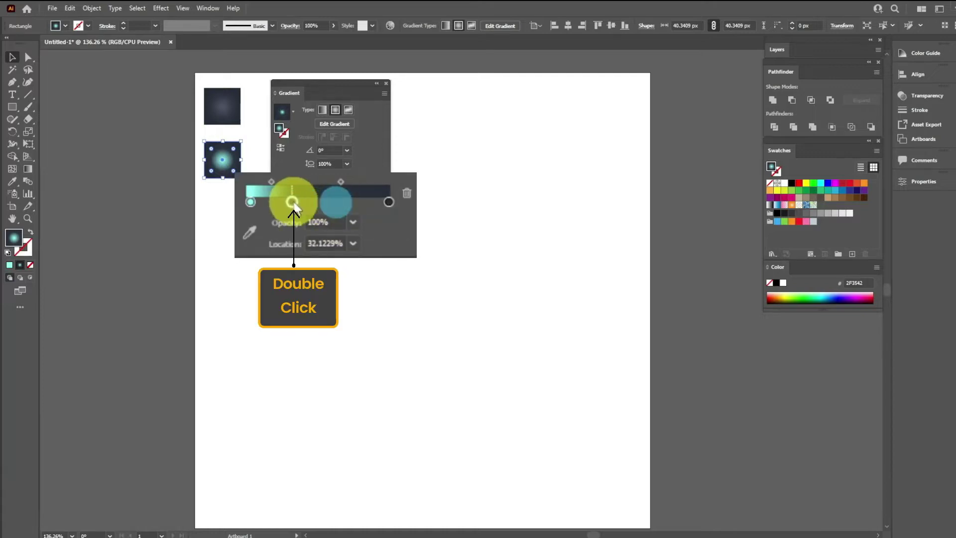
Move the copy's middle gradient stop to about 33% and set its colour to 00D7FF.
{"action": "double_click", "coordinate": [309, 190]}
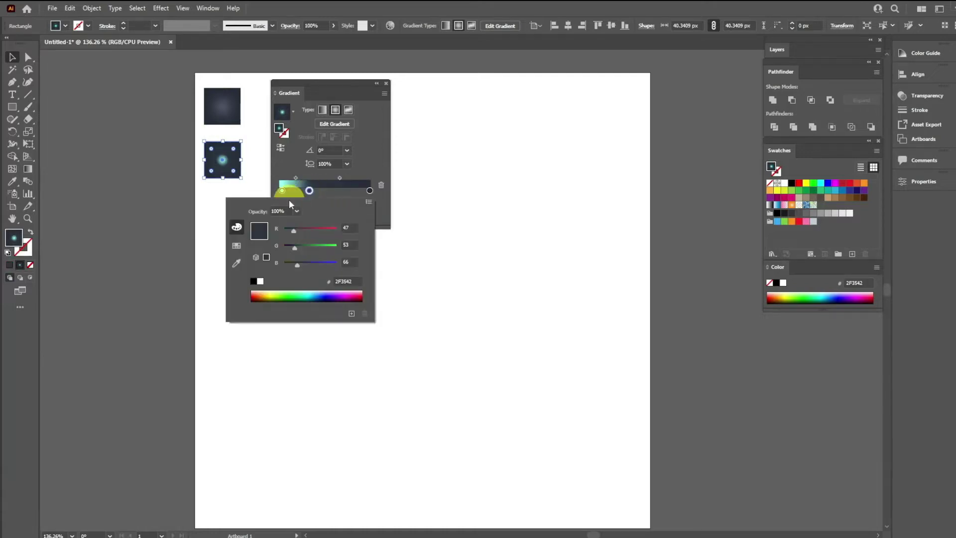
{"action": "left_click", "coordinate": [341, 282]}
{"action": "type", "text": "00D7"}
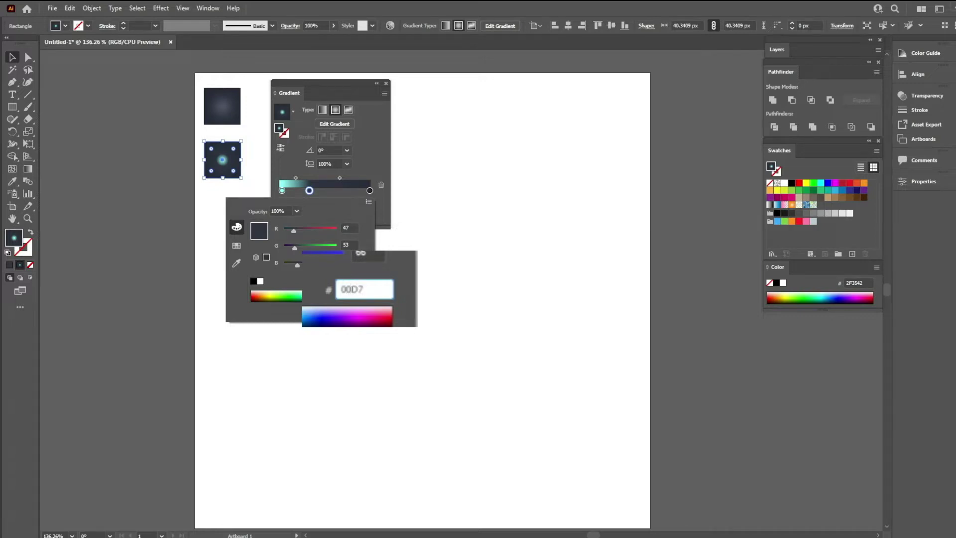
{"action": "type", "text": "FF"}
{"action": "key", "text": "Return"}
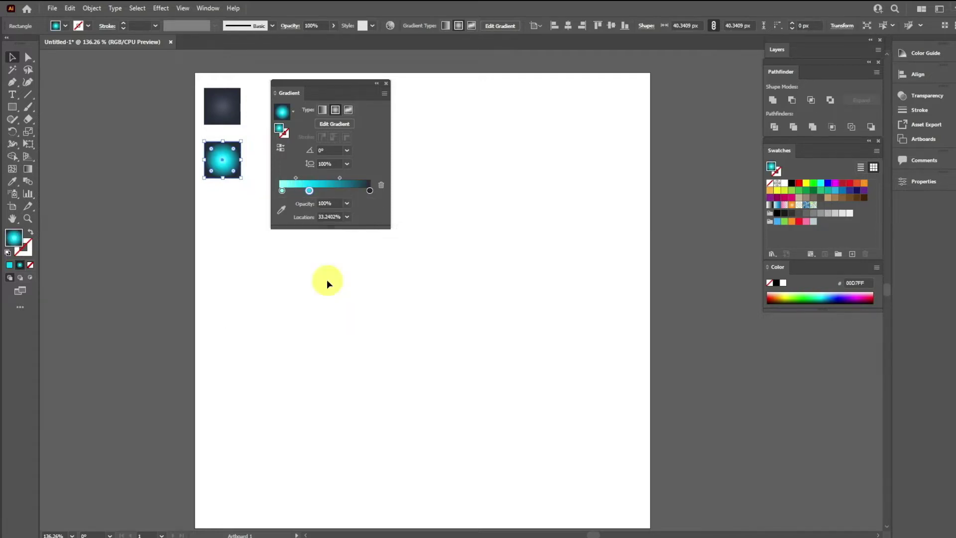
Add another gradient stop at about 68% on the copied square and colour it 15F5FF.
{"action": "left_click", "coordinate": [340, 190]}
{"action": "double_click", "coordinate": [341, 189]}
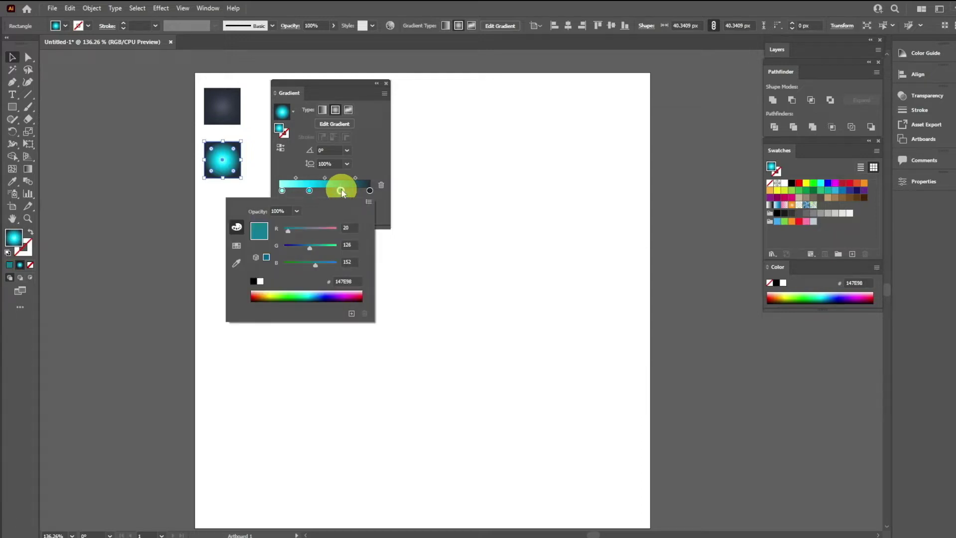
{"action": "double_click", "coordinate": [341, 191]}
{"action": "left_click", "coordinate": [342, 282]}
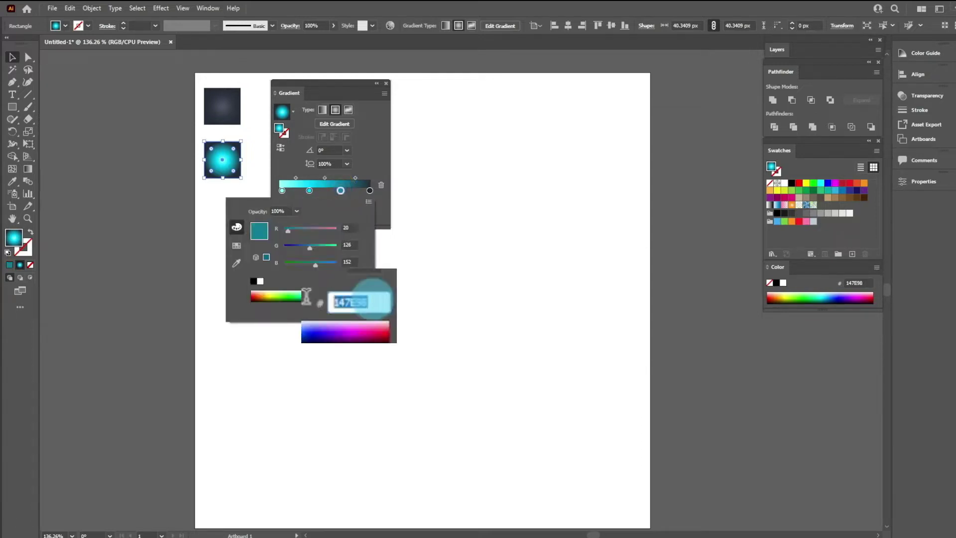
{"action": "type", "text": "15F5"}
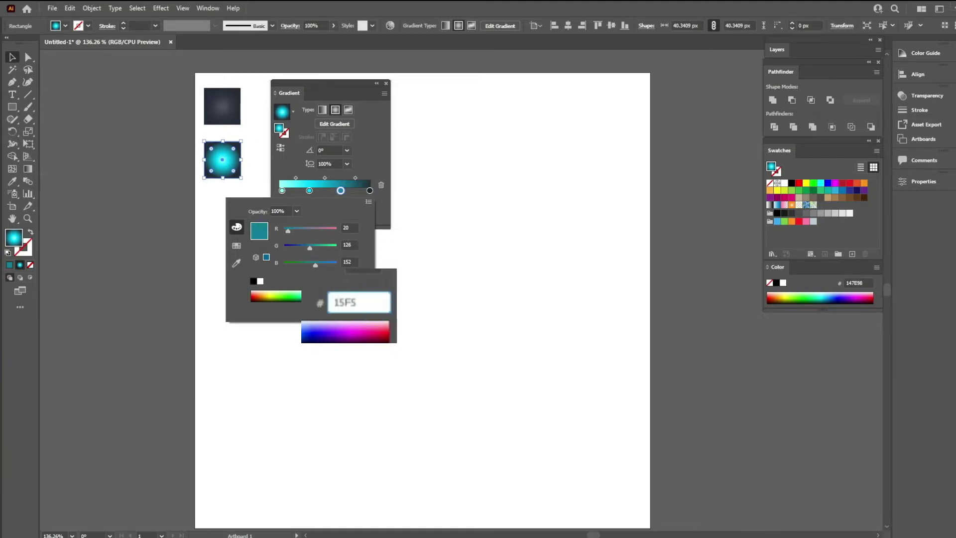
{"action": "type", "text": "FD"}
{"action": "key", "text": "Return"}
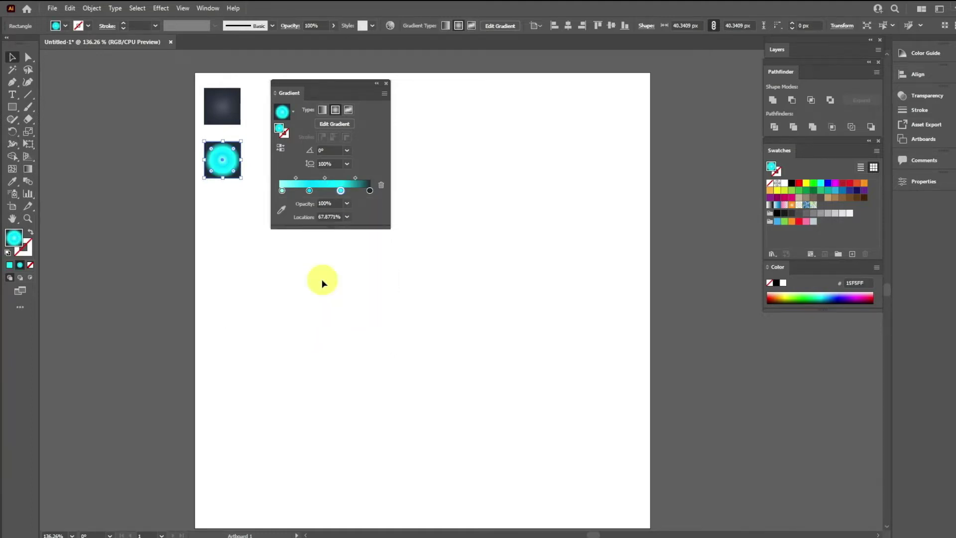
Set the copied square's end gradient stop to the purple B02AFF.
{"action": "double_click", "coordinate": [370, 191]}
{"action": "left_click", "coordinate": [369, 301]}
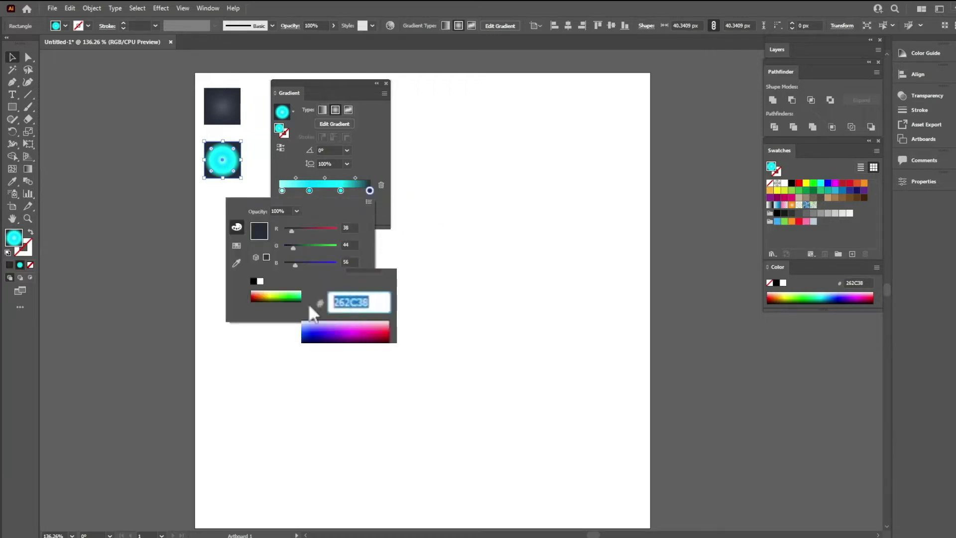
{"action": "type", "text": "B02A"}
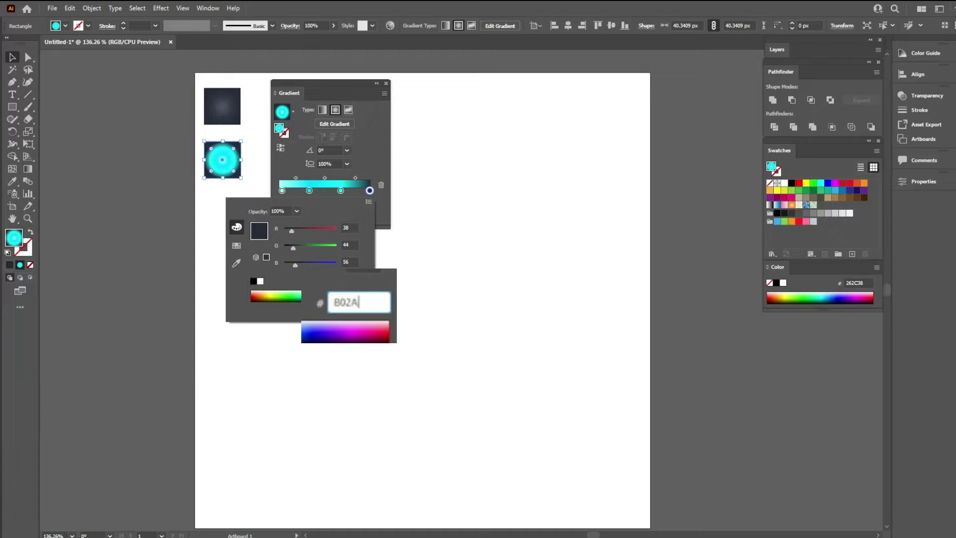
{"action": "type", "text": "FF"}
{"action": "key", "text": "Return"}
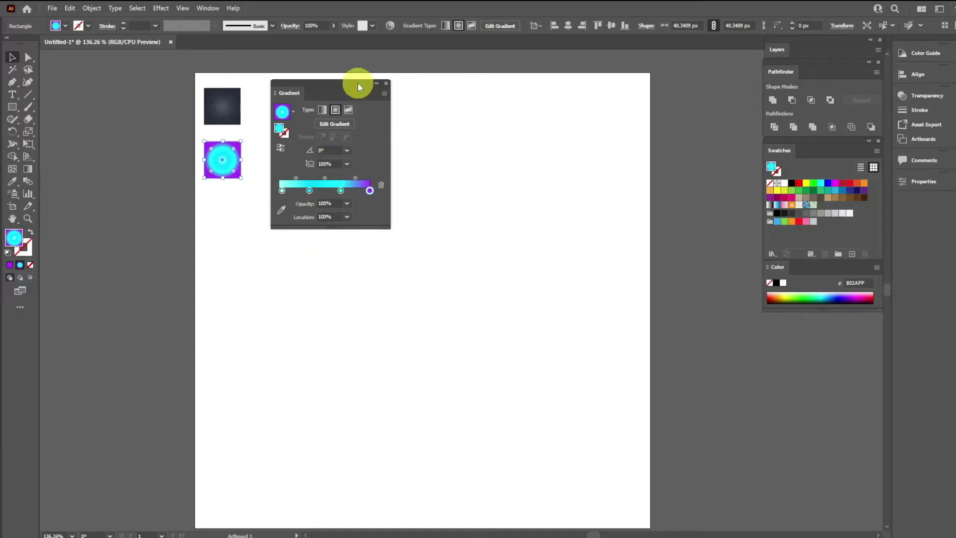
Close the gradient settings and move both sample squares off the artboard, beside its left edge.
{"action": "left_click_drag", "start_coordinate": [359, 85], "coordinate": [639, 89]}
{"action": "left_click", "coordinate": [637, 84]}
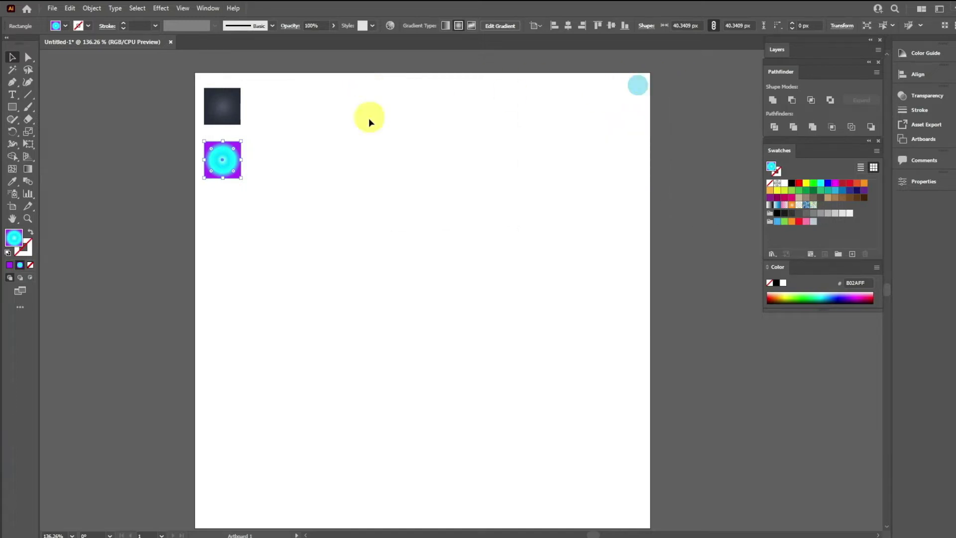
{"action": "left_click_drag", "start_coordinate": [276, 182], "coordinate": [210, 104]}
{"action": "left_click_drag", "start_coordinate": [225, 107], "coordinate": [152, 107]}
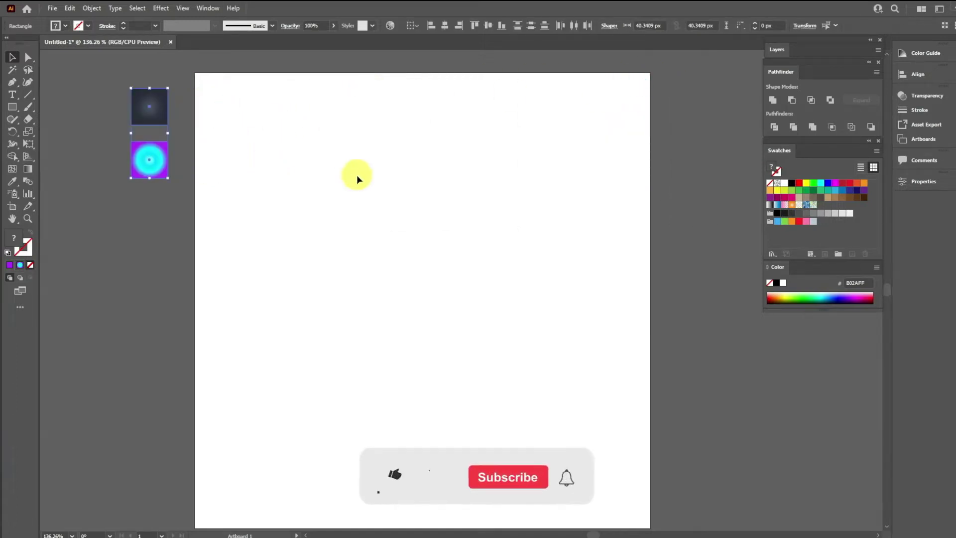
{"action": "left_click", "coordinate": [362, 186]}
{"action": "scroll", "coordinate": [423, 245], "scroll_direction": "up", "scroll_amount": 1}
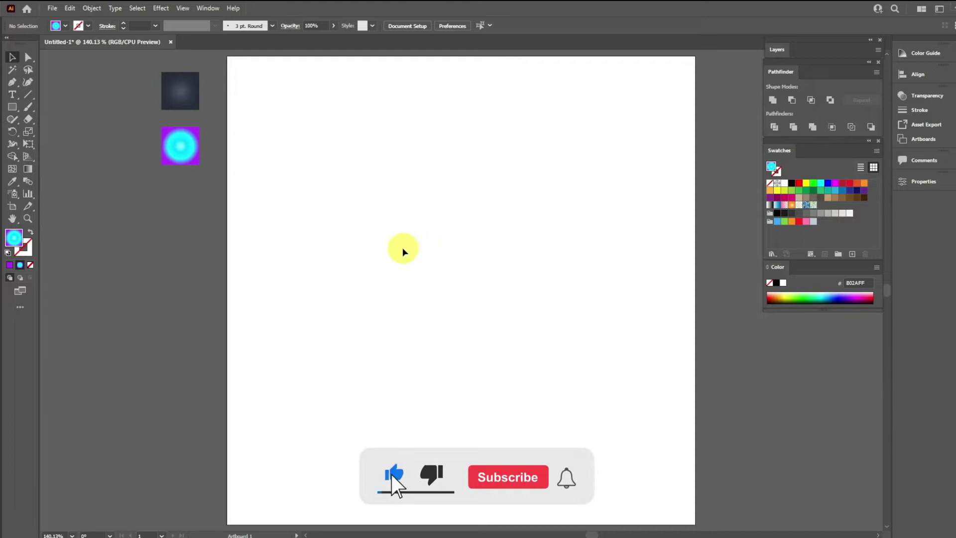
Create a 500 × 500 px square and centre it horizontally and vertically on the artboard.
{"action": "key", "text": "m"}
{"action": "left_click", "coordinate": [380, 188]}
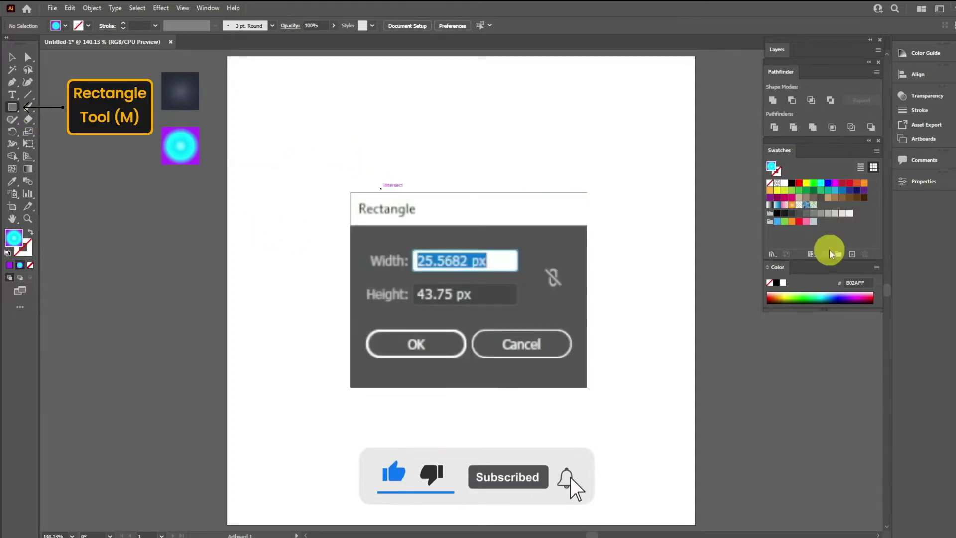
{"action": "type", "text": "500"}
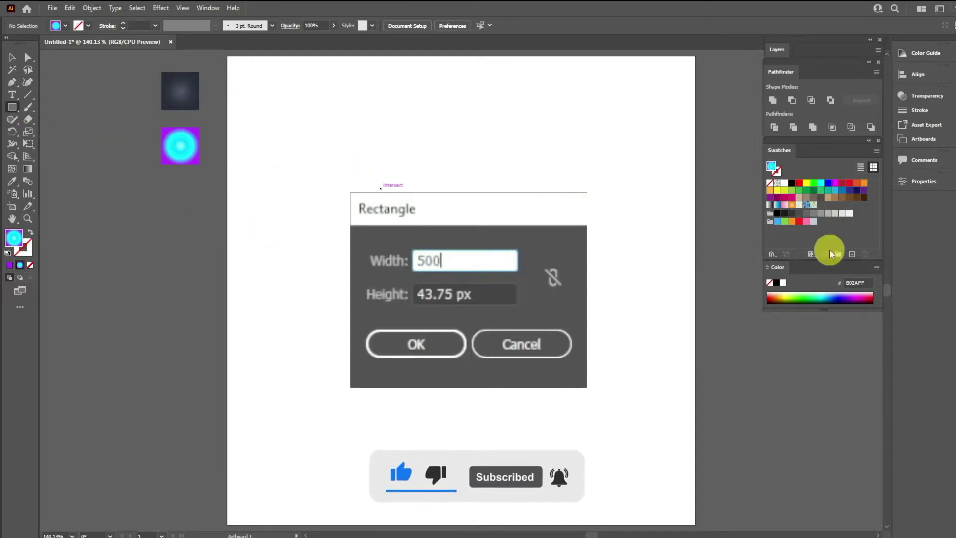
{"action": "key", "text": "Tab"}
{"action": "type", "text": "50"}
{"action": "key", "text": "Return"}
{"action": "key", "text": "v"}
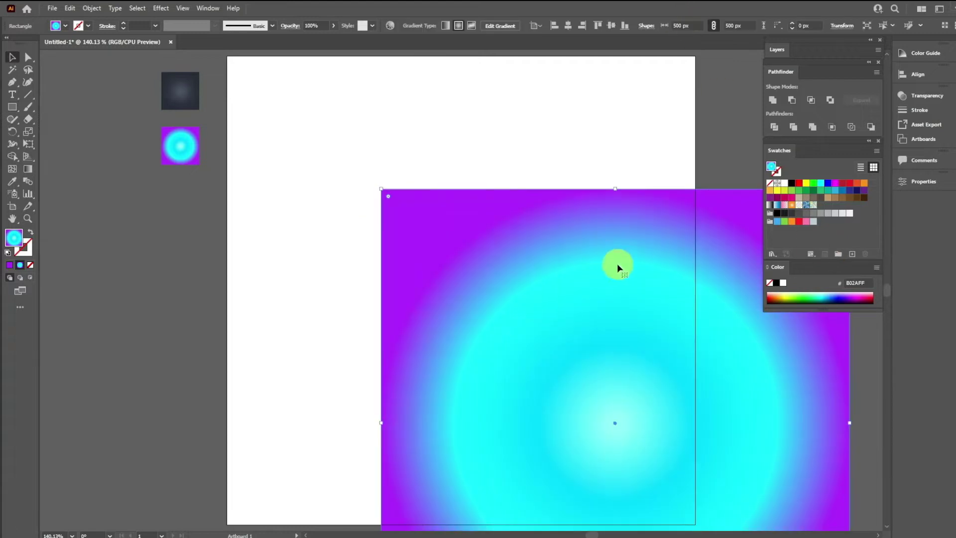
{"action": "left_click_drag", "start_coordinate": [608, 267], "coordinate": [427, 182]}
{"action": "left_click", "coordinate": [568, 25]}
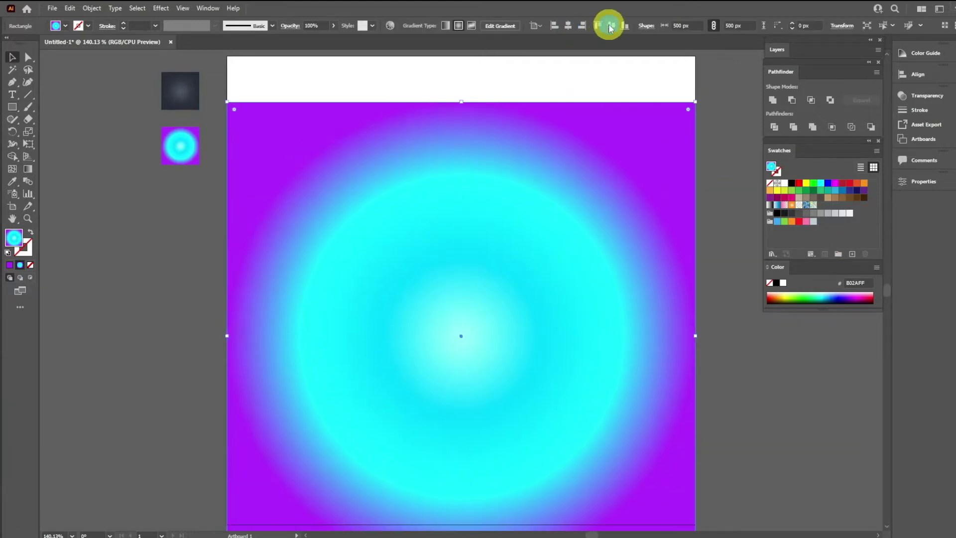
{"action": "left_click", "coordinate": [612, 26]}
Fill the background square with the dark gradient sampled from the upper sample square and lock it.
{"action": "key", "text": "i"}
{"action": "left_click", "coordinate": [189, 89]}
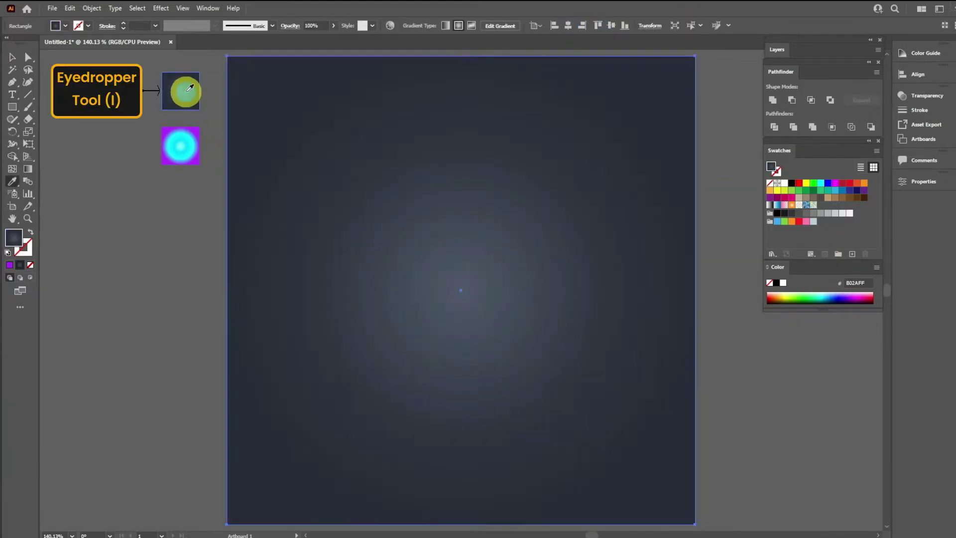
{"action": "left_click", "coordinate": [92, 8]}
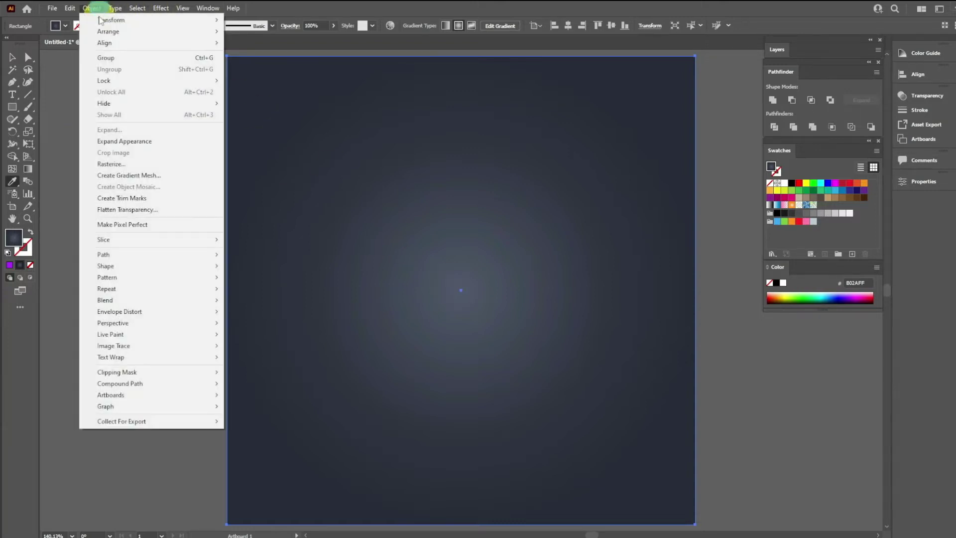
{"action": "mouse_move", "coordinate": [199, 75]}
{"action": "left_click", "coordinate": [278, 80]}
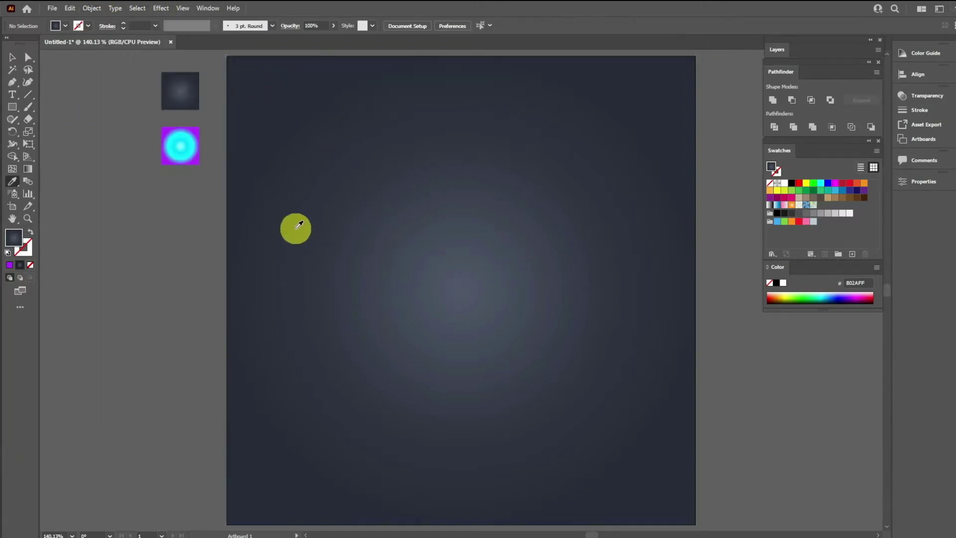
Draw a circle about 251 px wide near the middle of the artboard and fill it with cyan 00FFFF.
{"action": "key", "text": "l"}
{"action": "left_click_drag", "start_coordinate": [401, 173], "coordinate": [601, 404]}
{"action": "key", "text": "v"}
{"action": "left_click_drag", "start_coordinate": [515, 229], "coordinate": [472, 225]}
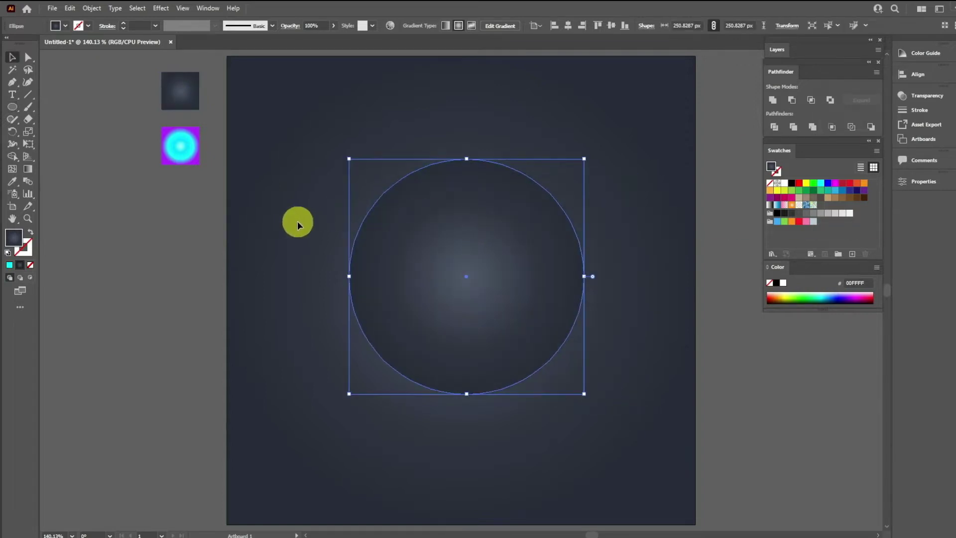
{"action": "left_click", "coordinate": [820, 183]}
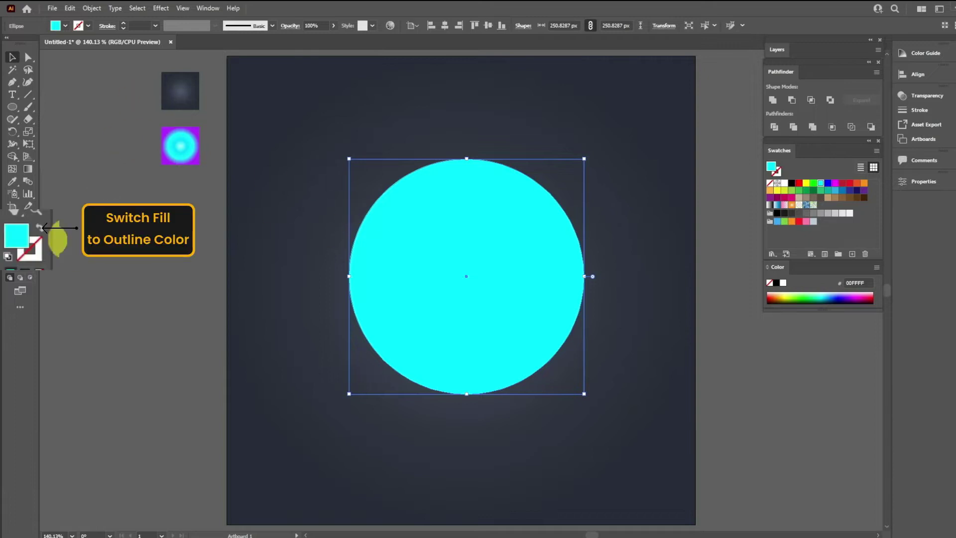
Convert the cyan circle to an outline with no fill, set its stroke to 20 pt and shrink it to about 202 px wide.
{"action": "left_click", "coordinate": [39, 227]}
{"action": "left_click", "coordinate": [155, 26]}
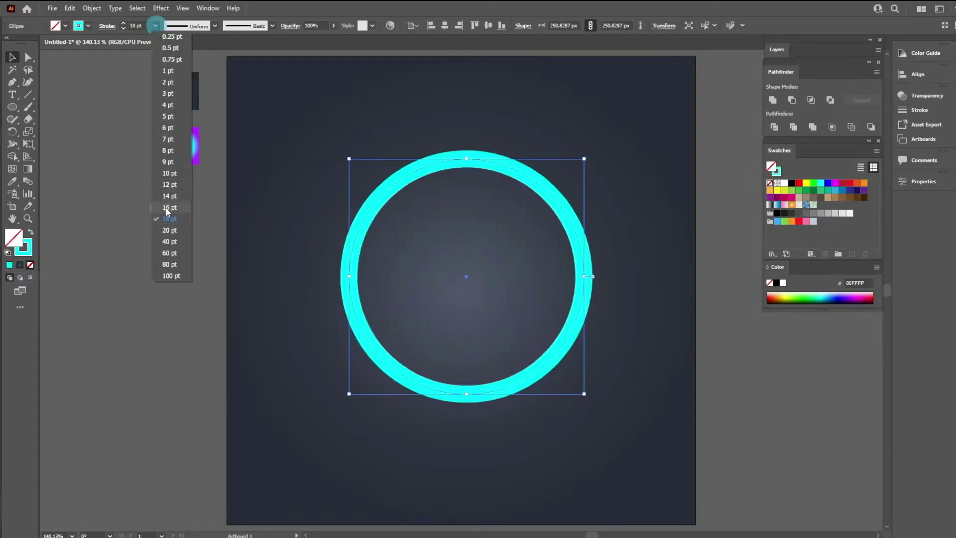
{"action": "left_click", "coordinate": [169, 230]}
{"action": "left_click_drag", "start_coordinate": [584, 158], "coordinate": [561, 181]}
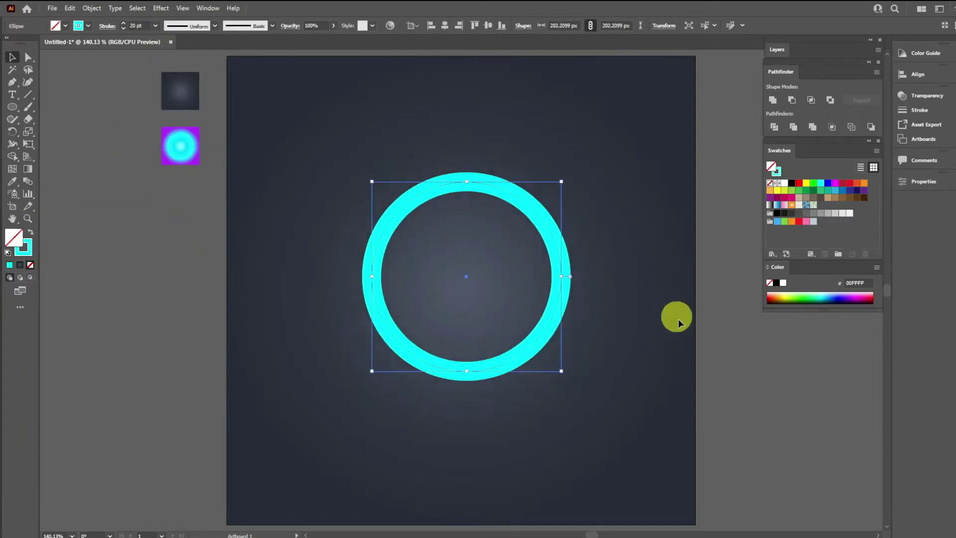
Create a three-sided polygon with a 50 px radius to the left of the ring and rotate it to point right.
{"action": "left_click", "coordinate": [15, 107]}
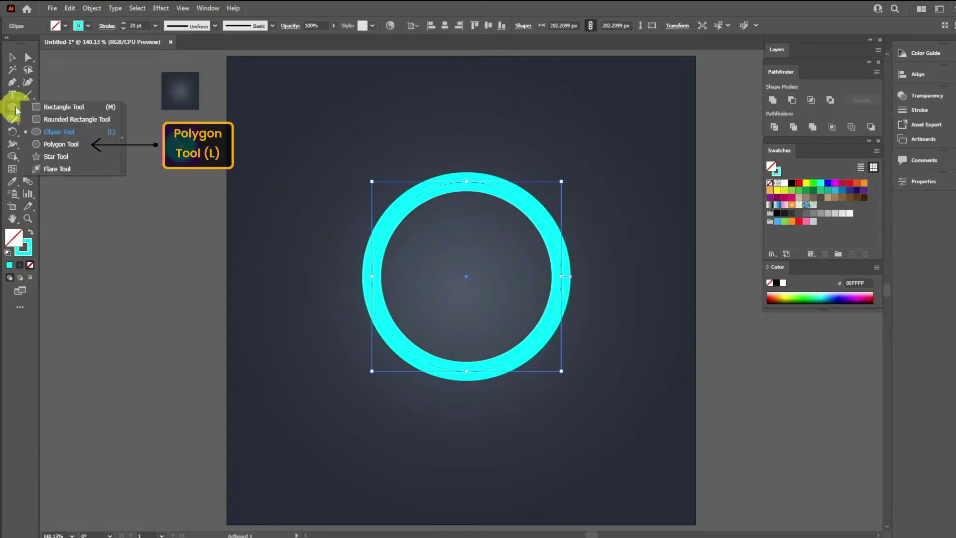
{"action": "left_click", "coordinate": [45, 145]}
{"action": "left_click", "coordinate": [276, 215]}
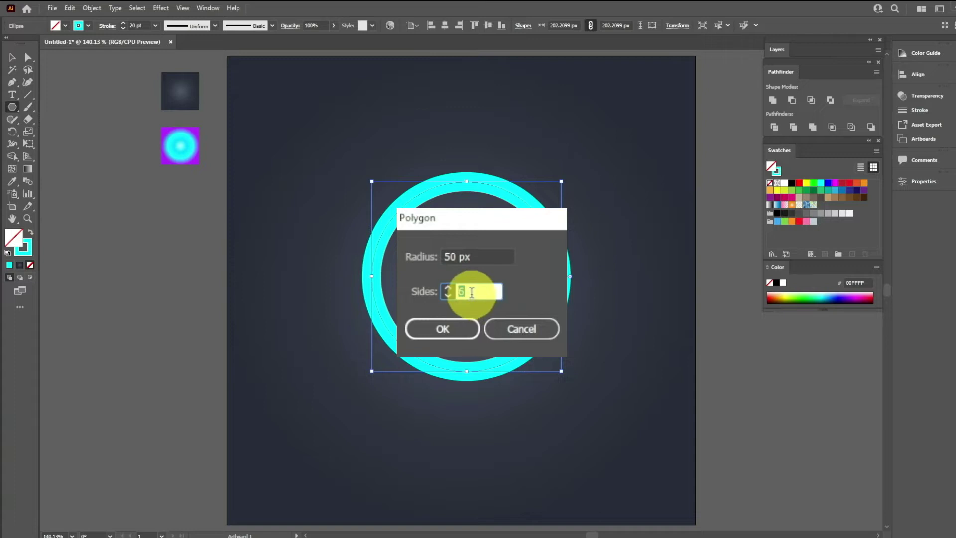
{"action": "type", "text": "3"}
{"action": "key", "text": "Return"}
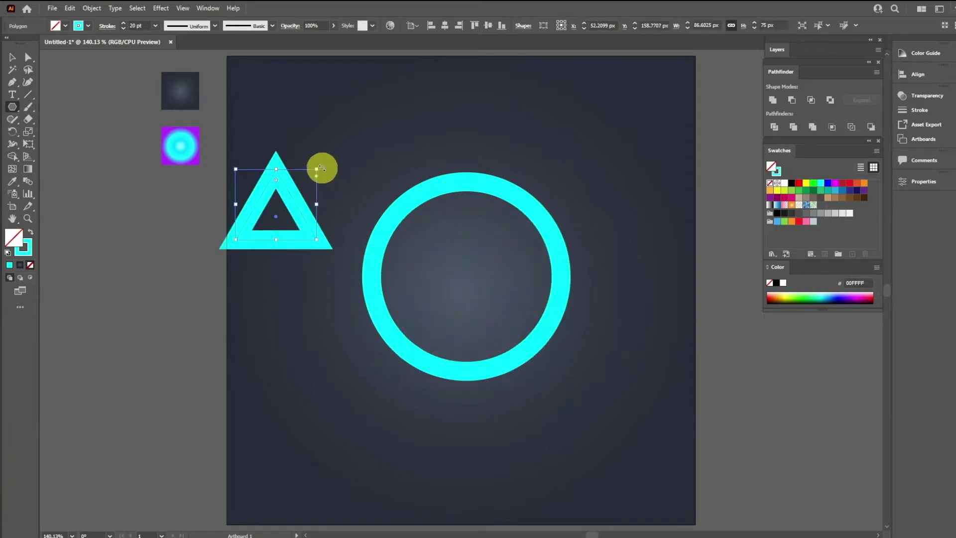
{"action": "left_click_drag", "start_coordinate": [322, 168], "coordinate": [326, 269]}
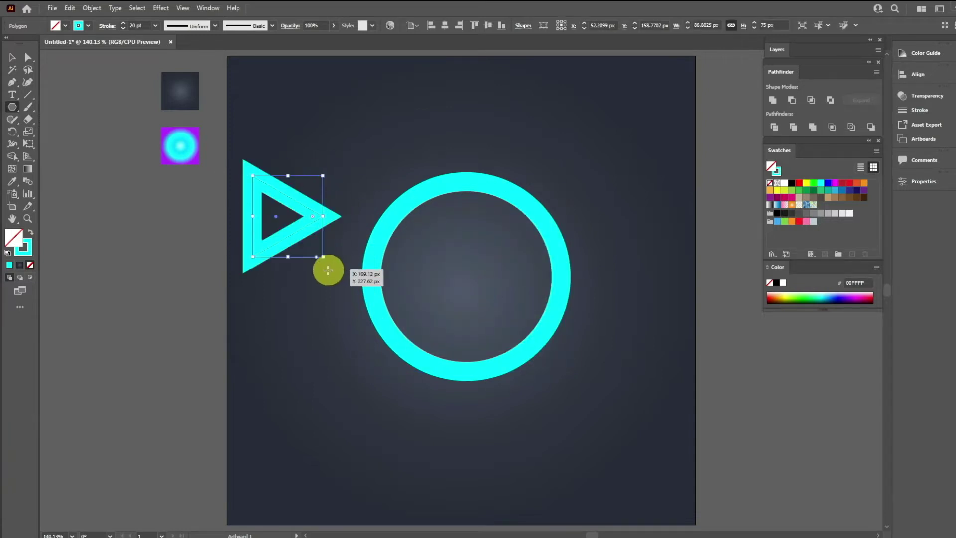
Switch the triangle's cyan outline to a solid fill and round its three corners.
{"action": "left_click", "coordinate": [30, 232]}
{"action": "left_click_drag", "start_coordinate": [230, 149], "coordinate": [378, 341]}
{"action": "key", "text": "a"}
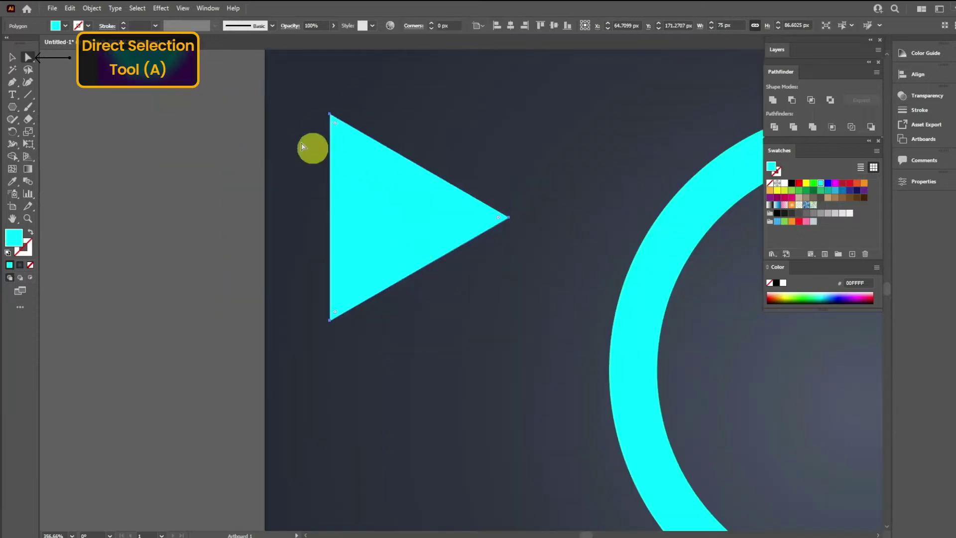
{"action": "left_click_drag", "start_coordinate": [335, 123], "coordinate": [350, 154]}
{"action": "key", "text": "v"}
Move the rounded triangle into the middle of the ring and enlarge it to about 87 × 97 px.
{"action": "left_click", "coordinate": [572, 277], "text": "ctrl+alt"}
{"action": "left_click", "coordinate": [514, 301], "text": "ctrl+alt"}
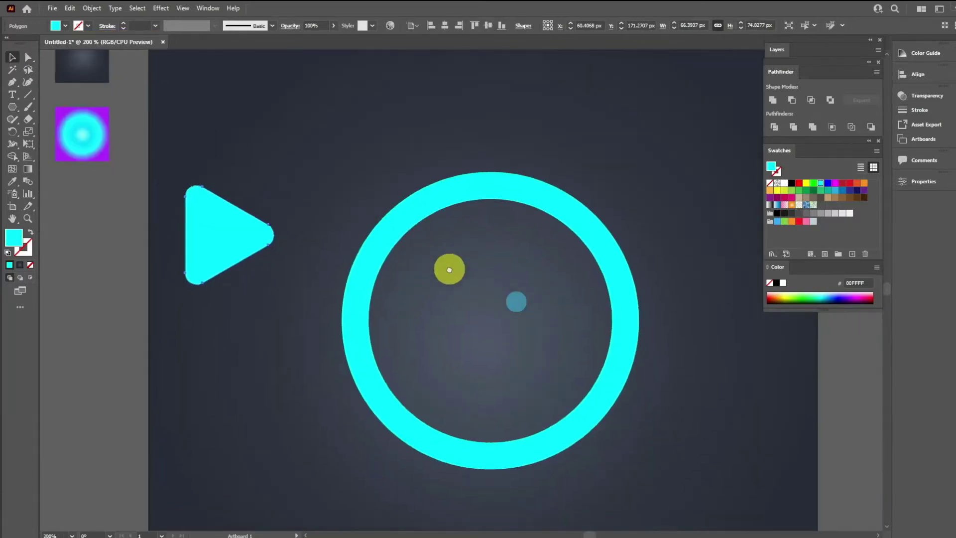
{"action": "left_click_drag", "start_coordinate": [222, 239], "coordinate": [490, 319]}
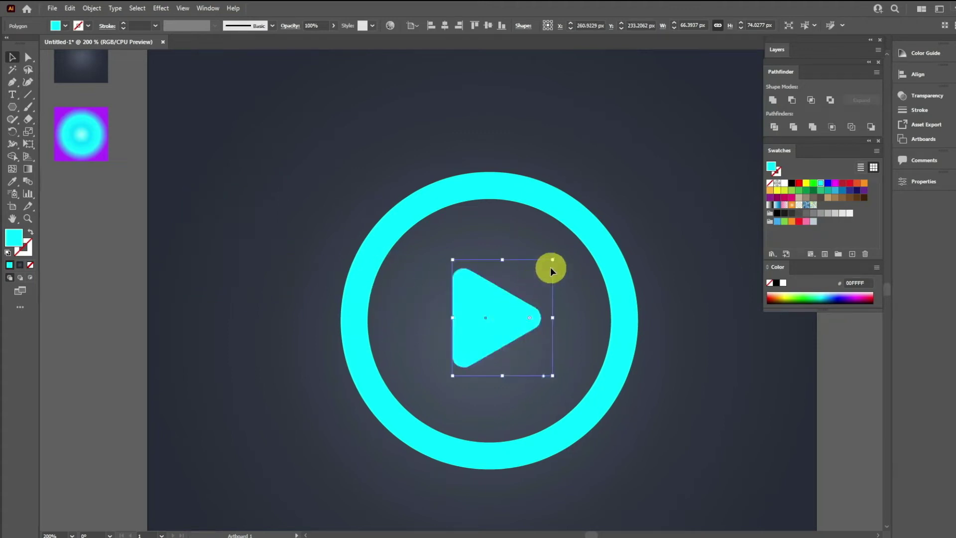
{"action": "left_click_drag", "start_coordinate": [555, 260], "coordinate": [573, 242]}
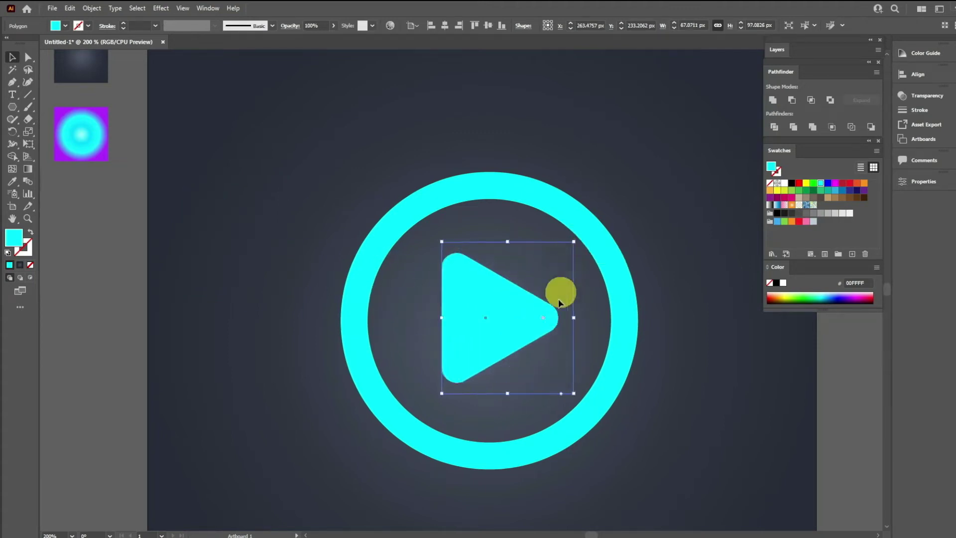
Reduce the triangle's corner rounding slightly and scale it to about 83 × 93 px, nudged to the ring's centre.
{"action": "left_click_drag", "start_coordinate": [539, 351], "coordinate": [447, 292]}
{"action": "key", "text": "a"}
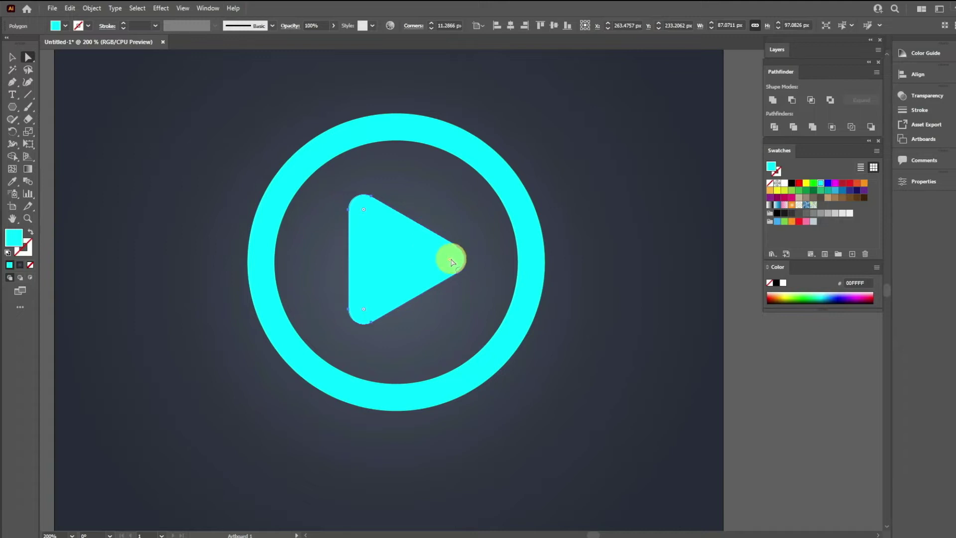
{"action": "left_click_drag", "start_coordinate": [450, 259], "coordinate": [455, 258]}
{"action": "key", "text": "v"}
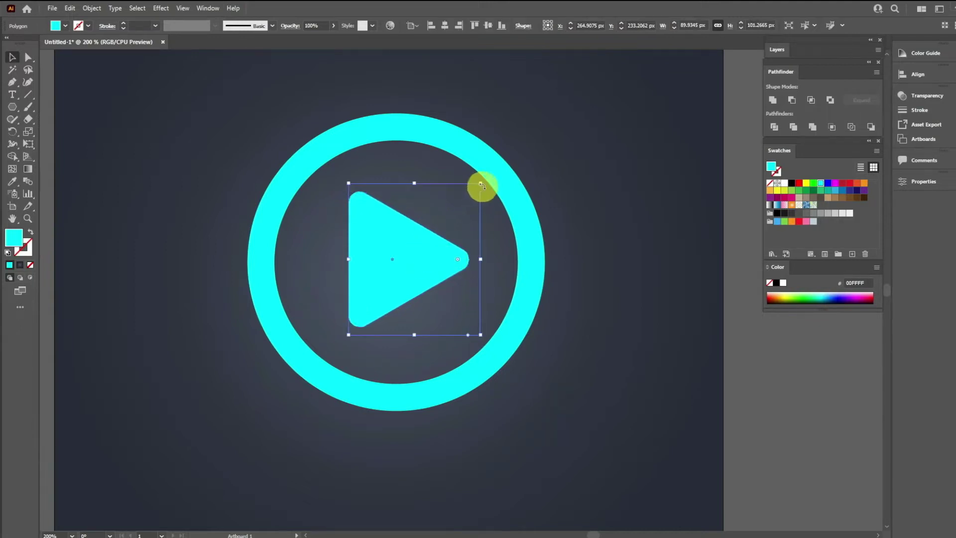
{"action": "left_click_drag", "start_coordinate": [481, 185], "coordinate": [479, 191]}
{"action": "left_click_drag", "start_coordinate": [416, 266], "coordinate": [416, 269]}
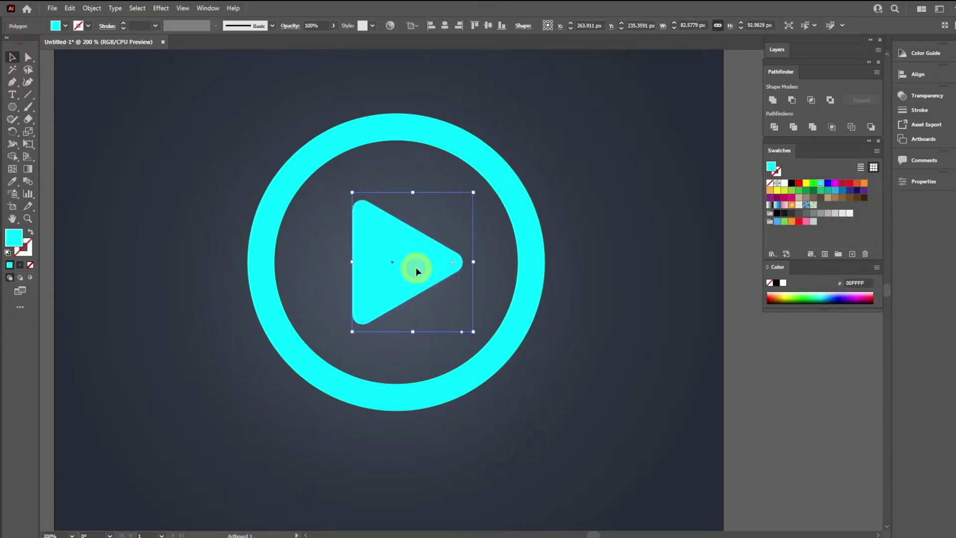
Expand the ring's stroke into a filled shape and shrink the triangle slightly.
{"action": "left_click", "coordinate": [458, 274], "text": "ctrl+alt"}
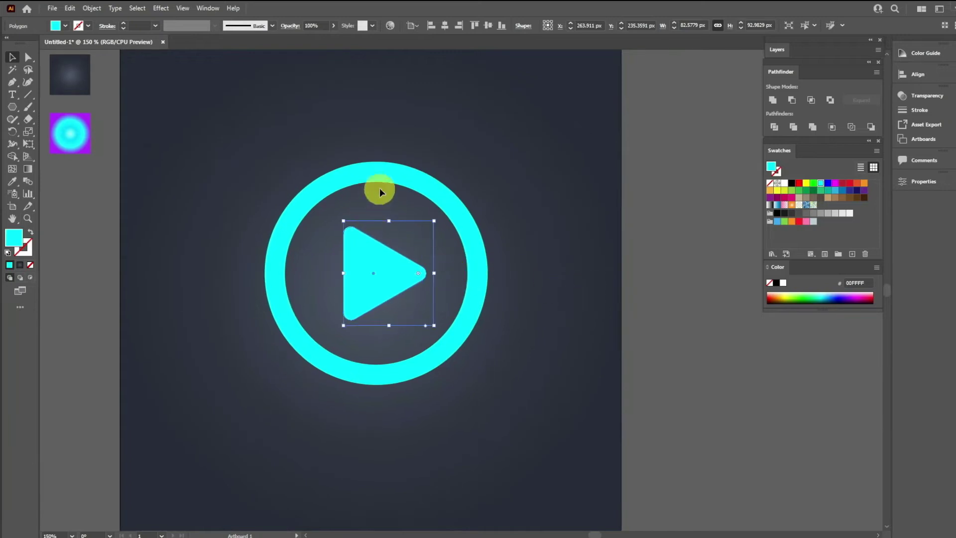
{"action": "left_click", "coordinate": [386, 175]}
{"action": "left_click", "coordinate": [92, 8]}
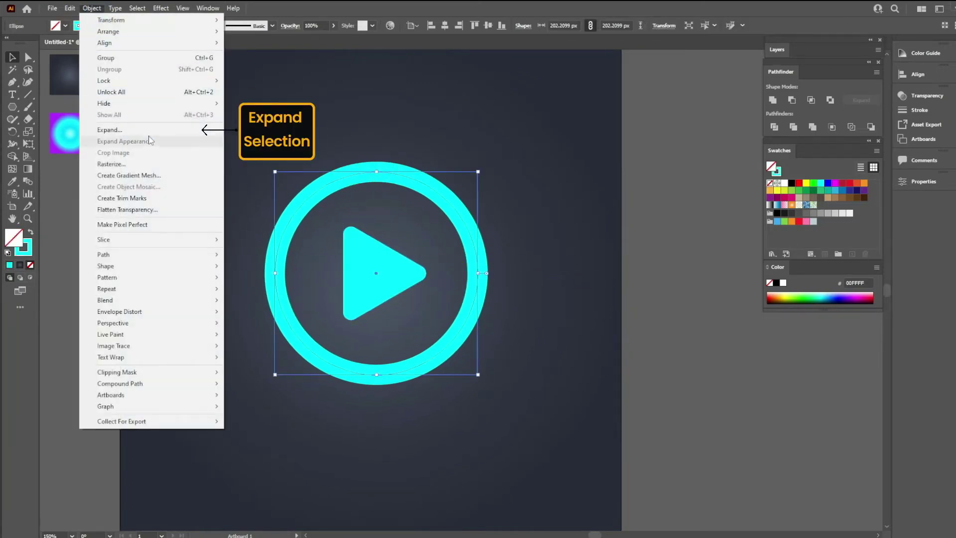
{"action": "left_click", "coordinate": [207, 131]}
{"action": "left_click", "coordinate": [204, 313]}
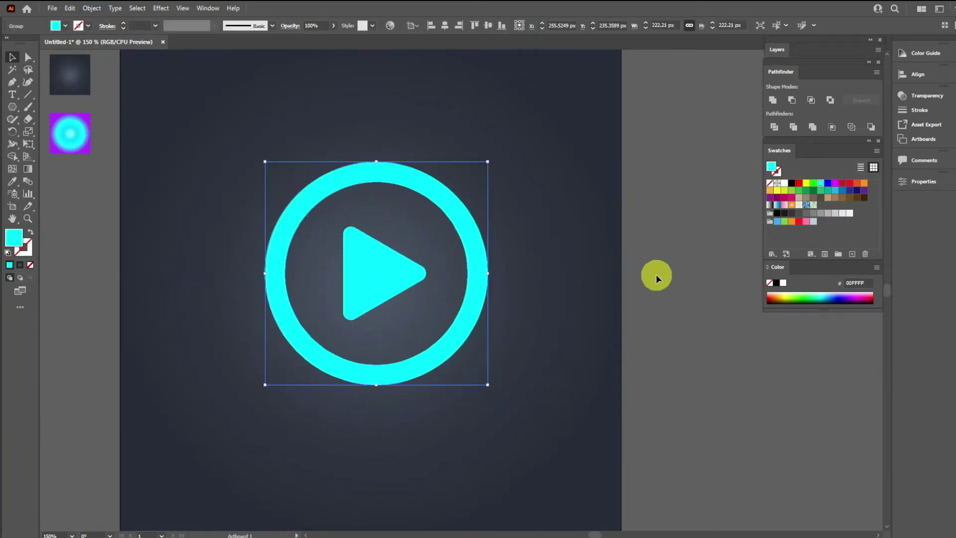
{"action": "left_click", "coordinate": [376, 273]}
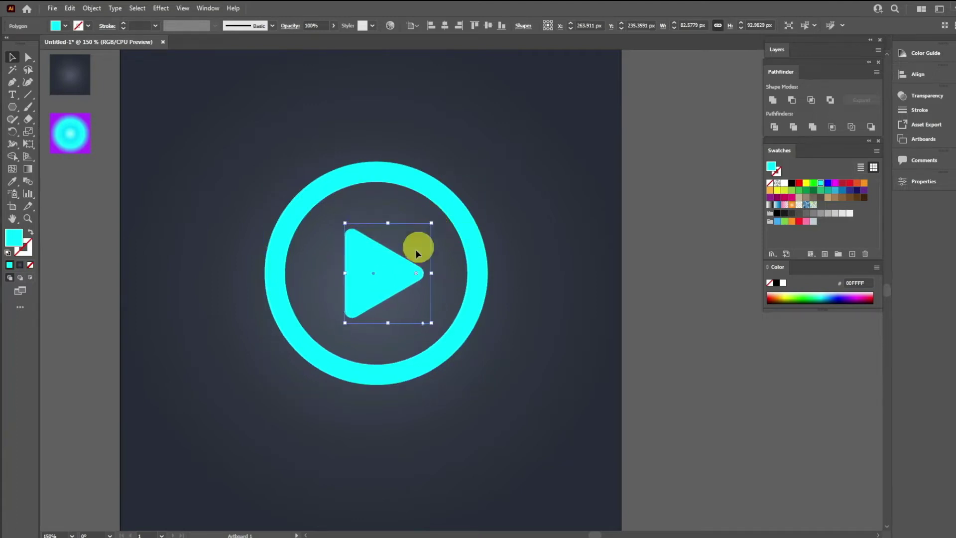
{"action": "left_click", "coordinate": [379, 134]}
Draw a circle about 252 px wide over the ring and centre it horizontally and vertically on the artboard.
{"action": "key", "text": "l"}
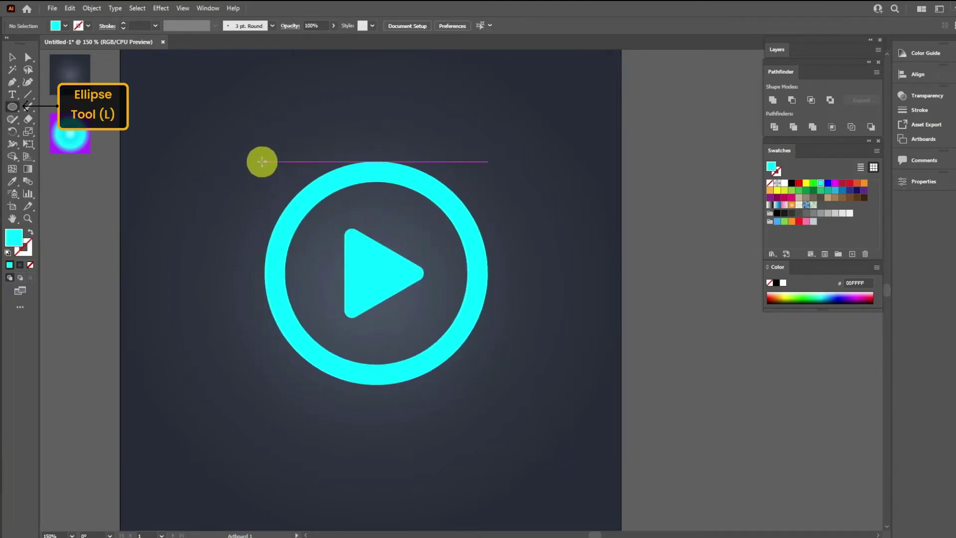
{"action": "mouse_move", "coordinate": [260, 160]}
{"action": "left_mouse_down"}
{"action": "mouse_move", "coordinate": [452, 411]}
{"action": "mouse_move", "coordinate": [513, 415]}
{"action": "left_mouse_up"}
{"action": "key", "text": "v"}
{"action": "left_click", "coordinate": [445, 25]}
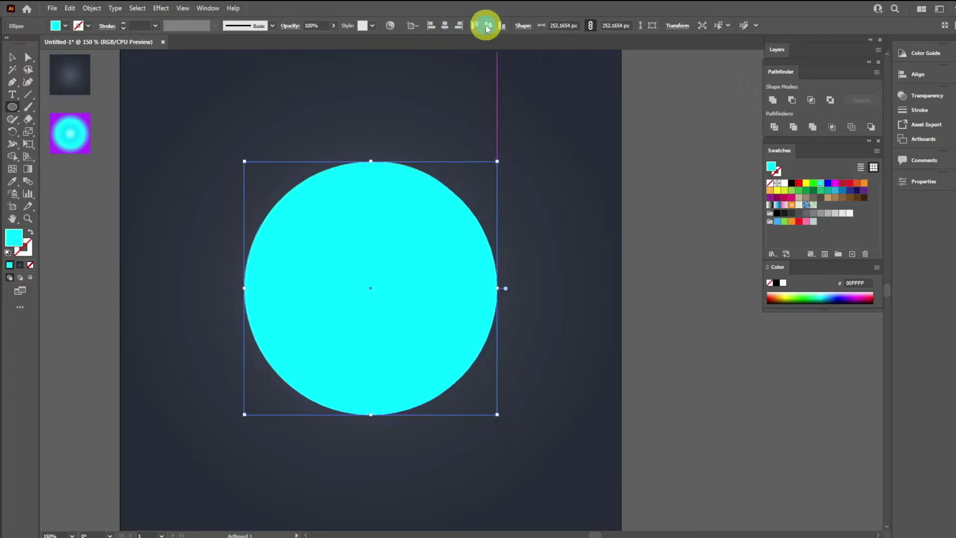
{"action": "left_click", "coordinate": [488, 25]}
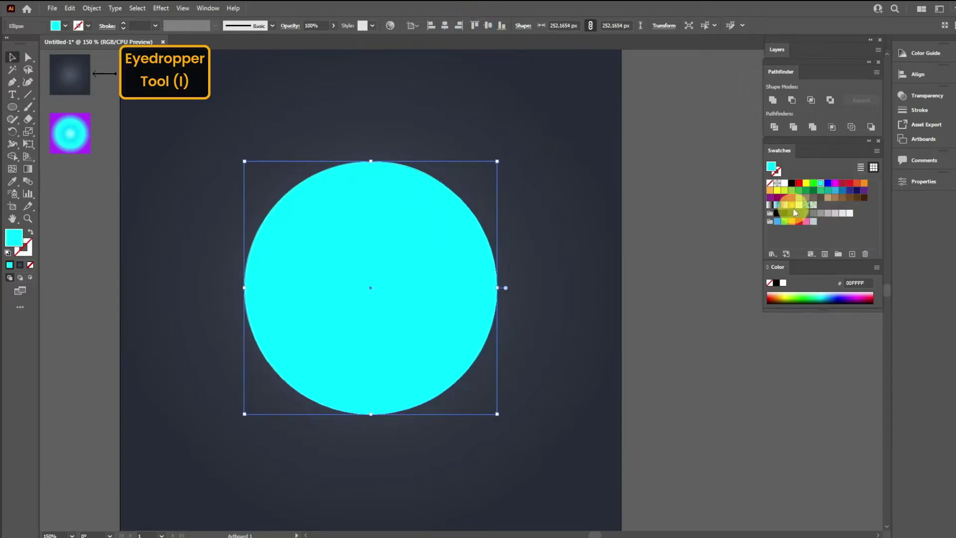
Fill the new circle with the gradient sampled from the dark sample square and send it backward behind the triangle and ring.
{"action": "key", "text": "i"}
{"action": "left_click", "coordinate": [80, 73]}
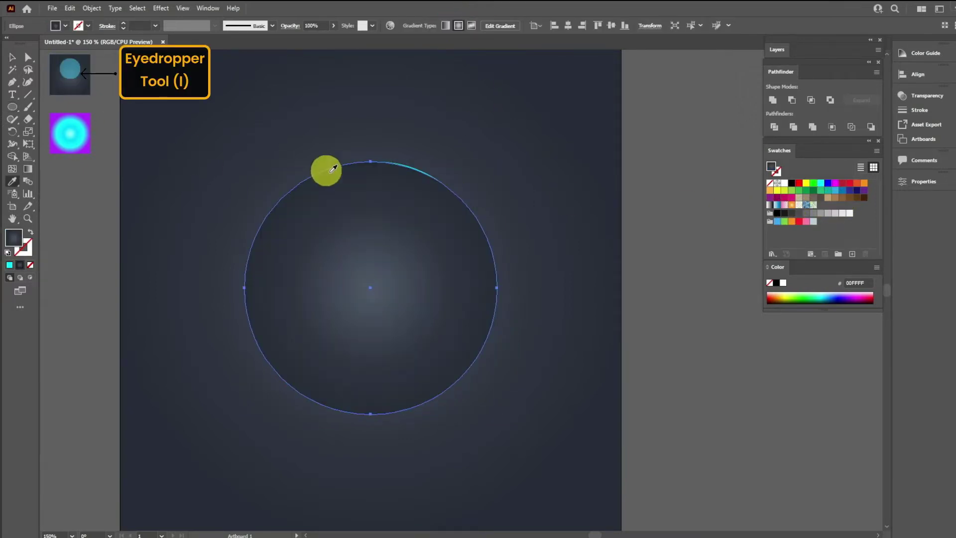
{"action": "right_click", "coordinate": [439, 229]}
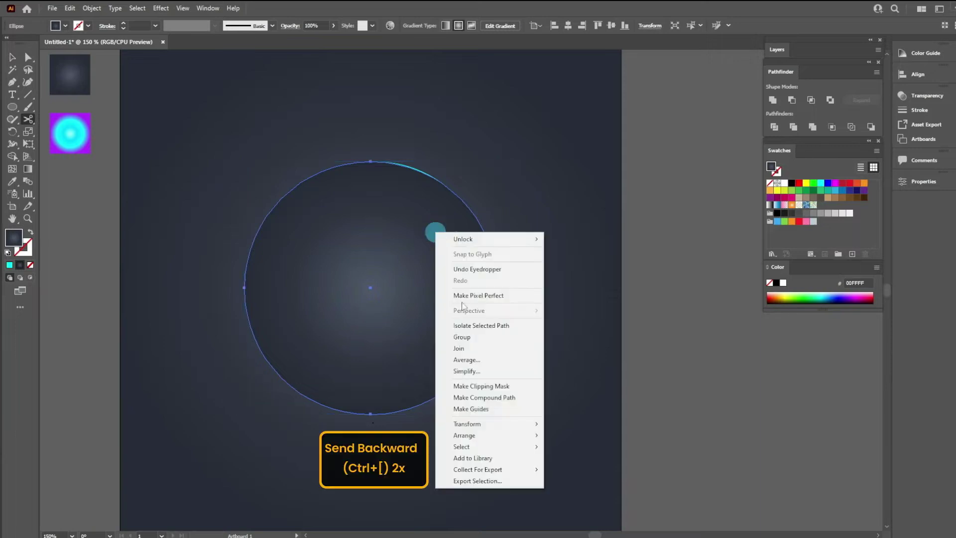
{"action": "mouse_move", "coordinate": [498, 435]}
{"action": "left_click", "coordinate": [589, 463]}
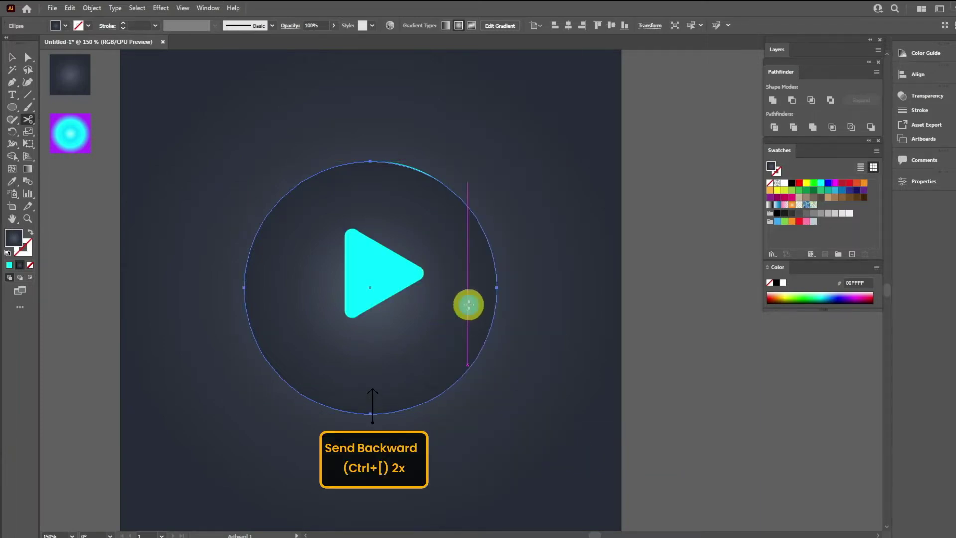
{"action": "right_click", "coordinate": [469, 302]}
{"action": "mouse_move", "coordinate": [511, 251]}
{"action": "left_click", "coordinate": [605, 272]}
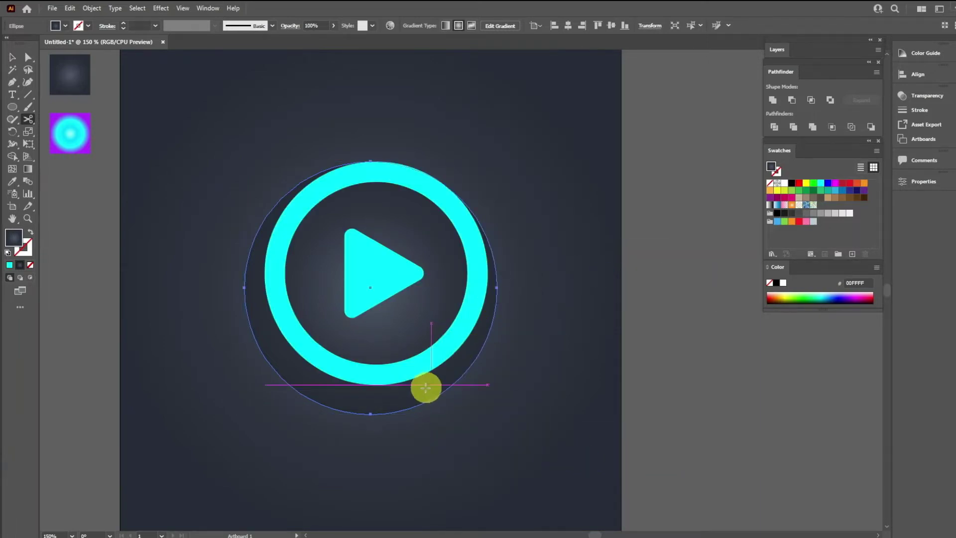
Group the triangle with the ring and centre the group horizontally and vertically on the artboard.
{"action": "left_click", "coordinate": [376, 273]}
{"action": "left_click", "coordinate": [469, 215], "text": "shift"}
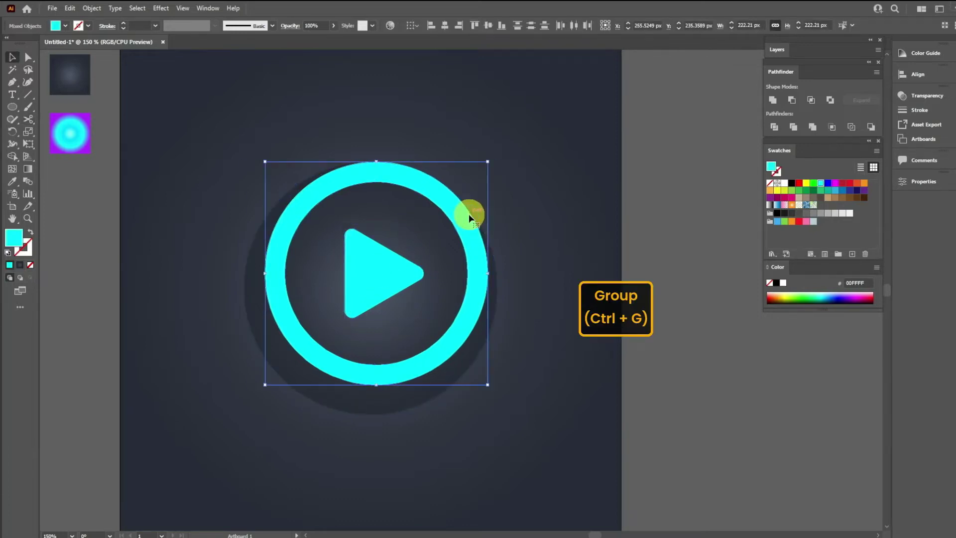
{"action": "right_click", "coordinate": [468, 214]}
{"action": "left_click", "coordinate": [498, 308]}
{"action": "left_click", "coordinate": [451, 25]}
{"action": "left_click", "coordinate": [488, 26]}
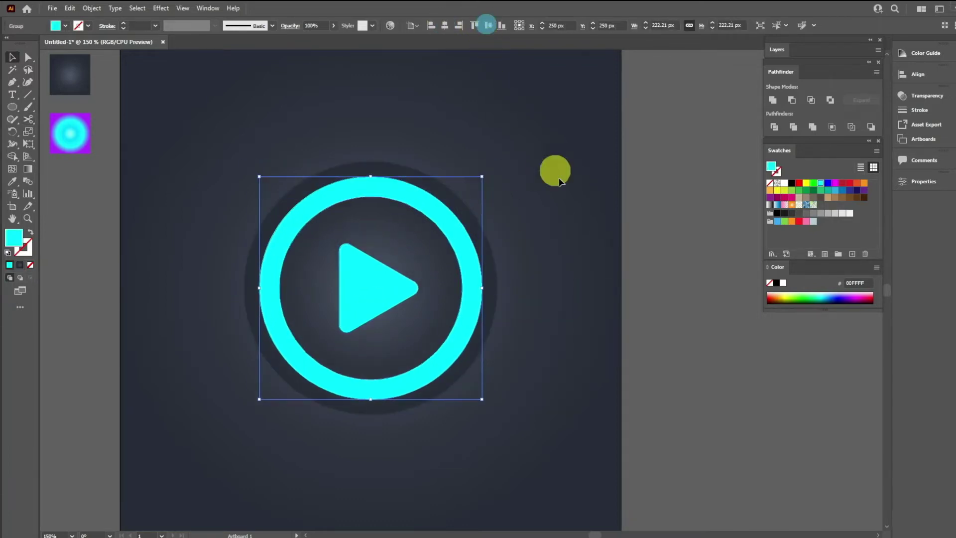
Enlarge the dark circle to about 319 px wide and redirect its radial gradient from its upper left towards its lower right.
{"action": "left_click", "coordinate": [476, 236]}
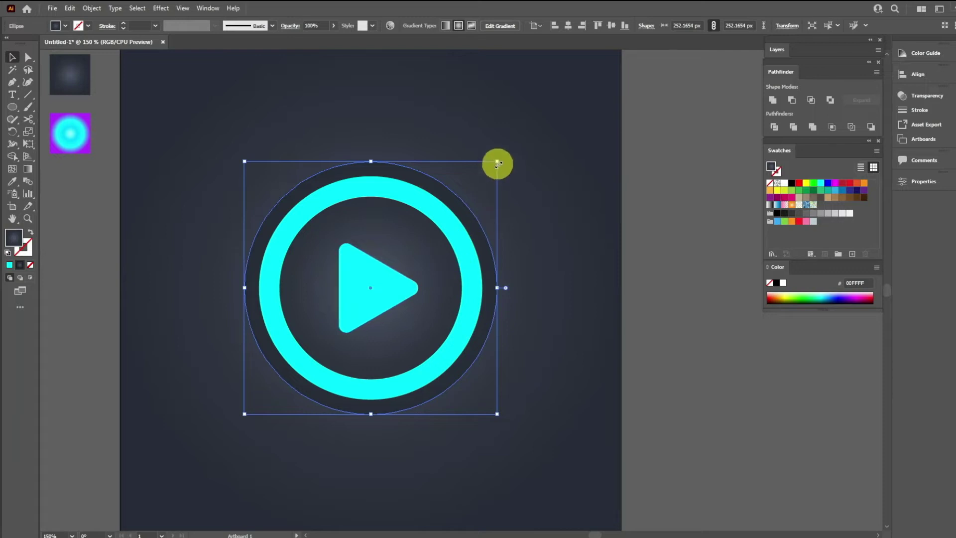
{"action": "left_click_drag", "start_coordinate": [498, 161], "coordinate": [530, 128]}
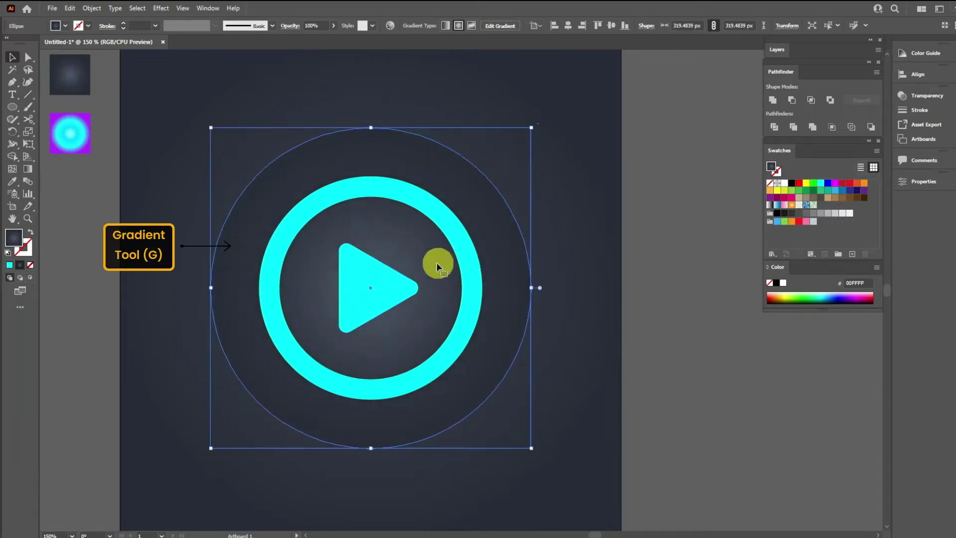
{"action": "key", "text": "g"}
{"action": "left_click_drag", "start_coordinate": [319, 159], "coordinate": [454, 429]}
{"action": "key", "text": "v"}
{"action": "left_click", "coordinate": [505, 247]}
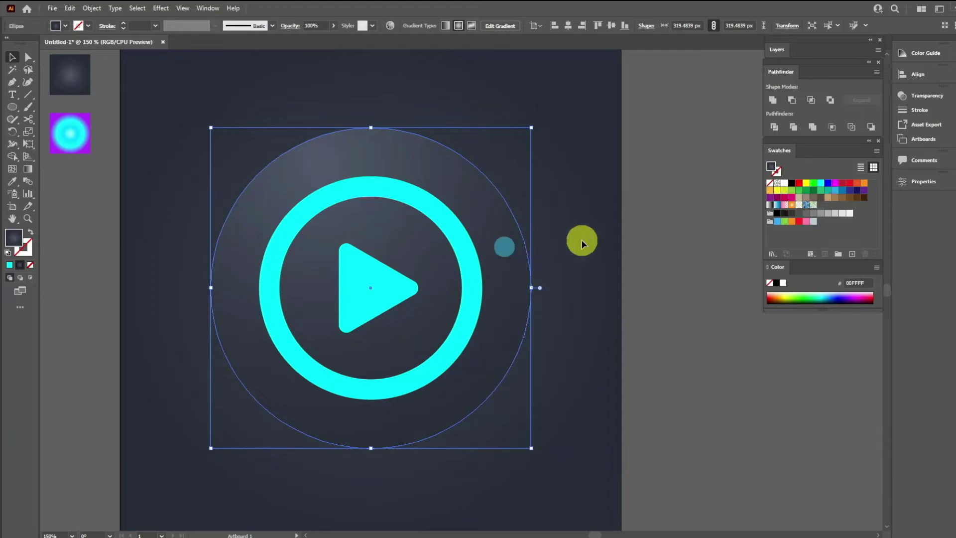
Paste a copy of the dark circle in front and enlarge the two circles to about 335 px and 348 px wide.
{"action": "left_click", "coordinate": [503, 220]}
{"action": "left_click", "coordinate": [70, 8]}
{"action": "left_click", "coordinate": [117, 60]}
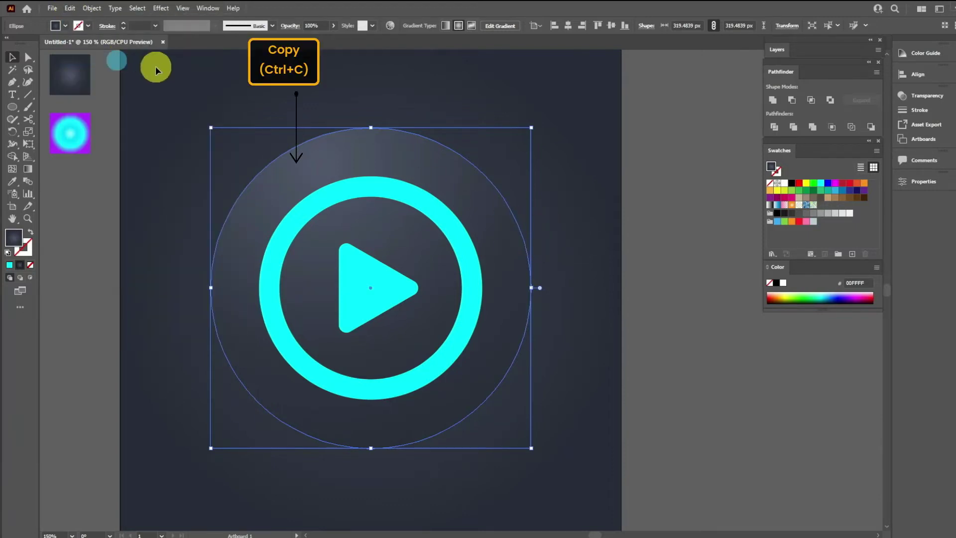
{"action": "left_click", "coordinate": [70, 8]}
{"action": "left_click", "coordinate": [118, 82]}
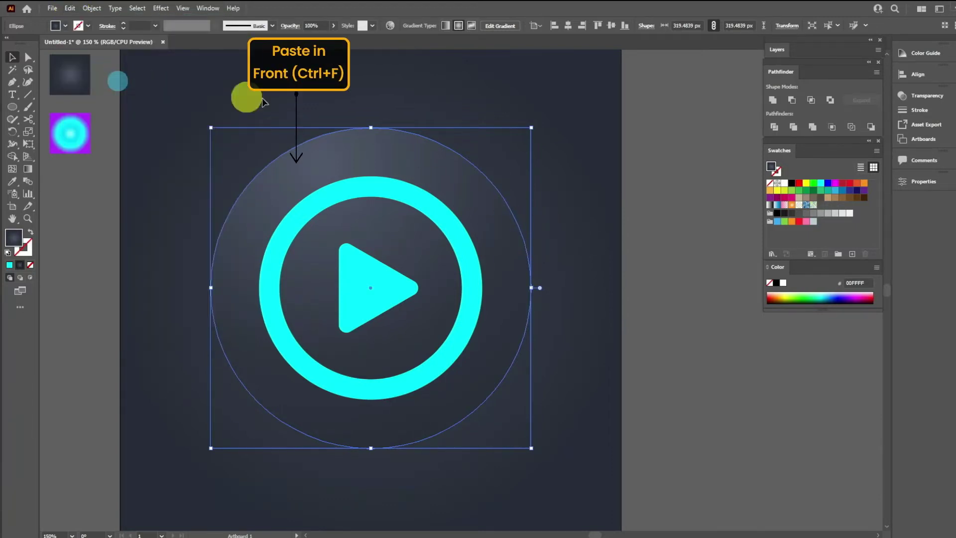
{"action": "left_click_drag", "start_coordinate": [530, 127], "coordinate": [545, 114]}
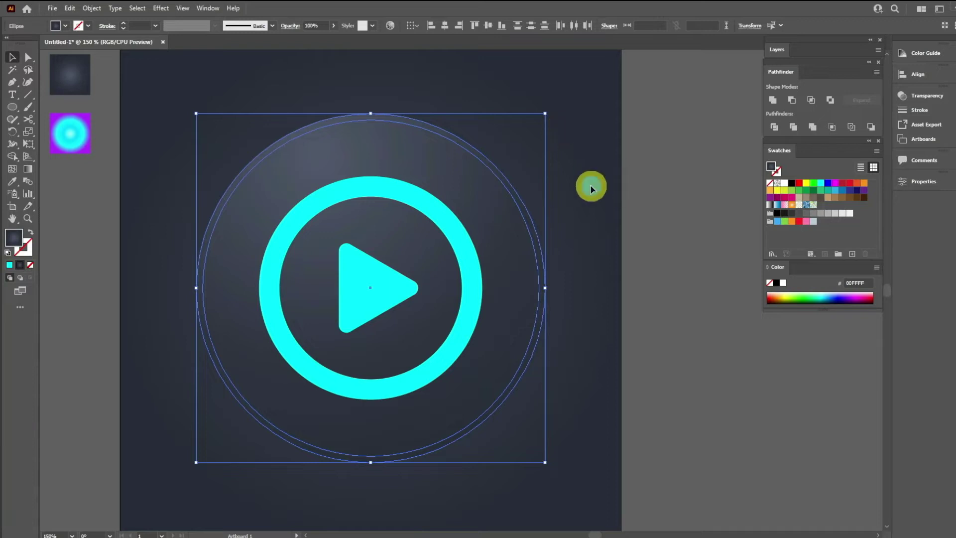
Reverse the outer dark circle's gradient so that it runs from lower right to upper left.
{"action": "key", "text": "g"}
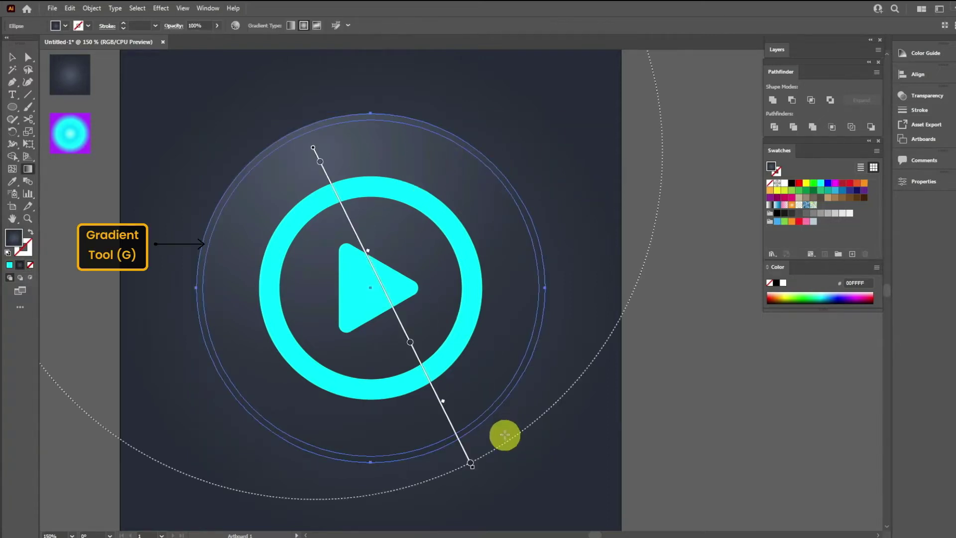
{"action": "left_click_drag", "start_coordinate": [505, 435], "coordinate": [267, 156]}
{"action": "key", "text": "v"}
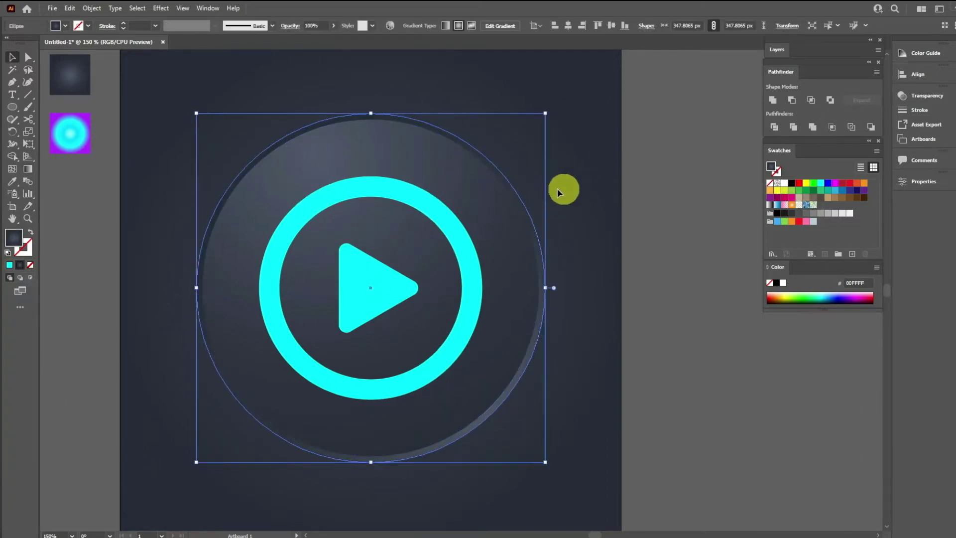
Paste a copy of the roughly 335 px dark circle in front and shrink it to about 241 px wide.
{"action": "left_click", "coordinate": [509, 149]}
{"action": "left_click", "coordinate": [489, 231]}
{"action": "left_click", "coordinate": [70, 9]}
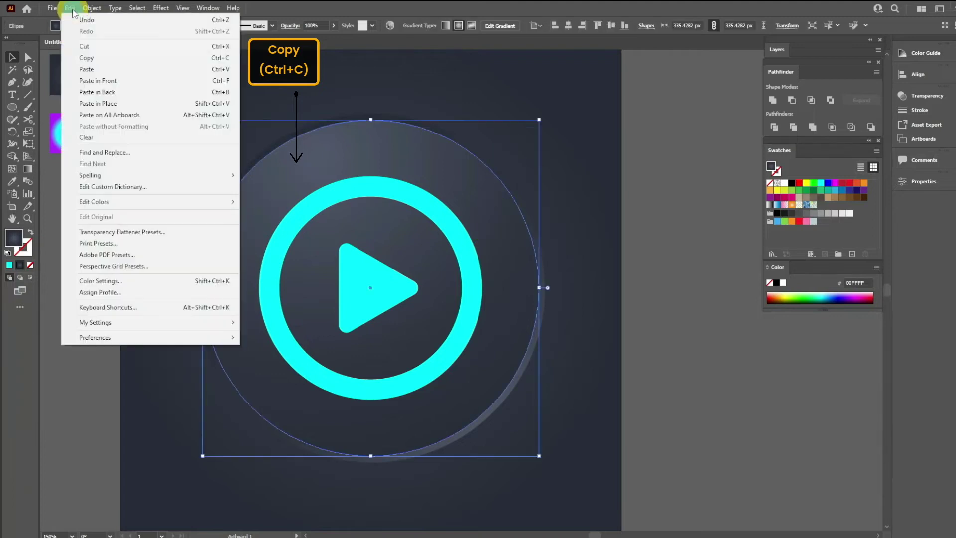
{"action": "left_click", "coordinate": [95, 58]}
{"action": "left_click", "coordinate": [70, 8]}
{"action": "left_click", "coordinate": [119, 81]}
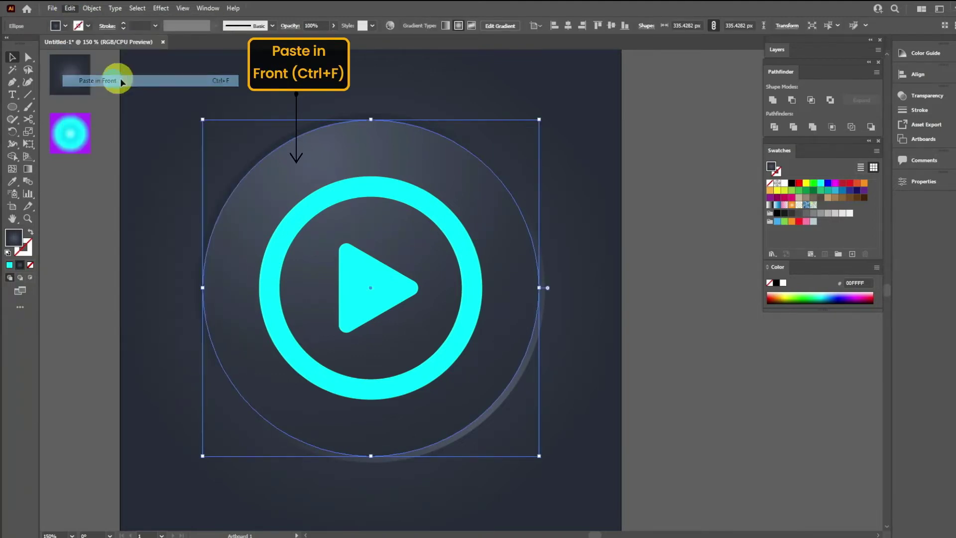
{"action": "left_click_drag", "start_coordinate": [539, 120], "coordinate": [492, 168]}
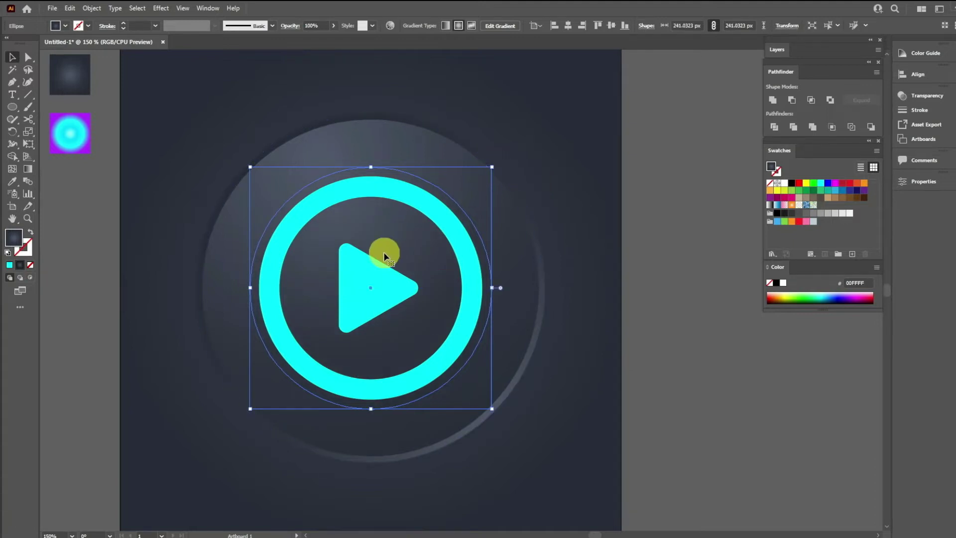
Redirect the small dark circle's gradient from lower right to upper left and reduce the circle to about 233 px wide.
{"action": "key", "text": "g"}
{"action": "mouse_move", "coordinate": [308, 173]}
{"action": "left_mouse_down"}
{"action": "mouse_move", "coordinate": [450, 378]}
{"action": "mouse_move", "coordinate": [447, 371]}
{"action": "left_mouse_up"}
{"action": "left_click_drag", "start_coordinate": [490, 422], "coordinate": [259, 133]}
{"action": "left_click_drag", "start_coordinate": [389, 367], "coordinate": [228, 94]}
{"action": "key", "text": "v"}
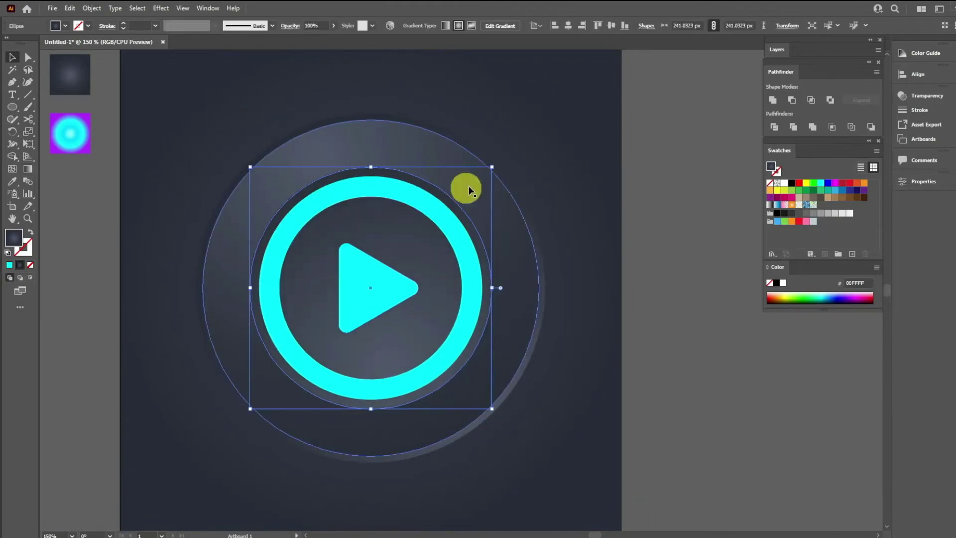
{"action": "left_click_drag", "start_coordinate": [491, 163], "coordinate": [488, 171]}
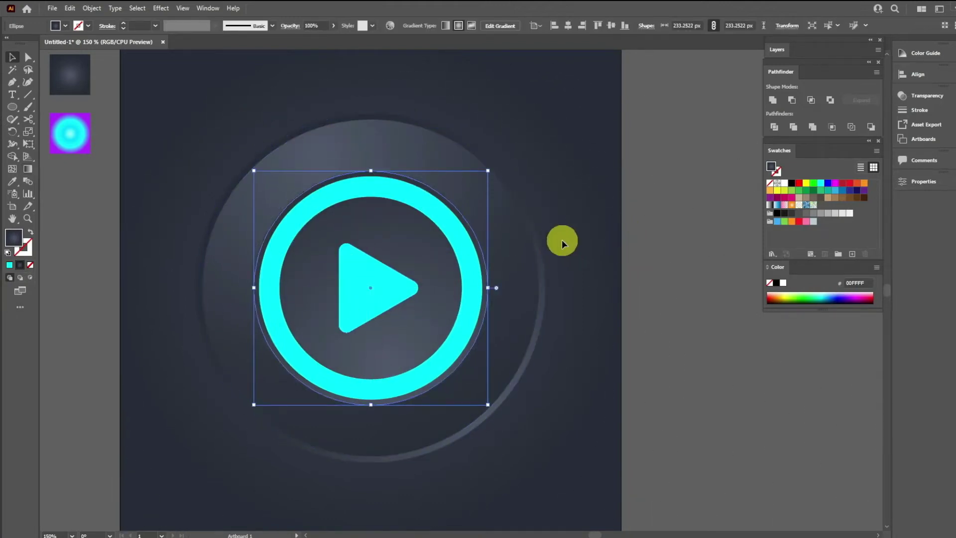
Ungroup the cyan ring and the play triangle.
{"action": "left_click", "coordinate": [317, 198]}
{"action": "right_click", "coordinate": [321, 199]}
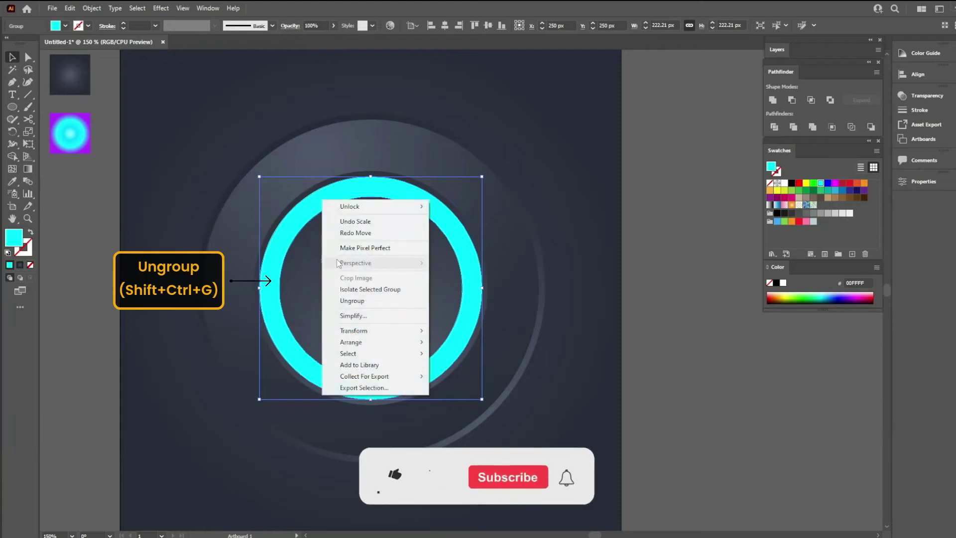
{"action": "left_click", "coordinate": [352, 301]}
{"action": "left_click", "coordinate": [459, 186]}
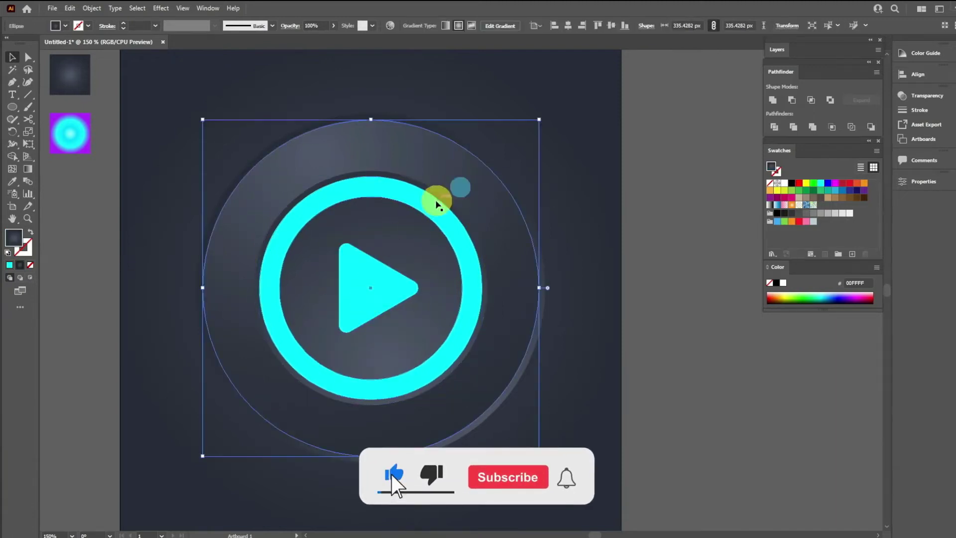
Paste a copy of the cyan ring in front and shrink it towards its lower right to about 219.5 px wide.
{"action": "left_click", "coordinate": [431, 201]}
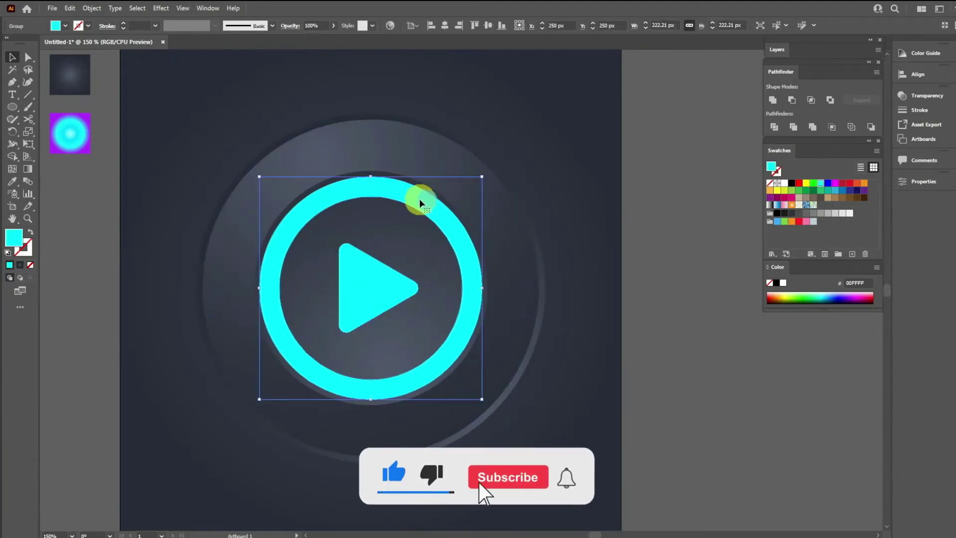
{"action": "left_click", "coordinate": [70, 8]}
{"action": "left_click", "coordinate": [114, 64]}
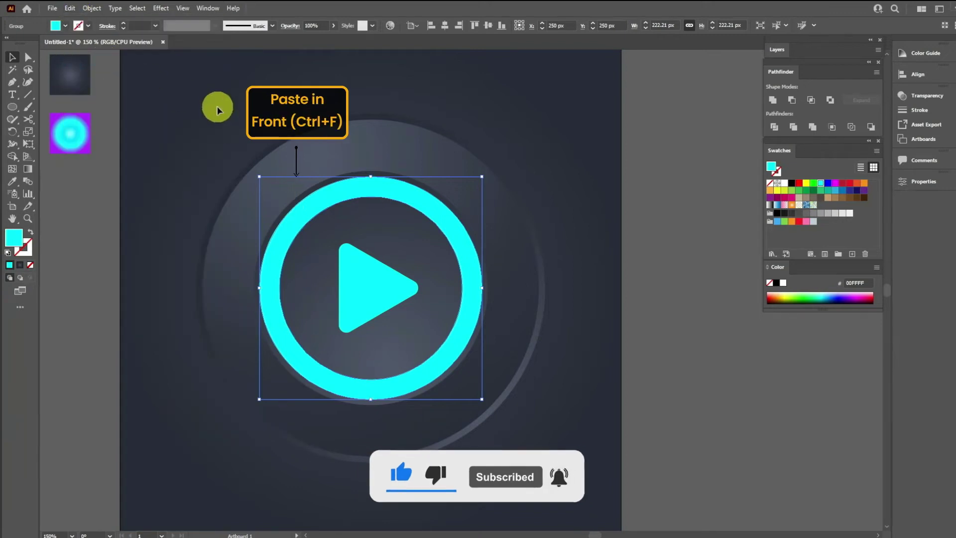
{"action": "left_click", "coordinate": [71, 8]}
{"action": "left_click", "coordinate": [108, 83]}
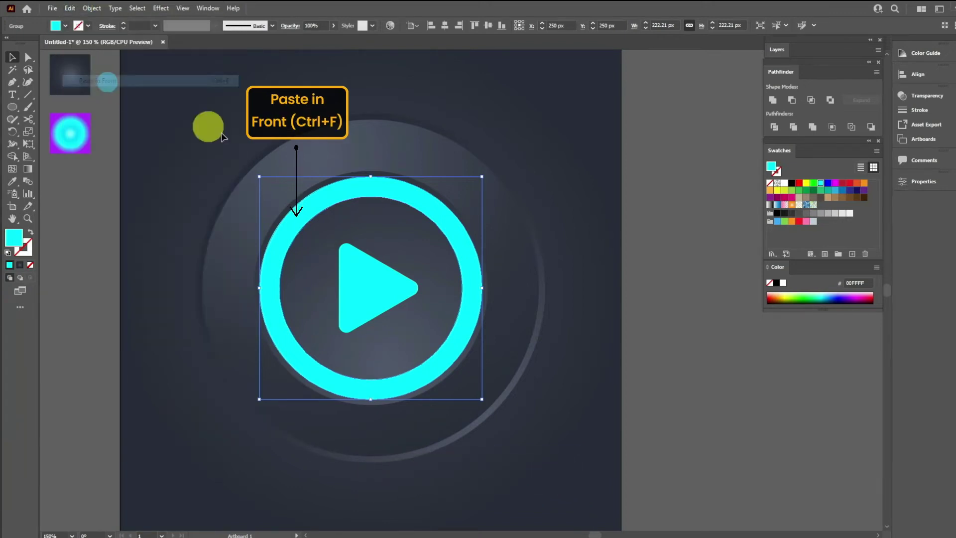
{"action": "left_click_drag", "start_coordinate": [259, 178], "coordinate": [263, 180]}
Select both cyan rings and remove the thin surplus along their upper-left inner edge with the Shape Builder tool.
{"action": "left_click_drag", "start_coordinate": [311, 135], "coordinate": [421, 304]}
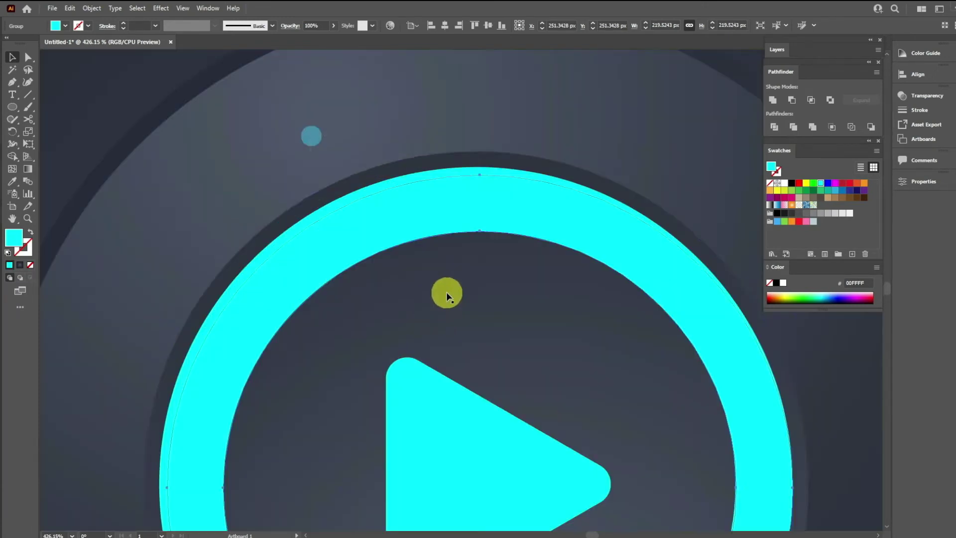
{"action": "left_click", "coordinate": [437, 172], "text": "shift"}
{"action": "left_click", "coordinate": [508, 300], "text": "ctrl+alt"}
{"action": "left_click", "coordinate": [509, 304], "text": "ctrl+alt"}
{"action": "left_click", "coordinate": [465, 318], "text": "ctrl+alt"}
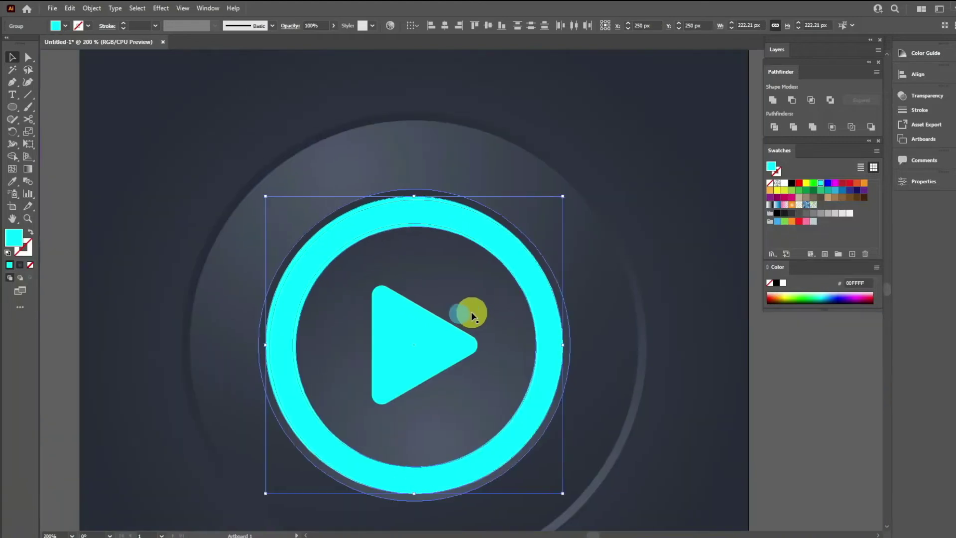
{"action": "key", "text": "shift+m"}
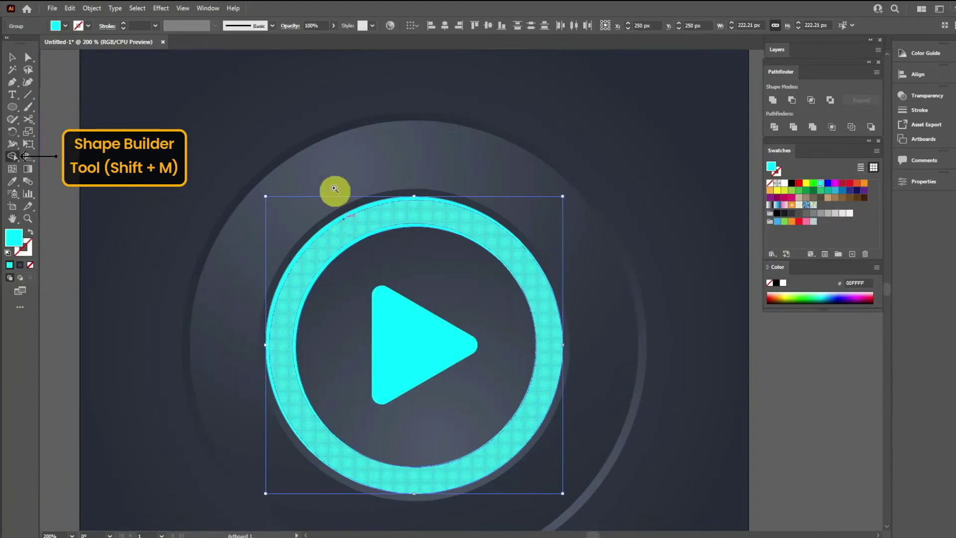
{"action": "left_click_drag", "start_coordinate": [335, 191], "coordinate": [426, 368]}
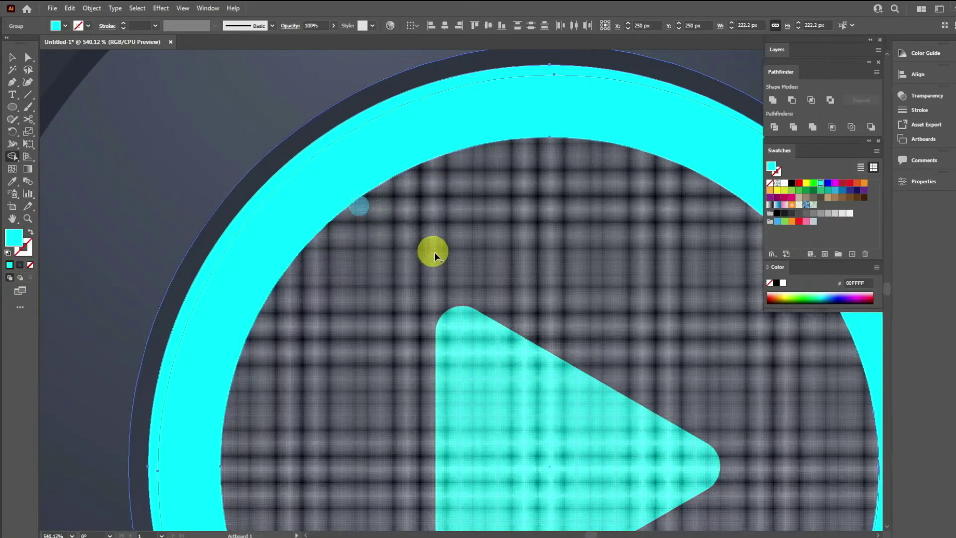
{"action": "left_click", "coordinate": [529, 316], "text": "ctrl+alt"}
{"action": "left_click", "coordinate": [529, 316], "text": "ctrl+alt"}
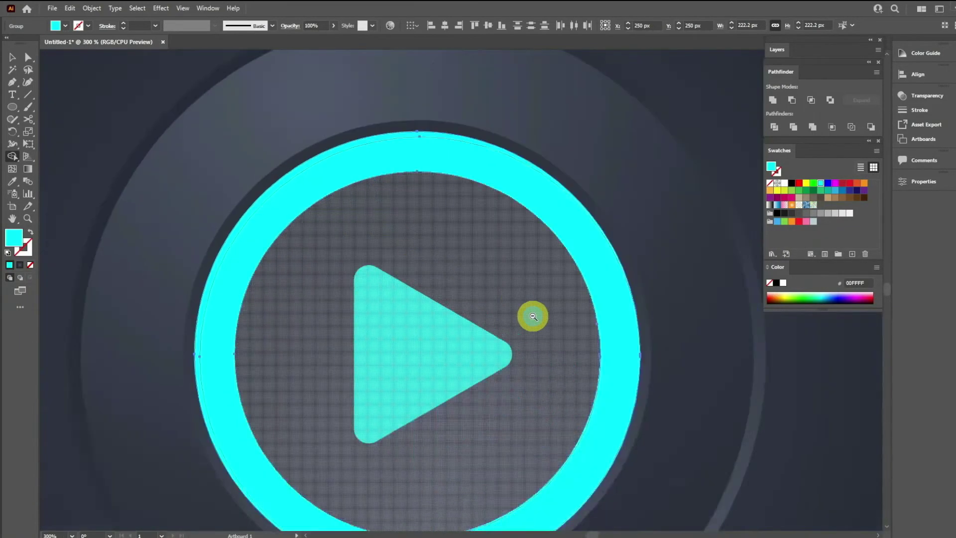
{"action": "left_click", "coordinate": [461, 431], "text": "ctrl+alt"}
Remove the thin overhang along the rings' lower-right outer edge with the Shape Builder tool.
{"action": "left_click_drag", "start_coordinate": [304, 365], "coordinate": [470, 476]}
{"action": "left_click", "coordinate": [474, 355], "text": "ctrl+alt"}
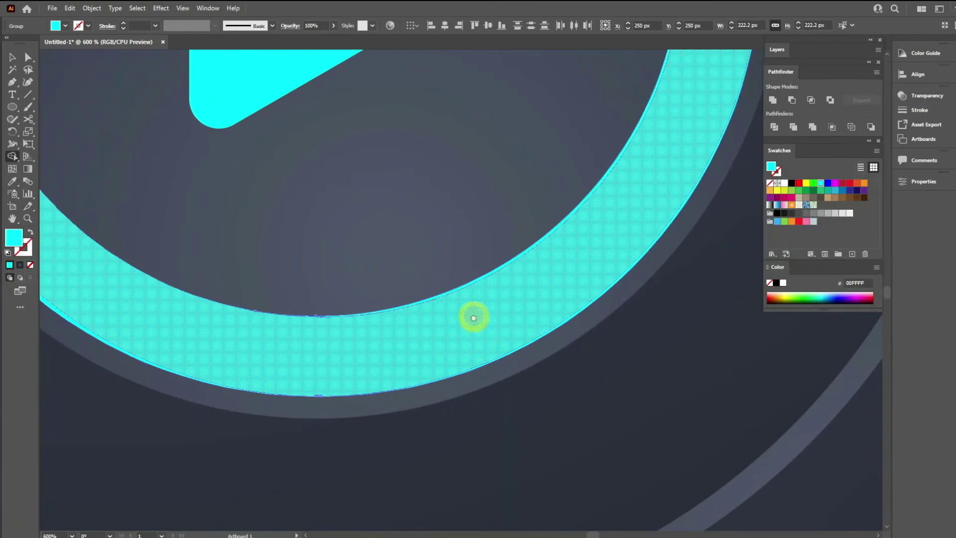
{"action": "left_click", "coordinate": [472, 315], "text": "ctrl"}
{"action": "left_click", "coordinate": [555, 413], "text": "ctrl+alt"}
{"action": "left_click_drag", "start_coordinate": [506, 270], "coordinate": [589, 413]}
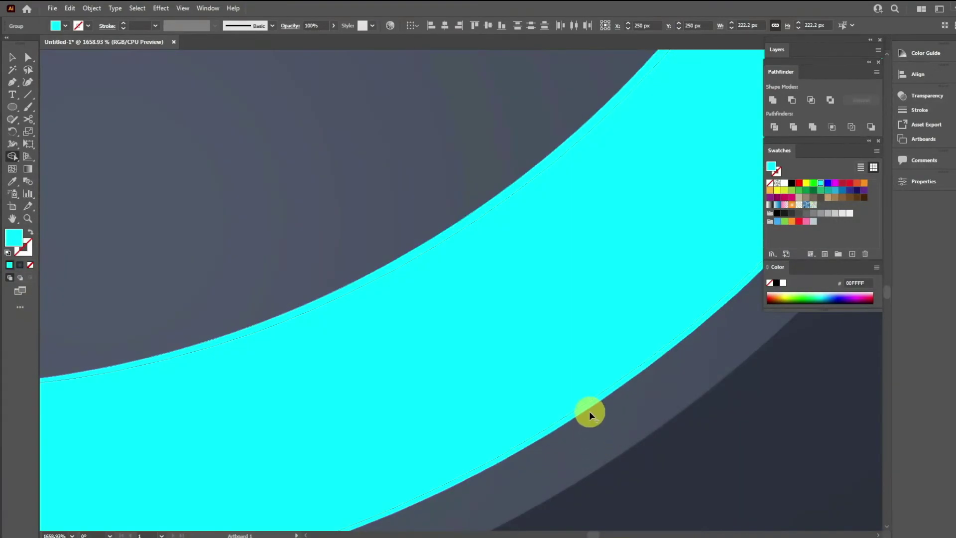
{"action": "left_click", "coordinate": [589, 404], "text": "alt"}
{"action": "left_click", "coordinate": [513, 295], "text": "ctrl+alt"}
{"action": "left_click", "coordinate": [498, 287], "text": "ctrl+alt"}
{"action": "left_click", "coordinate": [497, 286], "text": "ctrl+alt"}
{"action": "left_click", "coordinate": [496, 286], "text": "ctrl+alt"}
{"action": "left_click", "coordinate": [493, 285], "text": "ctrl+alt"}
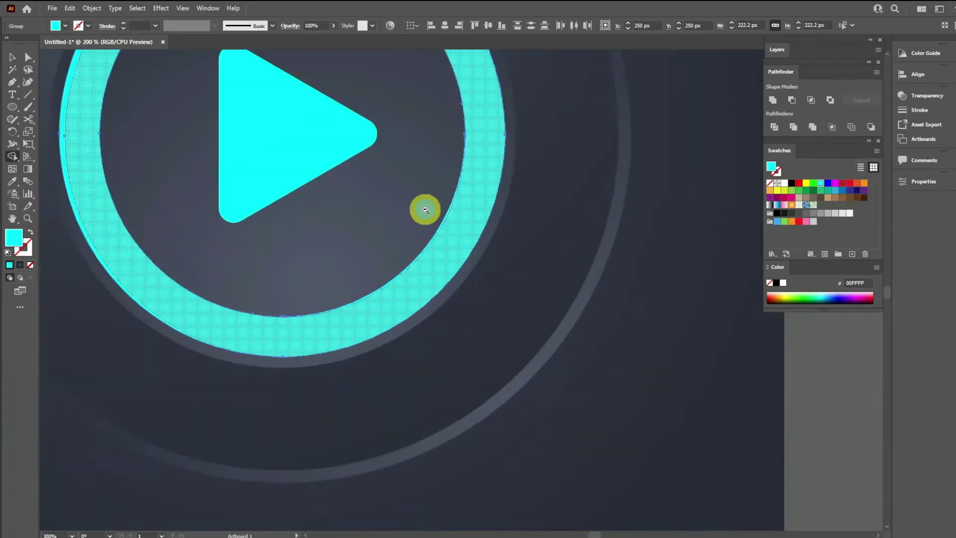
{"action": "left_click", "coordinate": [423, 210], "text": "ctrl+alt"}
{"action": "left_click_drag", "start_coordinate": [421, 210], "coordinate": [424, 249]}
Fill the rear ring with light grey CCCCCC and check its thin edges close up.
{"action": "key", "text": "v"}
{"action": "left_click", "coordinate": [434, 210]}
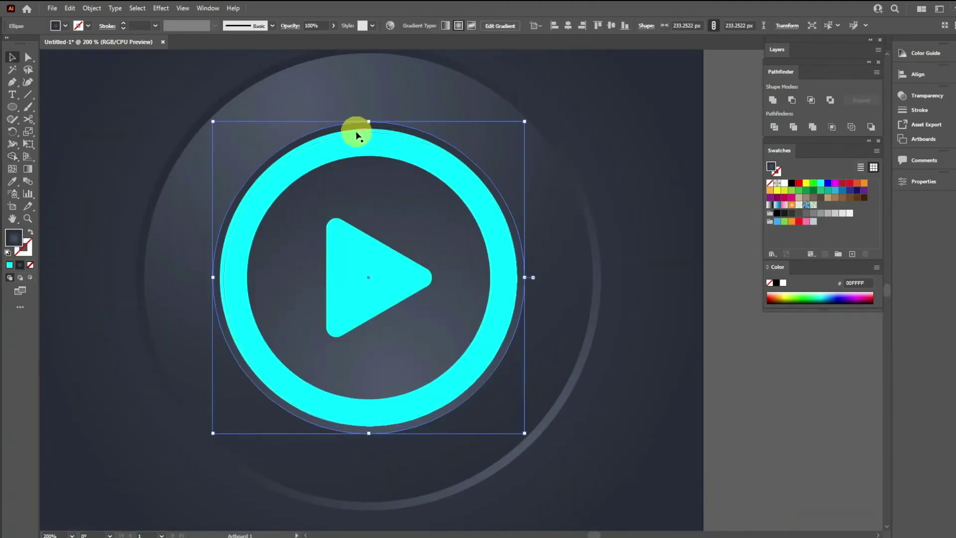
{"action": "left_click", "coordinate": [354, 134]}
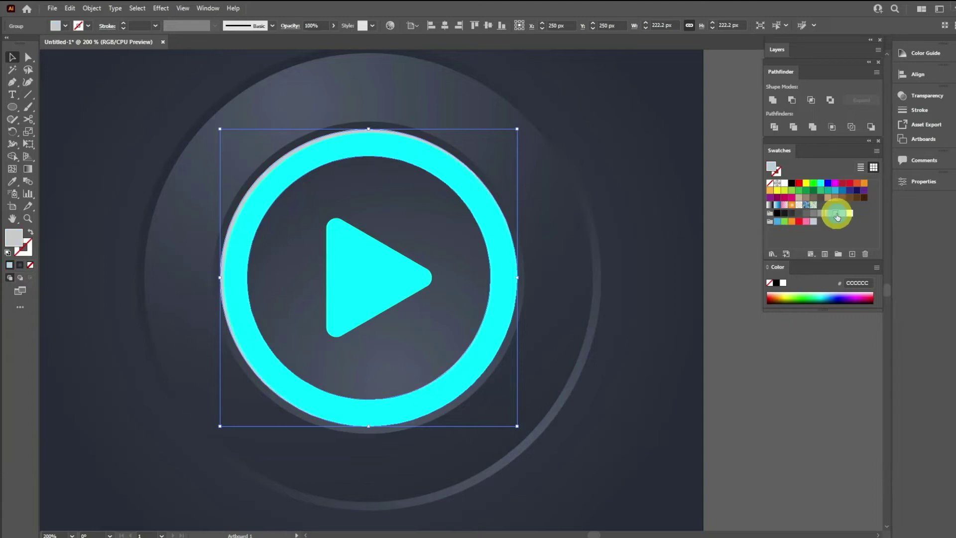
{"action": "key", "text": "z"}
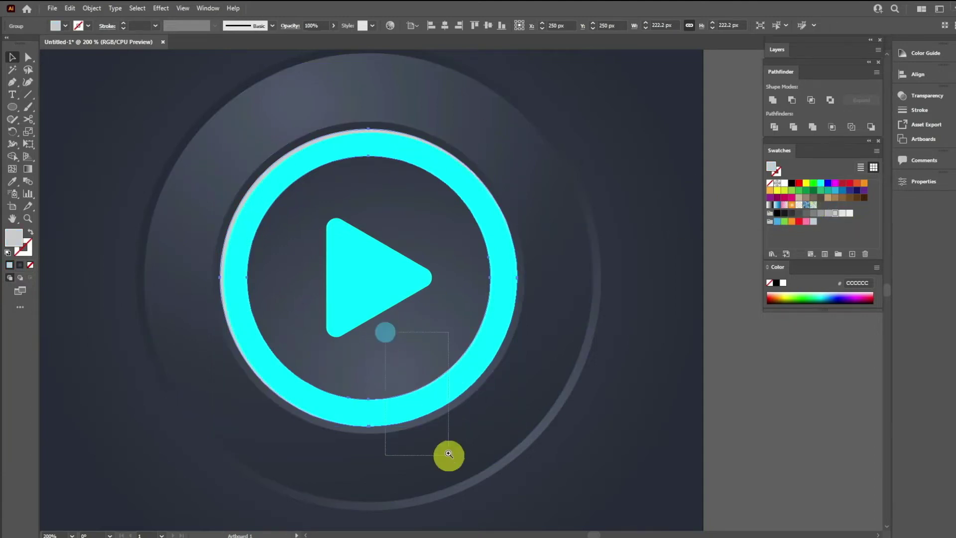
{"action": "left_click_drag", "start_coordinate": [449, 454], "coordinate": [449, 454]}
{"action": "left_click", "coordinate": [477, 256], "text": "ctrl+alt"}
{"action": "left_click", "coordinate": [476, 256], "text": "ctrl+alt"}
{"action": "left_click", "coordinate": [476, 256], "text": "ctrl+alt"}
{"action": "left_click", "coordinate": [477, 256], "text": "ctrl+alt"}
{"action": "left_click_drag", "start_coordinate": [350, 90], "coordinate": [288, 81]}
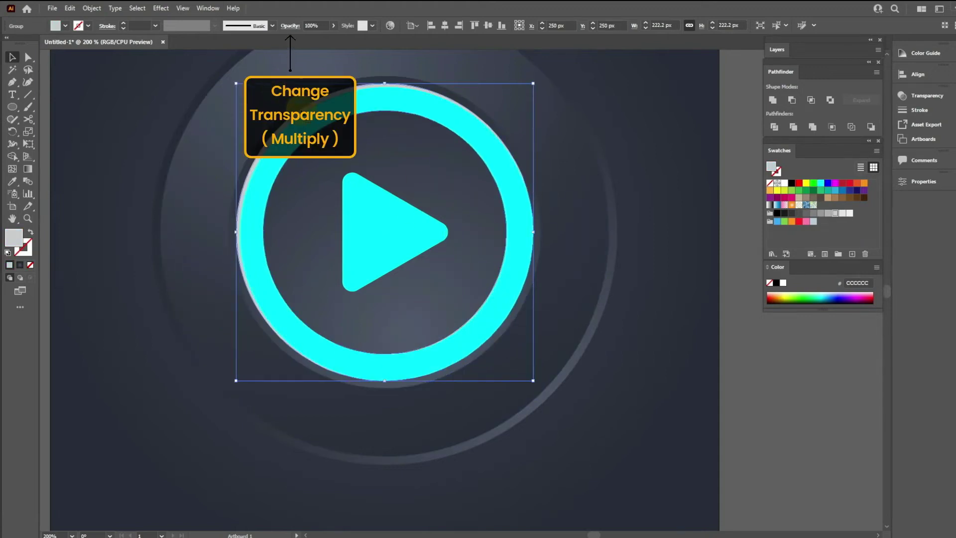
Set the grey ring's blending mode to Multiply so that it acts as a shadow.
{"action": "left_click", "coordinate": [290, 25]}
{"action": "left_click", "coordinate": [132, 56]}
{"action": "left_click", "coordinate": [150, 121]}
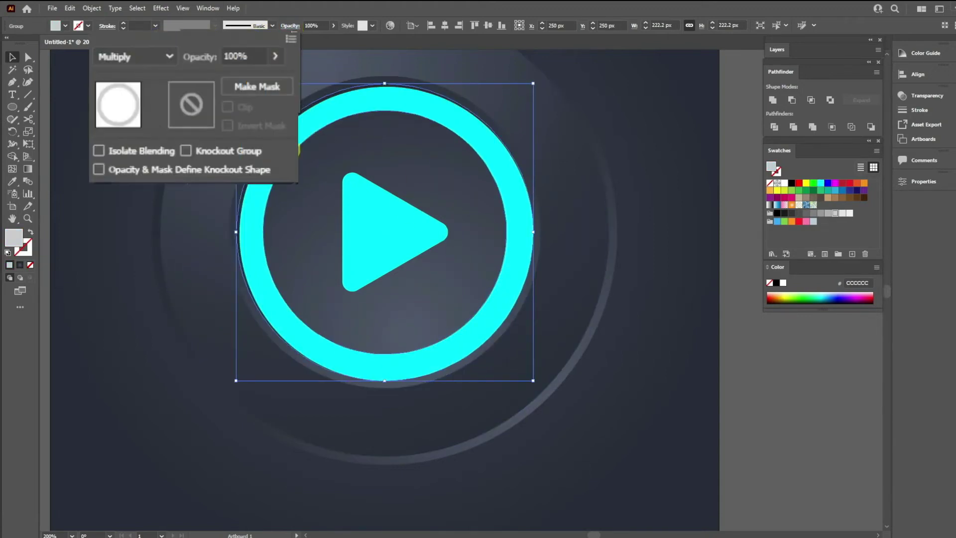
{"action": "left_click", "coordinate": [840, 216]}
{"action": "left_click", "coordinate": [685, 275]}
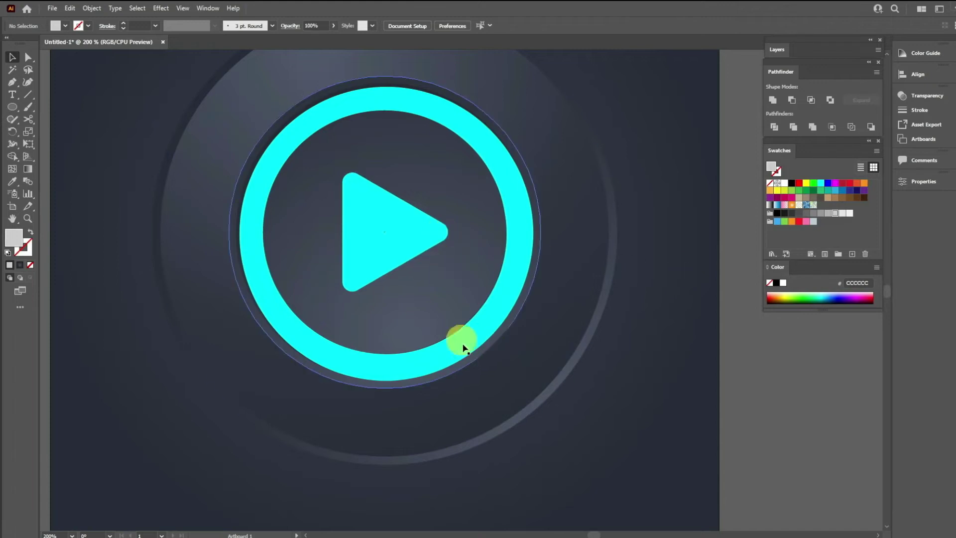
Fill the front cyan ring with the cyan-to-purple radial gradient sampled from the square beside the artboard.
{"action": "left_click", "coordinate": [318, 122]}
{"action": "left_click", "coordinate": [308, 178], "text": "ctrl+alt"}
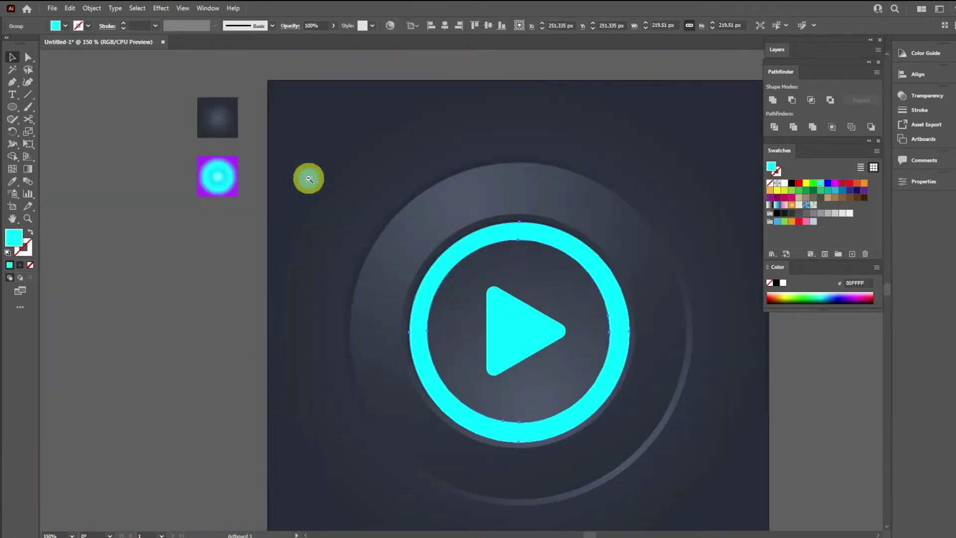
{"action": "left_click", "coordinate": [309, 178], "text": "ctrl+alt"}
{"action": "key", "text": "i"}
{"action": "left_click", "coordinate": [405, 287]}
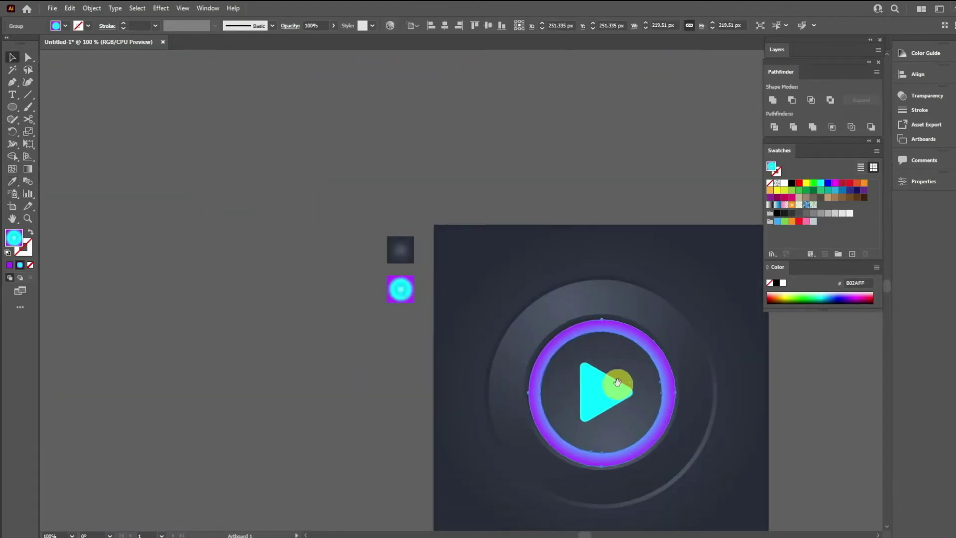
{"action": "left_click_drag", "start_coordinate": [617, 382], "coordinate": [520, 303]}
Apply the cyan-to-purple gradient to the triangle too and run it across ring and triangle from upper left to lower right.
{"action": "left_click", "coordinate": [500, 310]}
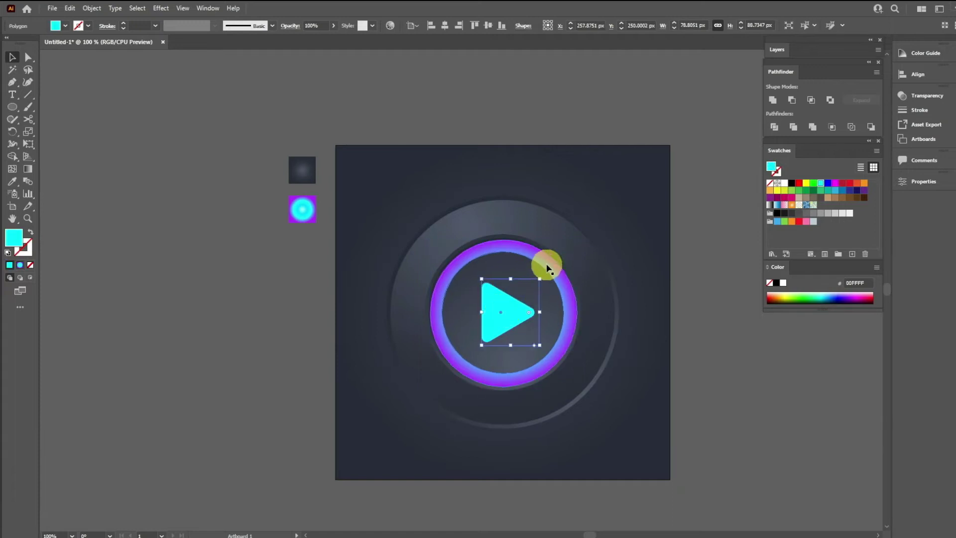
{"action": "left_click", "coordinate": [544, 262], "text": "shift"}
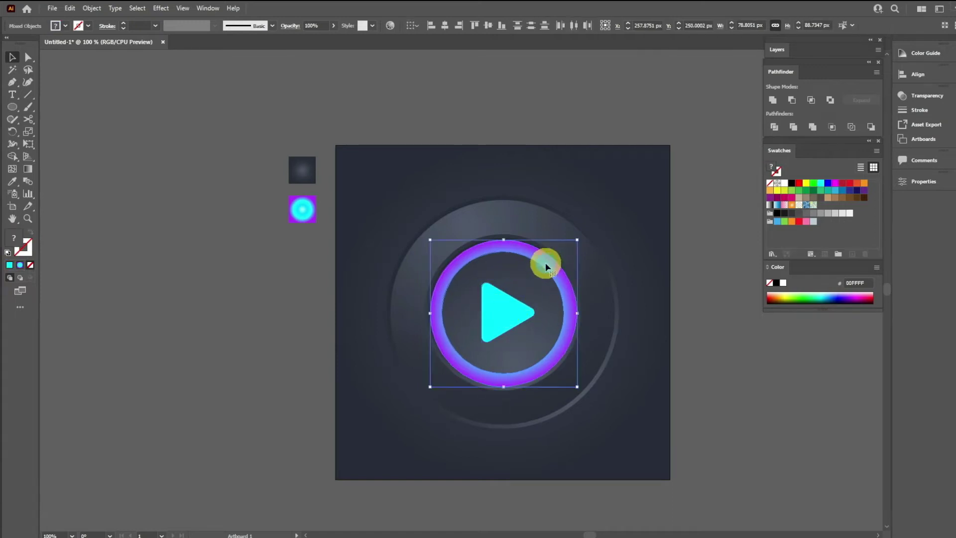
{"action": "key", "text": "g"}
{"action": "left_click", "coordinate": [506, 314]}
{"action": "left_click_drag", "start_coordinate": [448, 229], "coordinate": [559, 376]}
{"action": "key", "text": "v"}
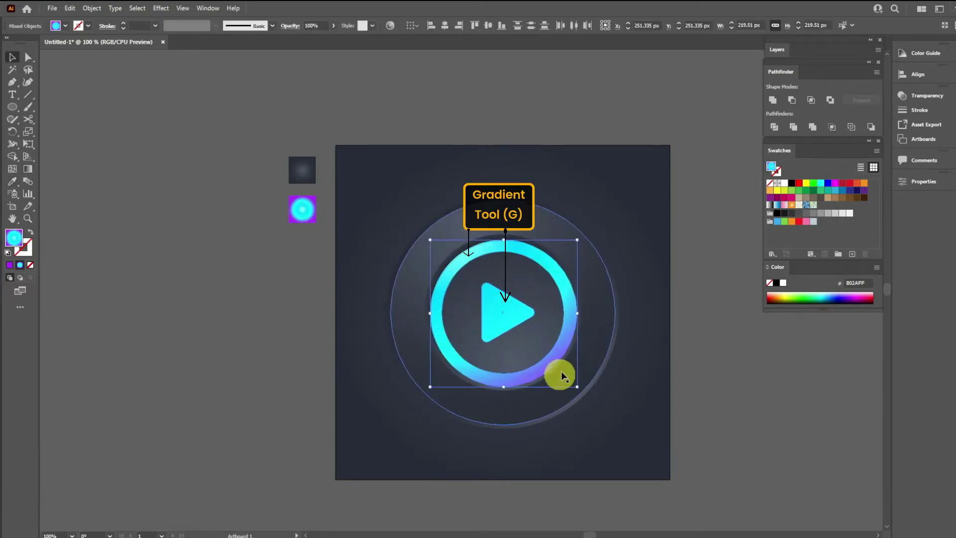
Create a slightly larger outline shape around the play triangle with Offset Path.
{"action": "scroll", "coordinate": [545, 397], "scroll_direction": "up", "scroll_amount": 3}
{"action": "left_click", "coordinate": [681, 405]}
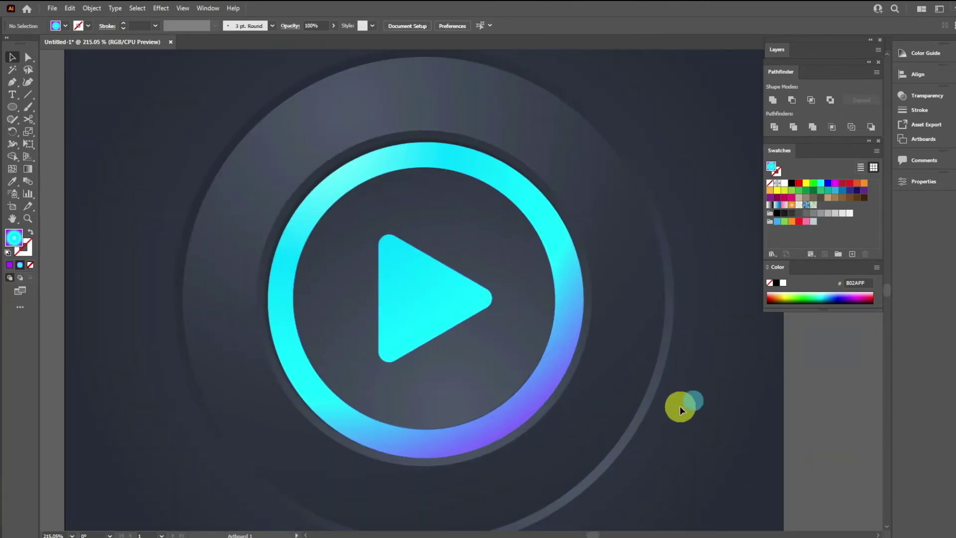
{"action": "left_click", "coordinate": [450, 298]}
{"action": "left_click_drag", "start_coordinate": [436, 295], "coordinate": [459, 284]}
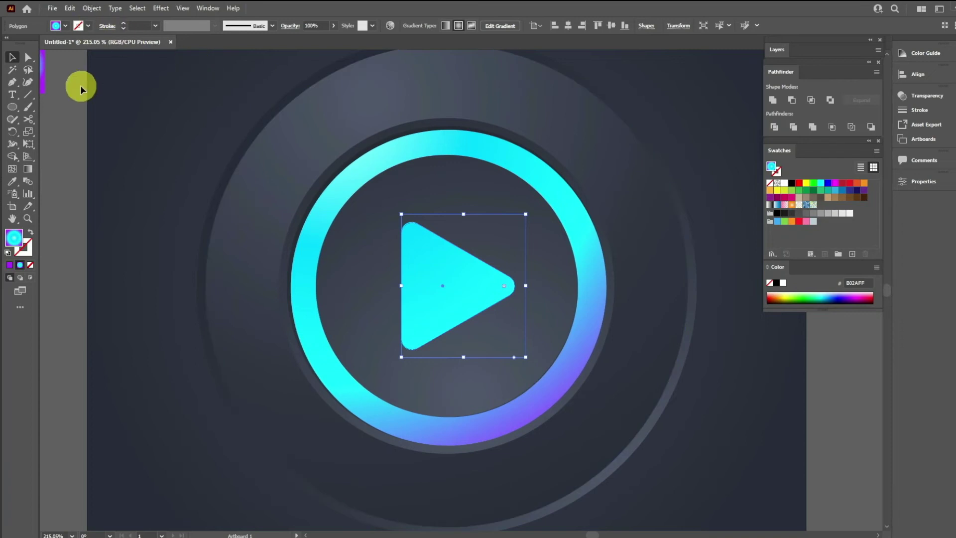
{"action": "left_click", "coordinate": [91, 8]}
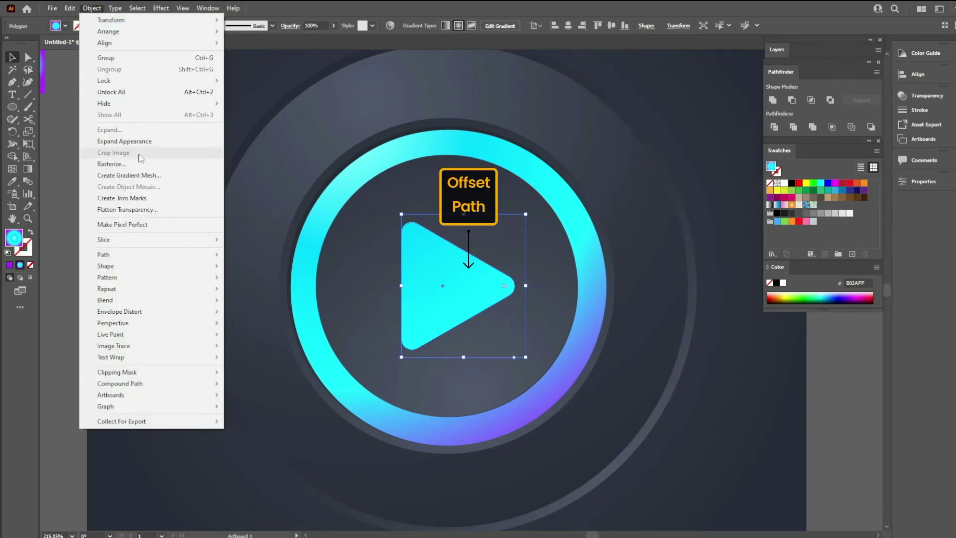
{"action": "mouse_move", "coordinate": [142, 254]}
{"action": "left_click", "coordinate": [264, 293]}
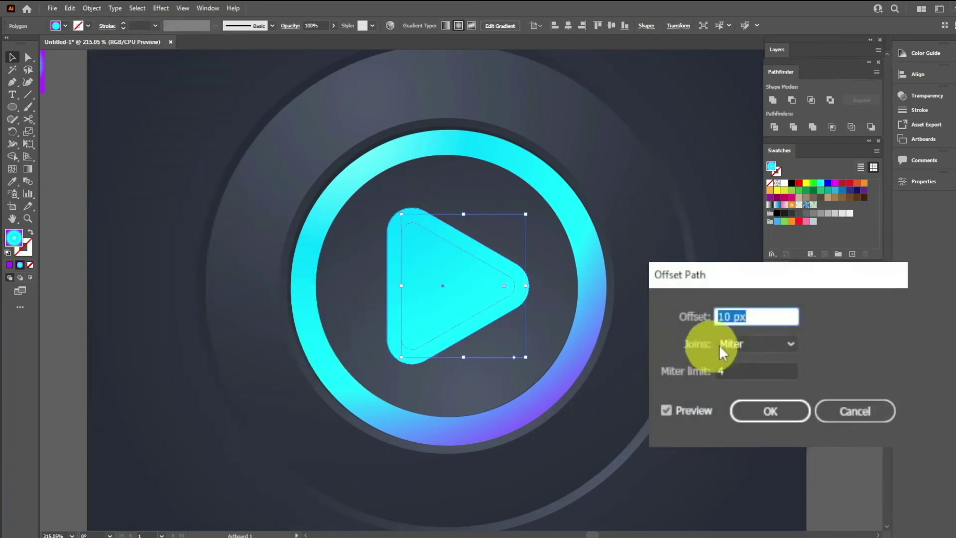
{"action": "left_click", "coordinate": [767, 368]}
{"action": "left_click", "coordinate": [750, 423]}
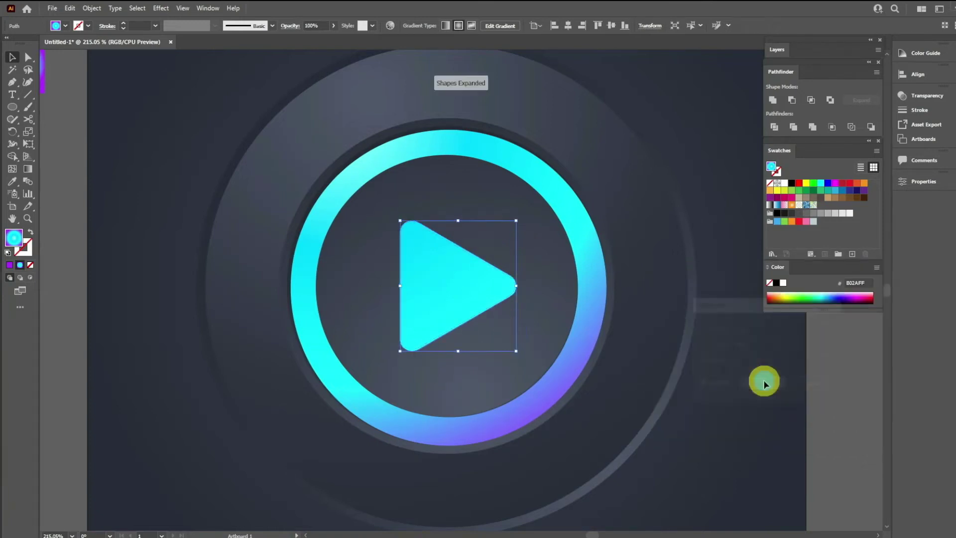
Fill the triangle's offset shape with the dark gradient sampled from the small circle.
{"action": "key", "text": "i"}
{"action": "left_click", "coordinate": [473, 202]}
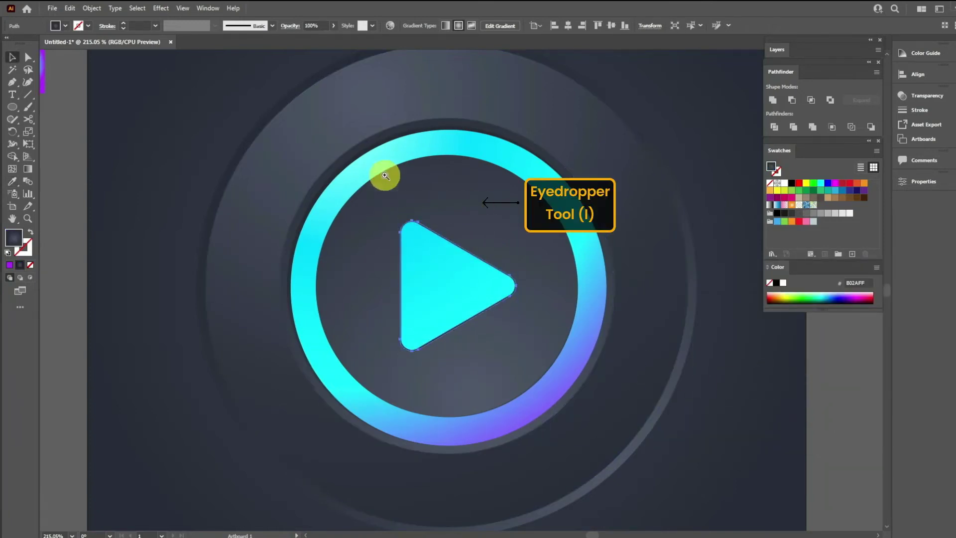
Redirect the dark gradient of the triangle's offset outline so it runs from lower right to upper left.
{"action": "key", "text": "ctrl+equal"}
{"action": "key", "text": "g"}
{"action": "left_click_drag", "start_coordinate": [269, 183], "coordinate": [457, 493]}
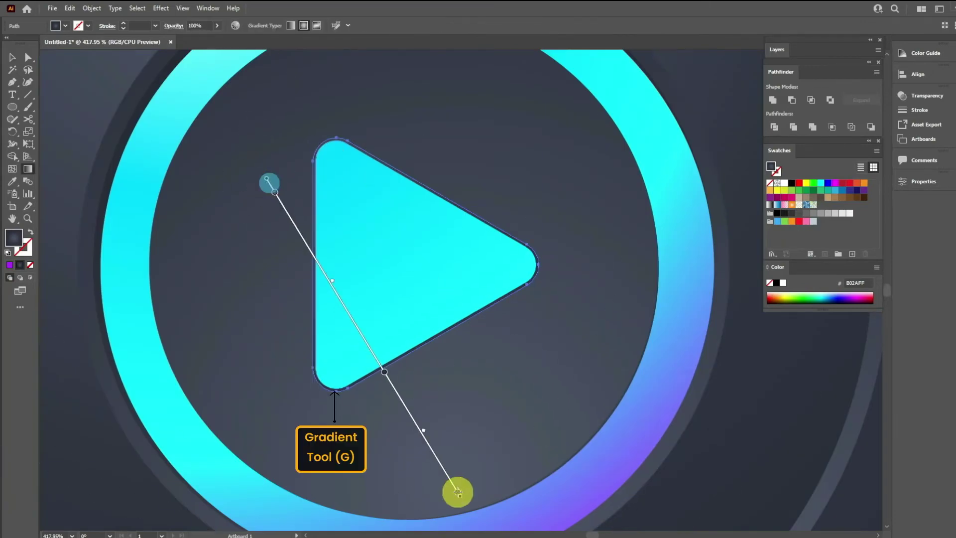
{"action": "key", "text": "v"}
{"action": "key", "text": "g"}
{"action": "left_click_drag", "start_coordinate": [497, 384], "coordinate": [250, 118]}
{"action": "key", "text": "v"}
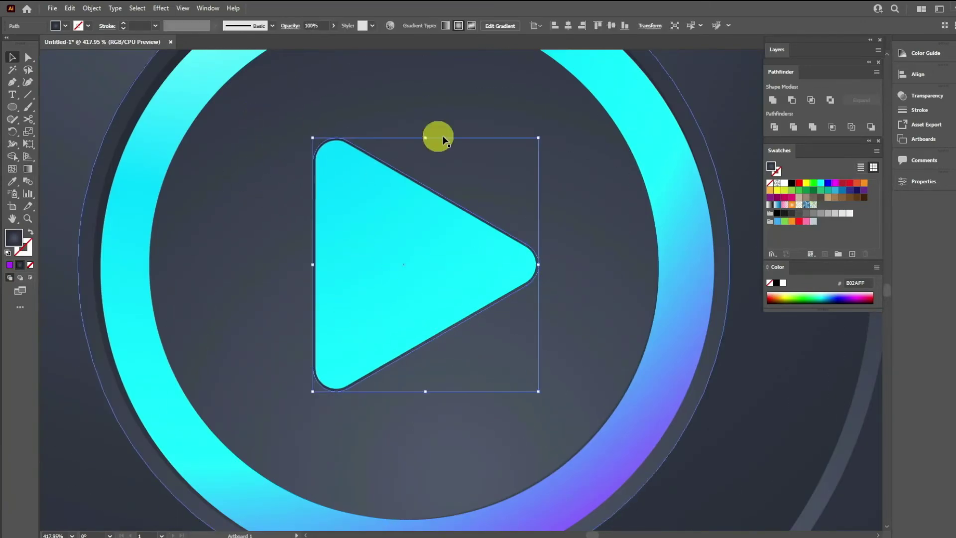
{"action": "left_click", "coordinate": [474, 137]}
Duplicate the cyan play triangle, with the duplicate shifted slightly down and to the right.
{"action": "left_click", "coordinate": [530, 270], "text": "ctrl+alt"}
{"action": "left_click", "coordinate": [445, 302], "text": "ctrl+alt"}
{"action": "left_click", "coordinate": [445, 303], "text": "ctrl+alt"}
{"action": "left_click", "coordinate": [409, 254]}
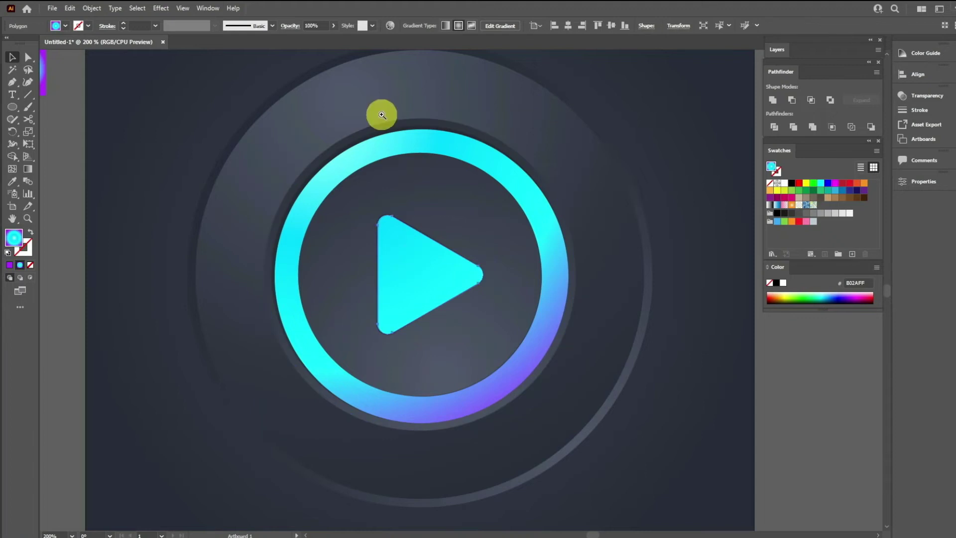
{"action": "left_click_drag", "start_coordinate": [381, 124], "coordinate": [502, 374]}
{"action": "left_click_drag", "start_coordinate": [372, 271], "coordinate": [380, 288]}
Paste a copy of the triangle in front and subtract the shifted duplicate, leaving a thin sliver along its upper-left edges.
{"action": "left_click", "coordinate": [70, 8]}
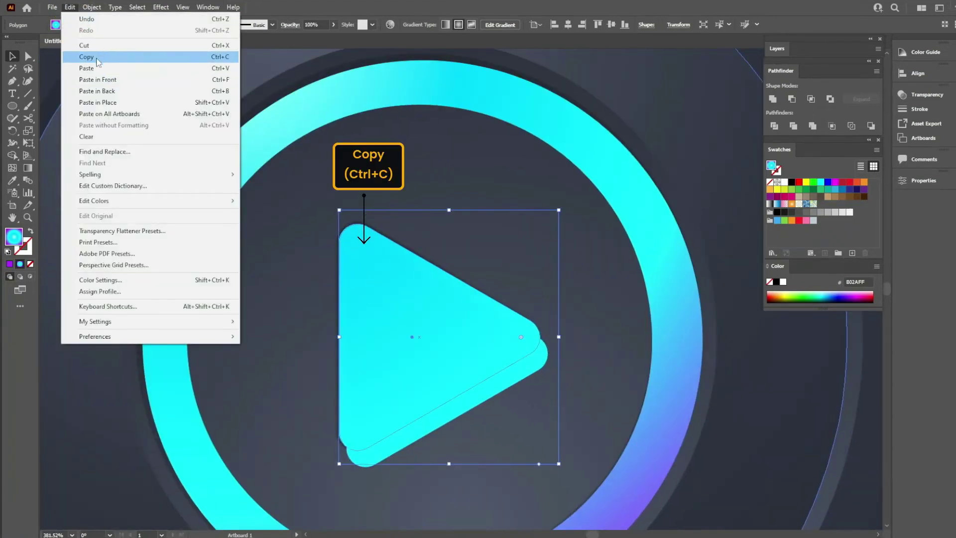
{"action": "left_click", "coordinate": [97, 58]}
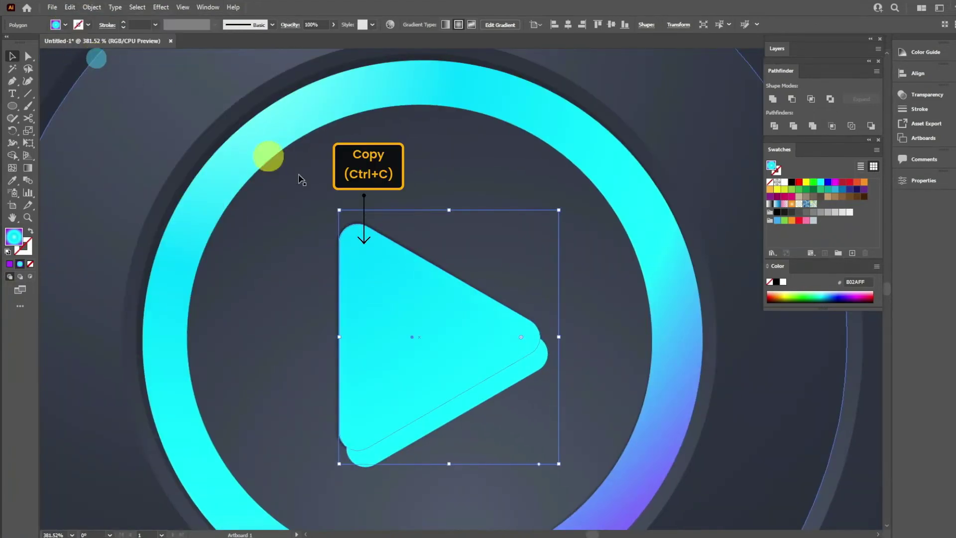
{"action": "left_click", "coordinate": [70, 8]}
{"action": "left_click", "coordinate": [119, 85]}
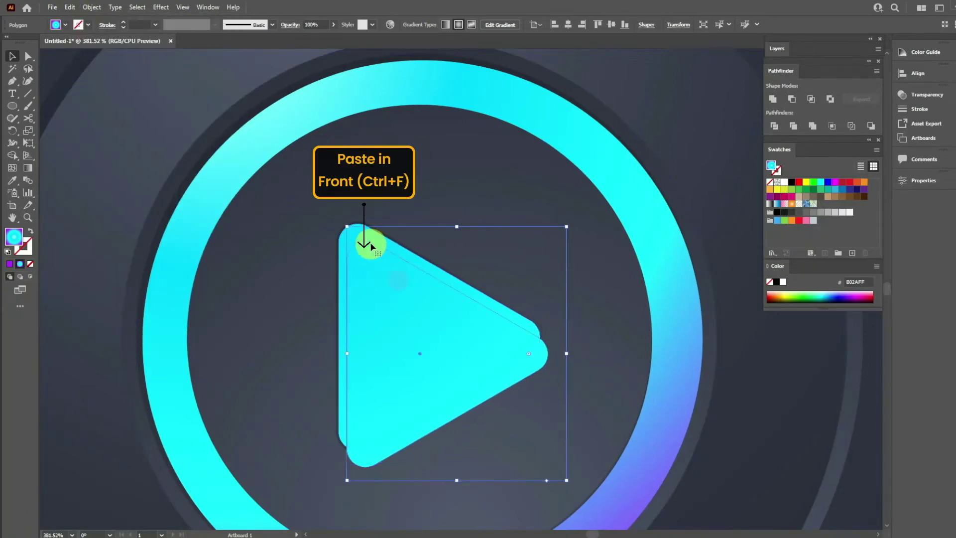
{"action": "left_click", "coordinate": [792, 99]}
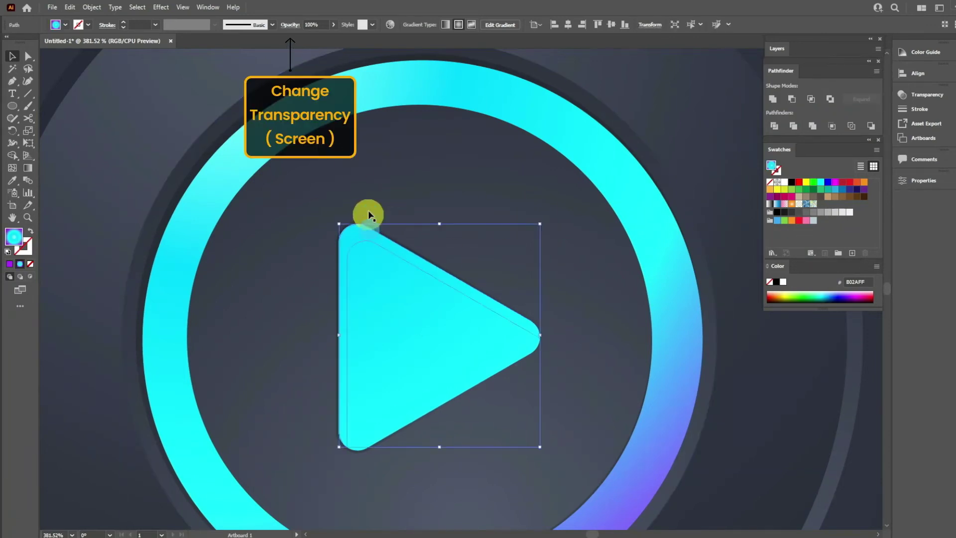
Set the triangle sliver's blending mode to Screen so it acts as an edge highlight.
{"action": "left_click", "coordinate": [289, 25]}
{"action": "left_click", "coordinate": [206, 42]}
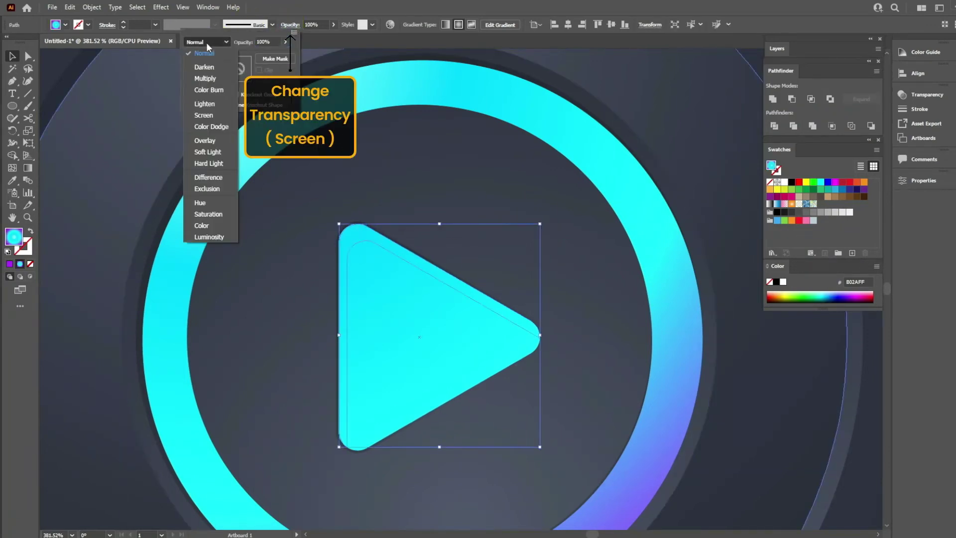
{"action": "left_click", "coordinate": [204, 115]}
{"action": "left_click", "coordinate": [397, 187]}
{"action": "key", "text": "ctrl+minus"}
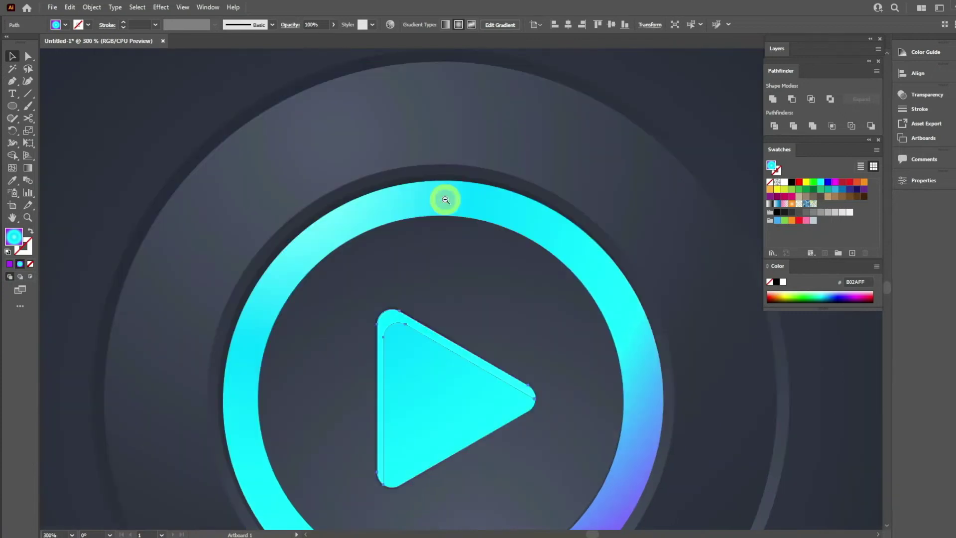
Duplicate the gradient ring with a slight shift down and to the right.
{"action": "left_click", "coordinate": [383, 169]}
{"action": "left_click_drag", "start_coordinate": [370, 145], "coordinate": [470, 174]}
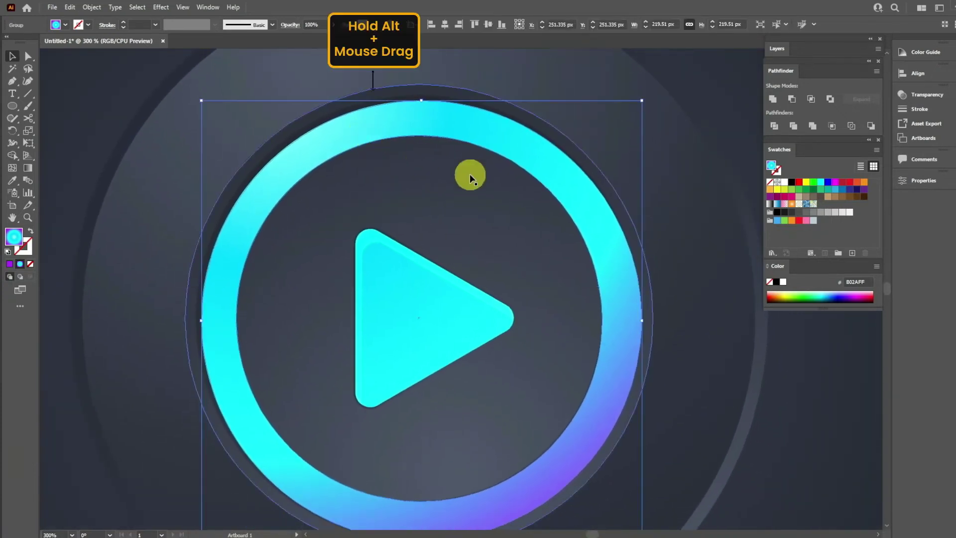
{"action": "mouse_move", "coordinate": [349, 135]}
{"action": "left_mouse_down"}
{"action": "mouse_move", "coordinate": [316, 152]}
{"action": "mouse_move", "coordinate": [355, 142]}
{"action": "left_mouse_up"}
{"action": "key", "text": "ctrl+z"}
{"action": "key", "text": "ctrl+c"}
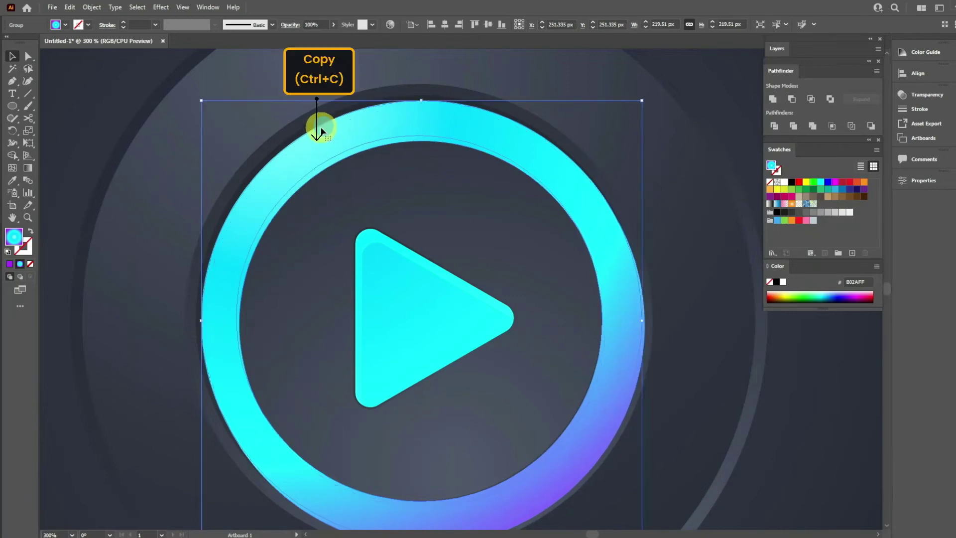
Paste a copy of the ring in front and cut the shifted duplicate out of it, leaving thin edge slivers.
{"action": "left_click", "coordinate": [70, 7]}
{"action": "left_click", "coordinate": [100, 59]}
{"action": "left_click", "coordinate": [70, 7]}
{"action": "left_click", "coordinate": [105, 79]}
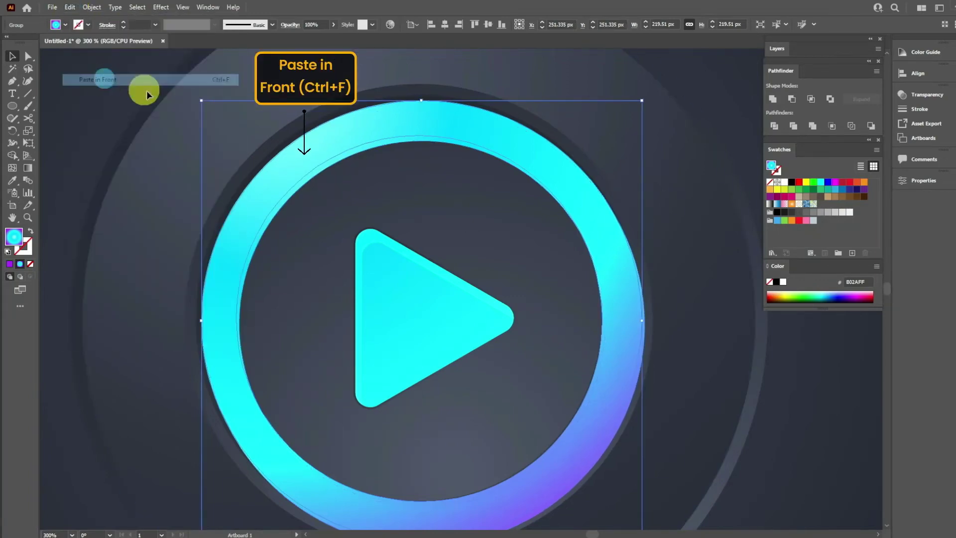
{"action": "left_click", "coordinate": [323, 127]}
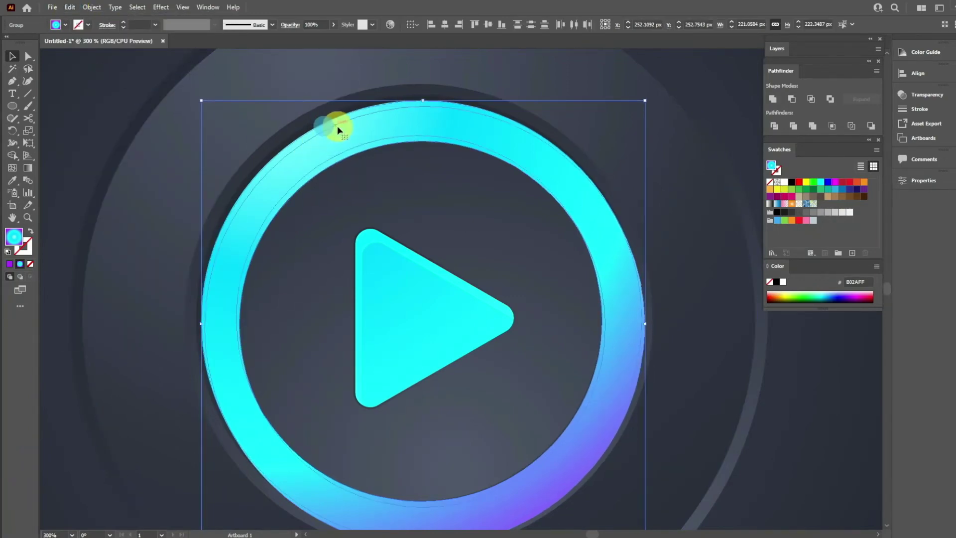
{"action": "left_click", "coordinate": [792, 98]}
{"action": "left_click", "coordinate": [467, 151]}
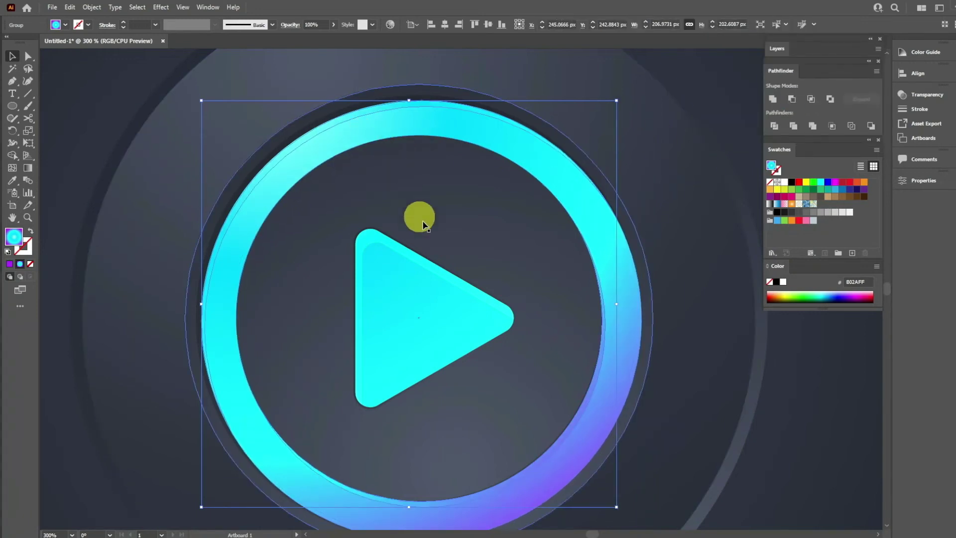
Set the ring slivers' blending mode to Screen.
{"action": "left_click", "coordinate": [291, 24]}
{"action": "left_click", "coordinate": [207, 42]}
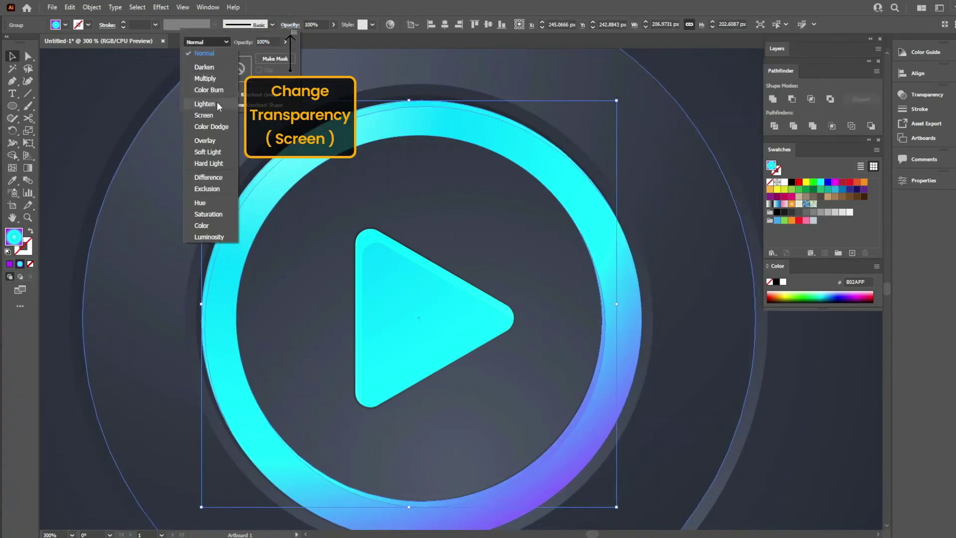
{"action": "left_click", "coordinate": [216, 115]}
{"action": "left_click", "coordinate": [443, 281]}
{"action": "left_click", "coordinate": [459, 316], "text": "ctrl+alt"}
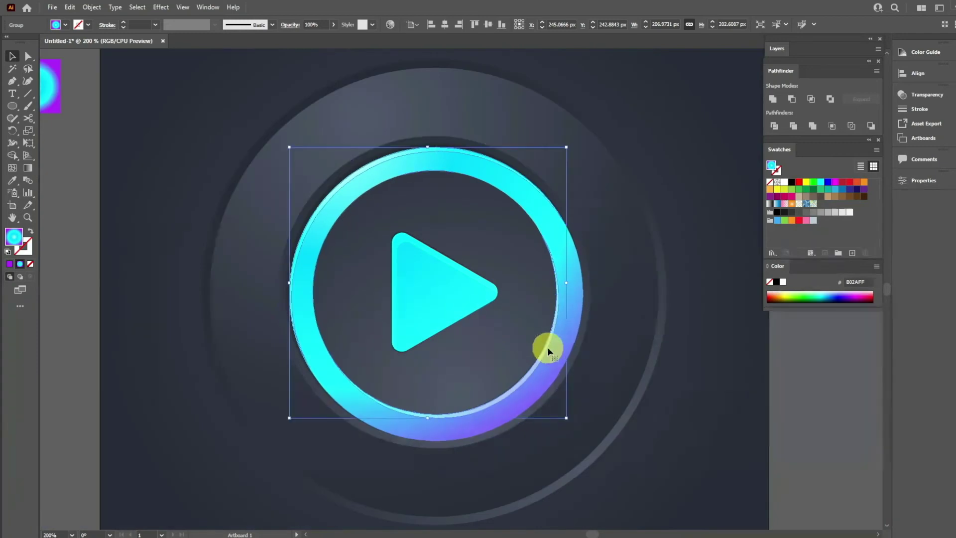
{"action": "left_click", "coordinate": [673, 379]}
{"action": "left_click", "coordinate": [502, 399]}
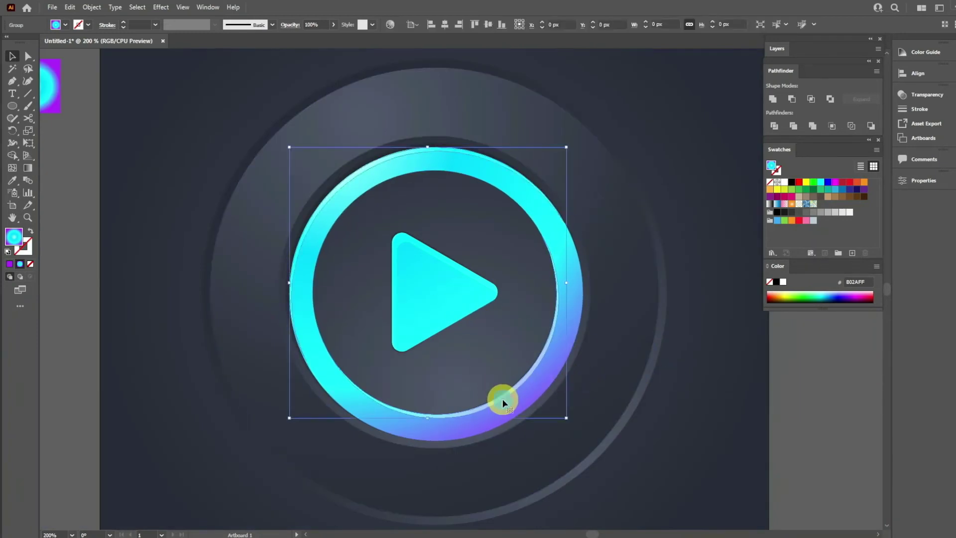
{"action": "left_click", "coordinate": [475, 357]}
{"action": "left_click", "coordinate": [466, 339], "text": "ctrl+alt"}
{"action": "left_click", "coordinate": [681, 350]}
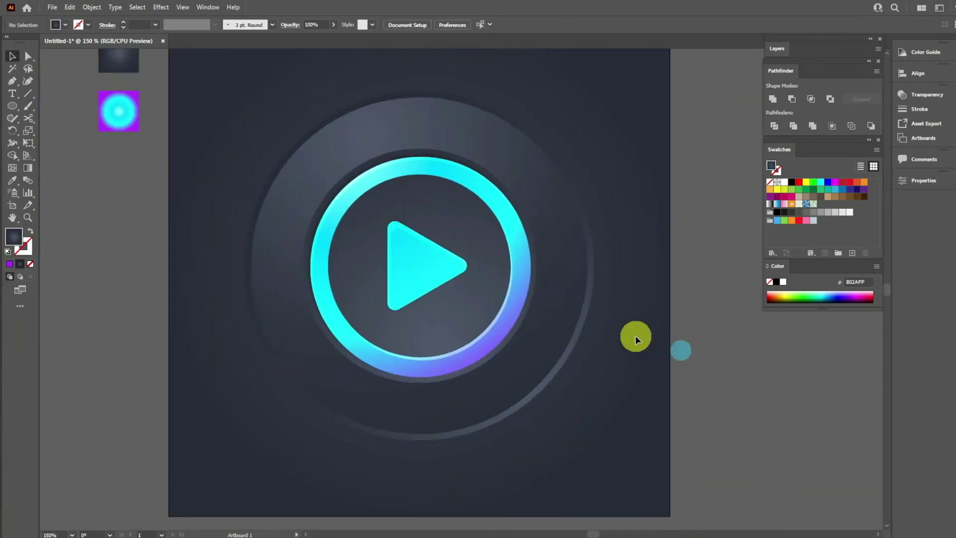
{"action": "left_click", "coordinate": [578, 342]}
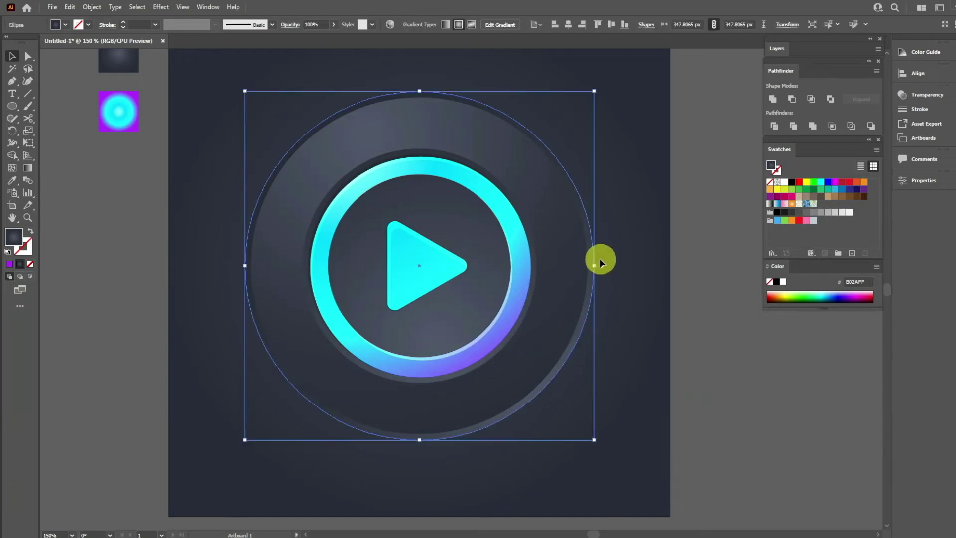
{"action": "left_click", "coordinate": [699, 333]}
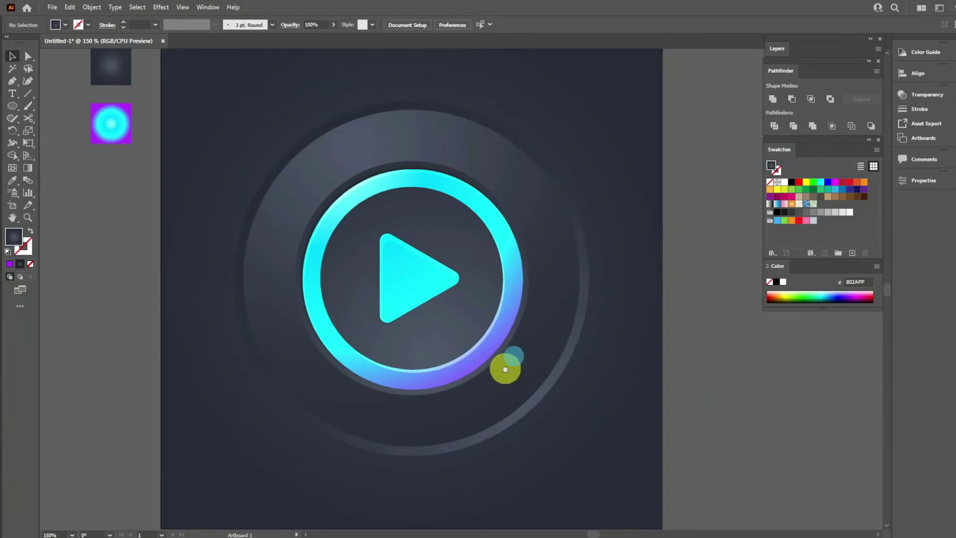
Try to redirect the dark gradient of the circle behind the ring from upper left to lower right.
{"action": "left_click", "coordinate": [424, 344]}
{"action": "key", "text": "g"}
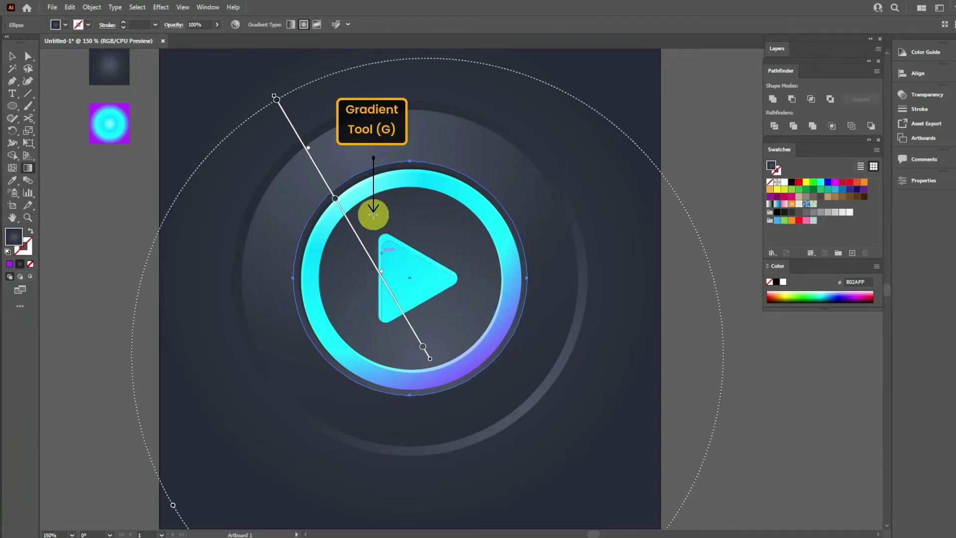
{"action": "left_click_drag", "start_coordinate": [374, 214], "coordinate": [446, 378]}
{"action": "key", "text": "v"}
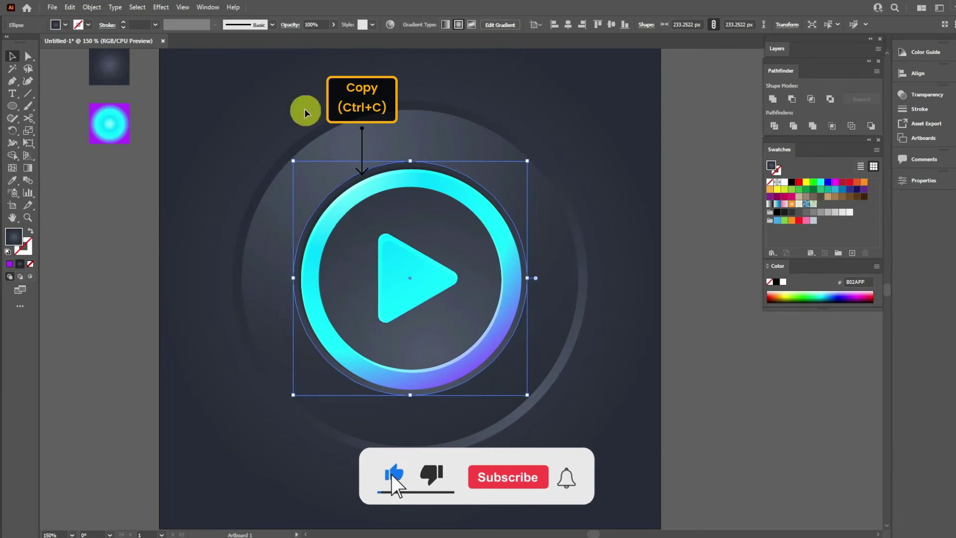
Paste a copy of the dark circle behind the ring in front of it and shrink it about its centre to about 201 px.
{"action": "left_click", "coordinate": [70, 7]}
{"action": "left_click", "coordinate": [116, 58]}
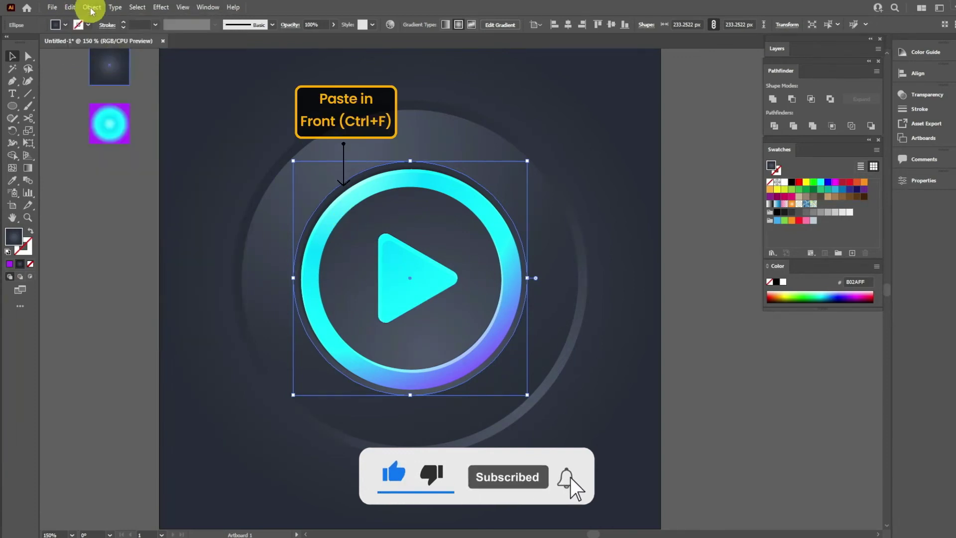
{"action": "left_click", "coordinate": [69, 7]}
{"action": "left_click", "coordinate": [104, 80]}
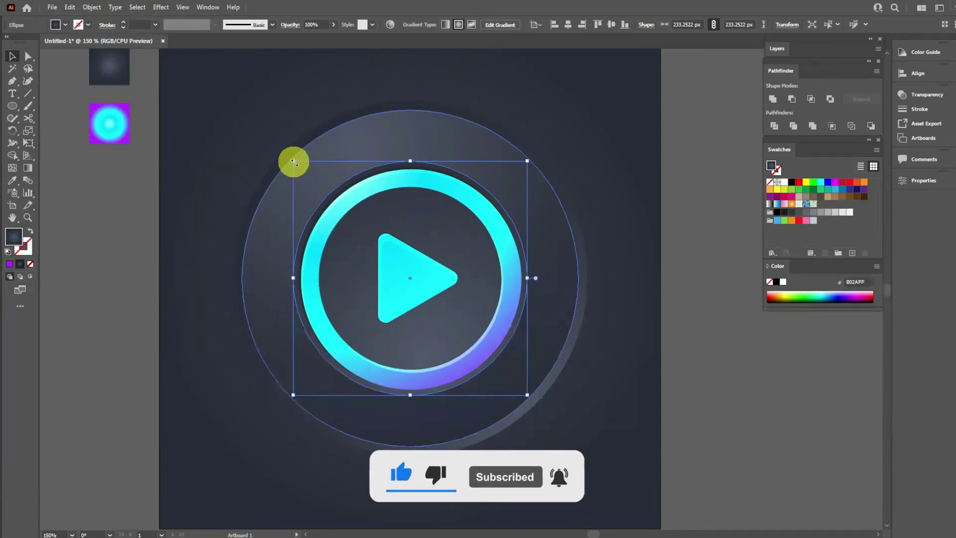
{"action": "left_click_drag", "start_coordinate": [293, 161], "coordinate": [313, 184]}
Run the smaller circle's dark gradient from a light upper left to a dark lower right.
{"action": "key", "text": "g"}
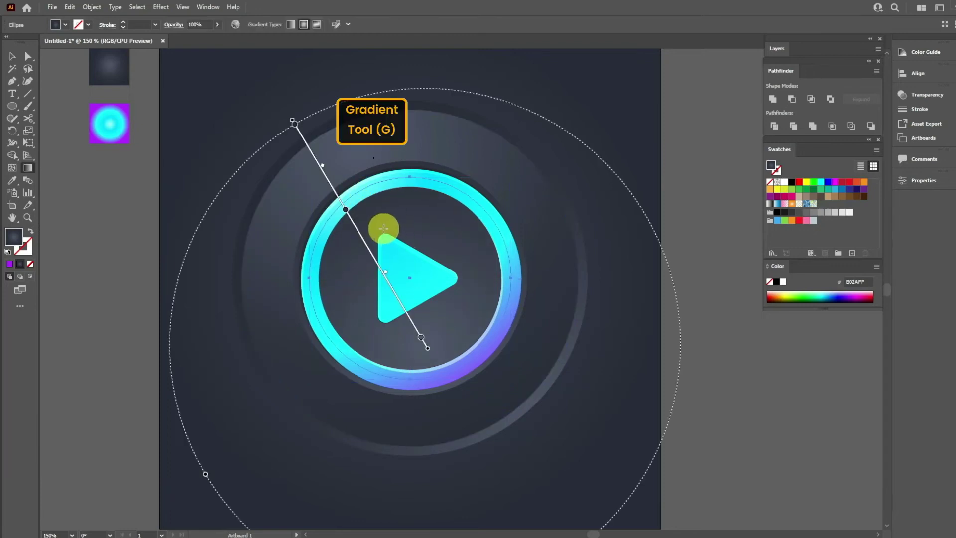
{"action": "left_click_drag", "start_coordinate": [377, 220], "coordinate": [461, 371]}
{"action": "key", "text": "v"}
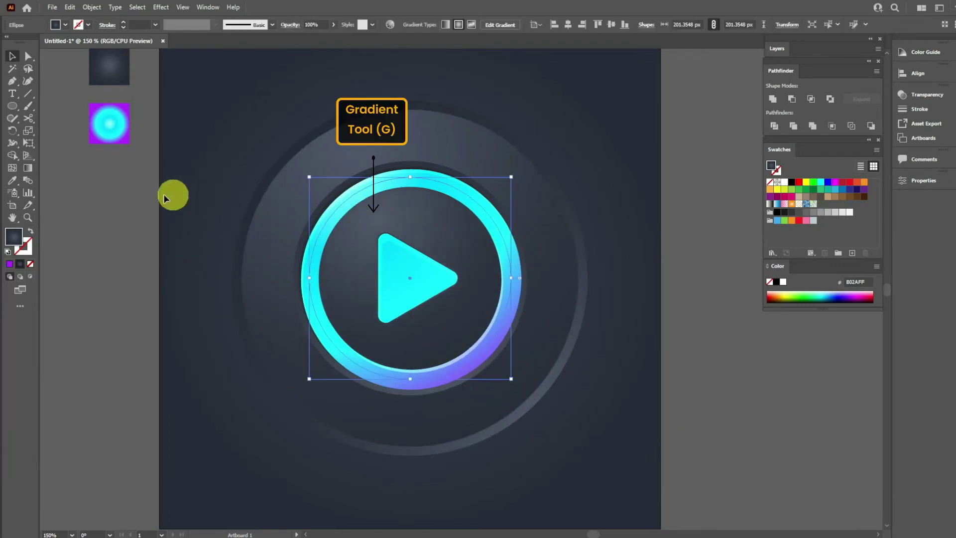
{"action": "left_click", "coordinate": [235, 251]}
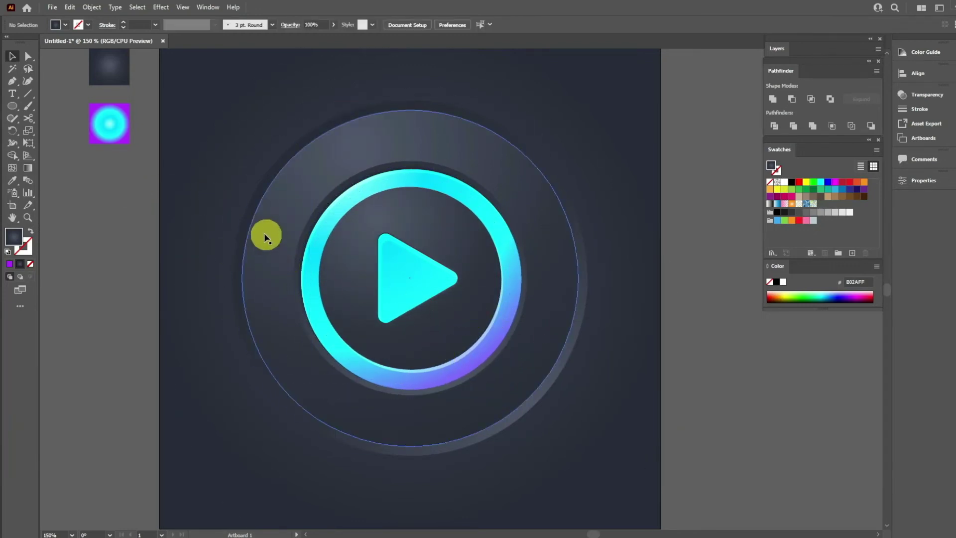
Draw a circle about 258 px in diameter and place it to the left of the button, partly off the artboard.
{"action": "key", "text": "l"}
{"action": "scroll", "coordinate": [219, 179], "scroll_direction": "left", "scroll_amount": 2}
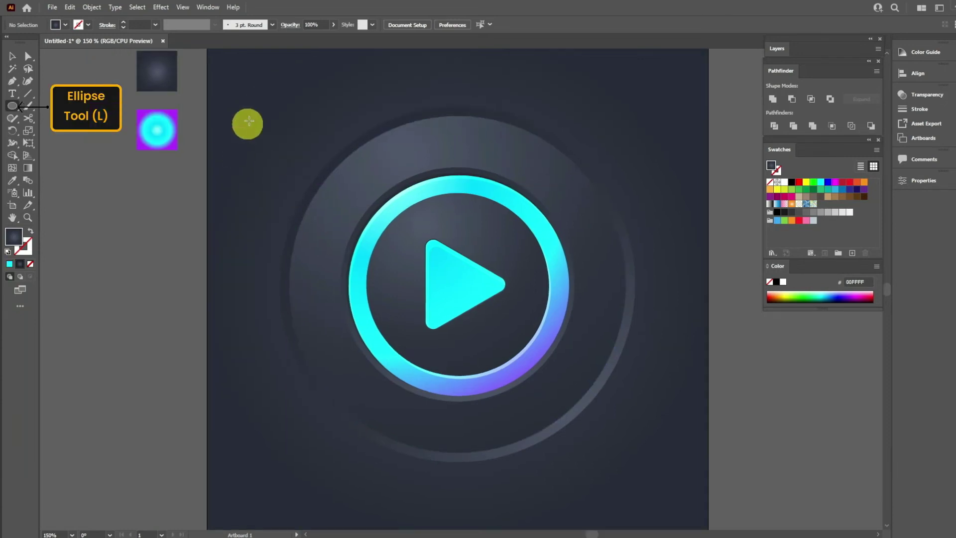
{"action": "mouse_move", "coordinate": [250, 120]}
{"action": "left_mouse_down"}
{"action": "mouse_move", "coordinate": [465, 380]}
{"action": "mouse_move", "coordinate": [508, 379]}
{"action": "left_mouse_up"}
{"action": "key", "text": "v"}
{"action": "left_click_drag", "start_coordinate": [377, 204], "coordinate": [149, 240]}
{"action": "left_click_drag", "start_coordinate": [197, 286], "coordinate": [294, 300]}
Fill the new circle with the white-to-black radial gradient and pull the black stop inward to widen the black rim.
{"action": "left_click", "coordinate": [682, 224]}
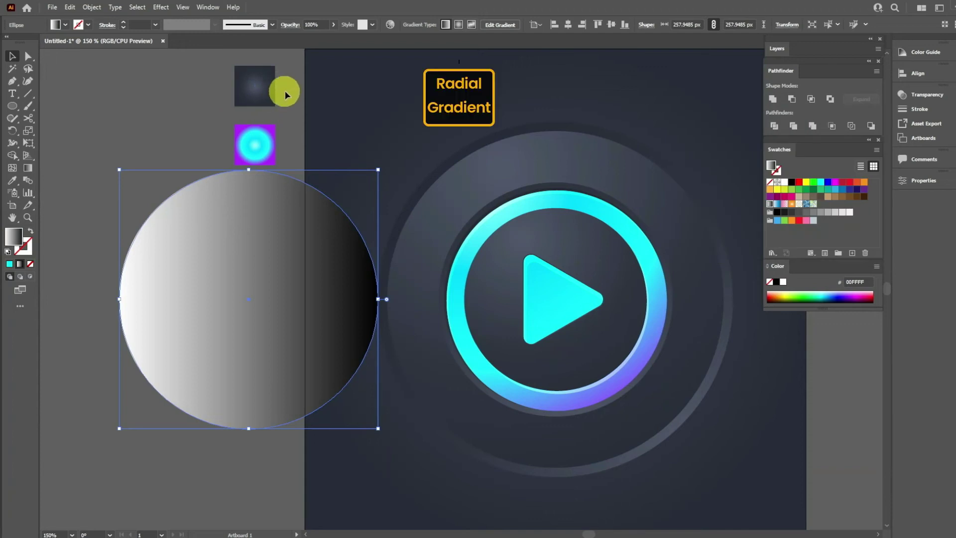
{"action": "left_click", "coordinate": [458, 26]}
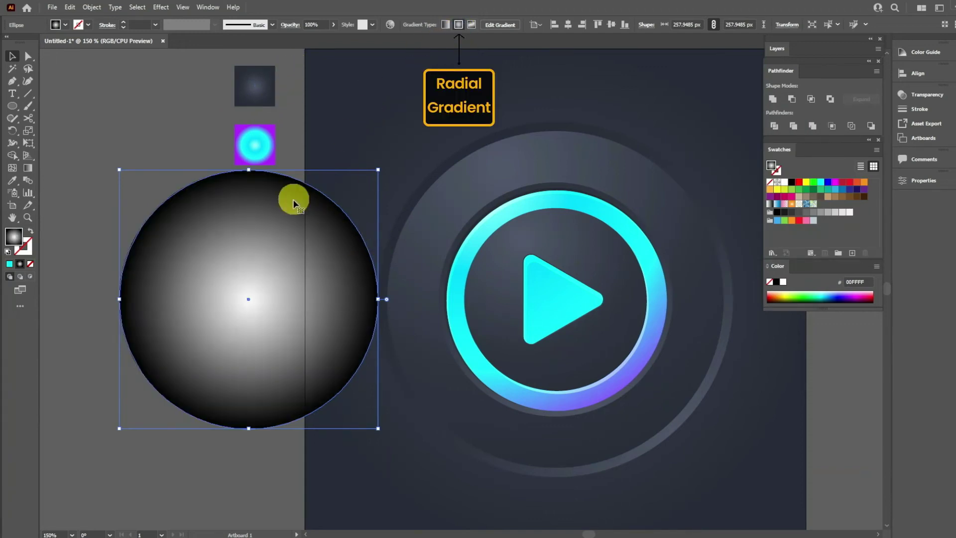
{"action": "left_click", "coordinate": [28, 168]}
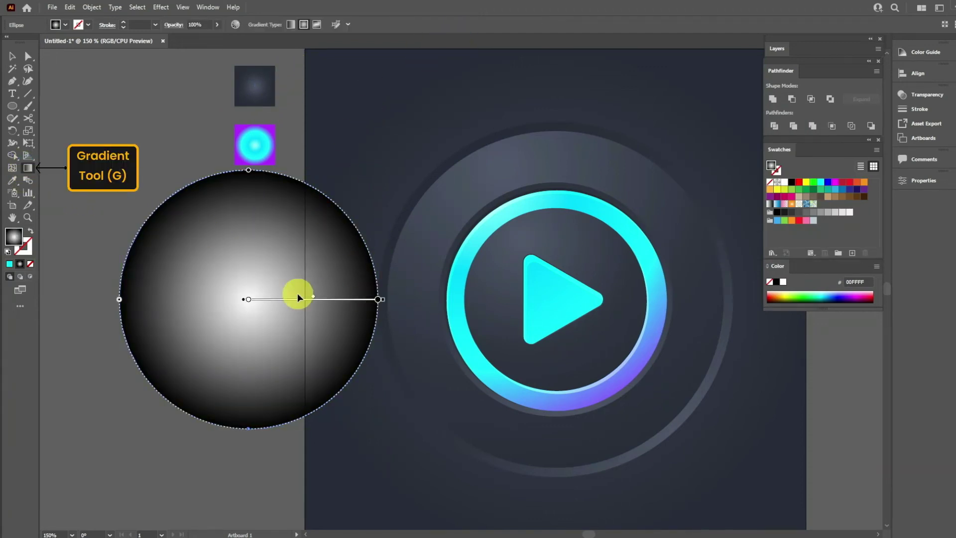
{"action": "left_click_drag", "start_coordinate": [248, 298], "coordinate": [251, 288]}
{"action": "mouse_move", "coordinate": [381, 288]}
{"action": "left_mouse_down"}
{"action": "mouse_move", "coordinate": [357, 299]}
{"action": "mouse_move", "coordinate": [288, 297]}
{"action": "left_mouse_up"}
{"action": "key", "text": "ctrl+z"}
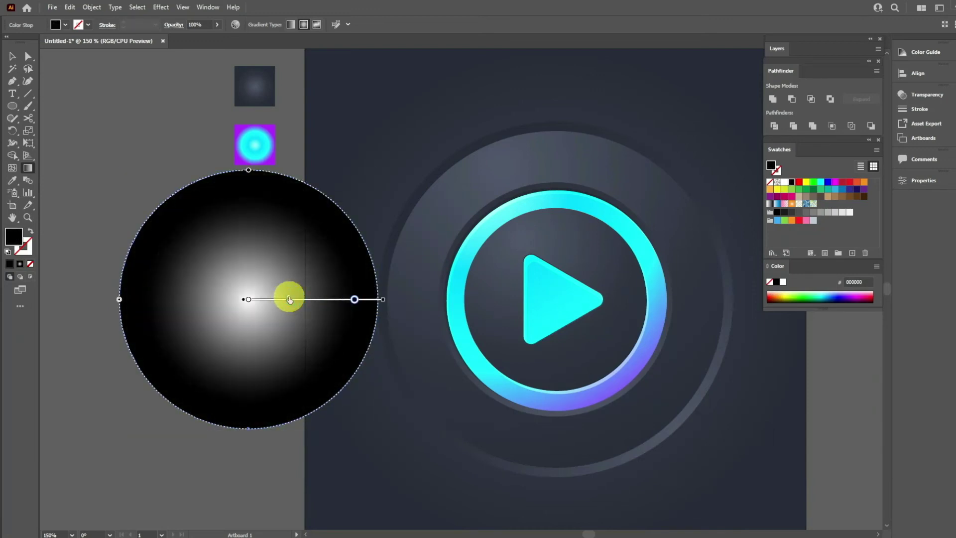
Copy the black-and-white gradient circle and paste the copy directly behind it.
{"action": "left_click", "coordinate": [12, 57]}
{"action": "key", "text": "ctrl+c"}
{"action": "left_click", "coordinate": [72, 7]}
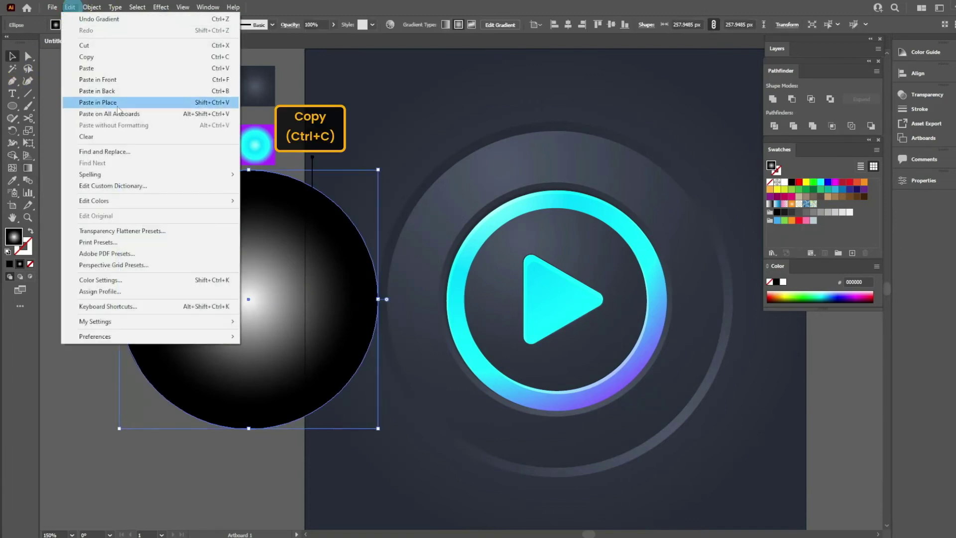
{"action": "left_click", "coordinate": [102, 57]}
{"action": "left_click", "coordinate": [70, 7]}
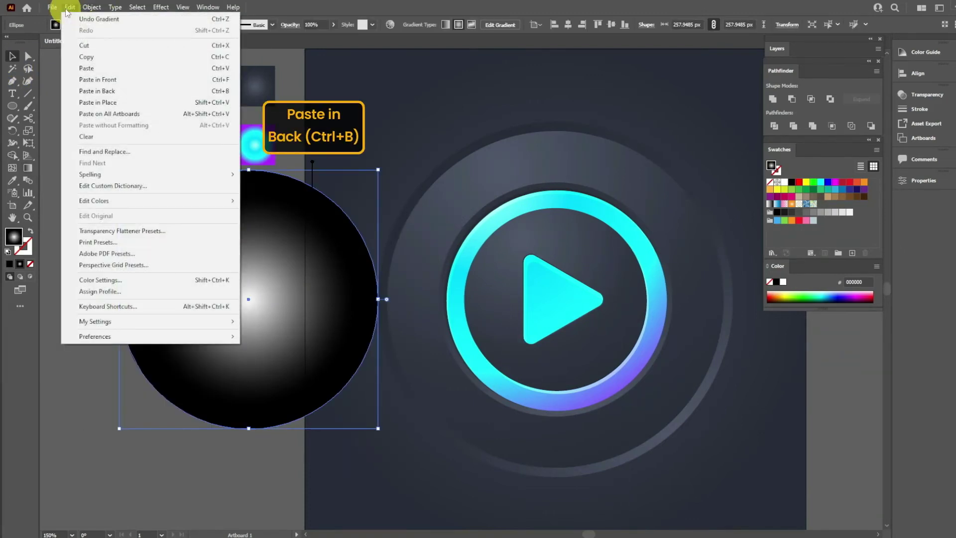
{"action": "left_click", "coordinate": [98, 91]}
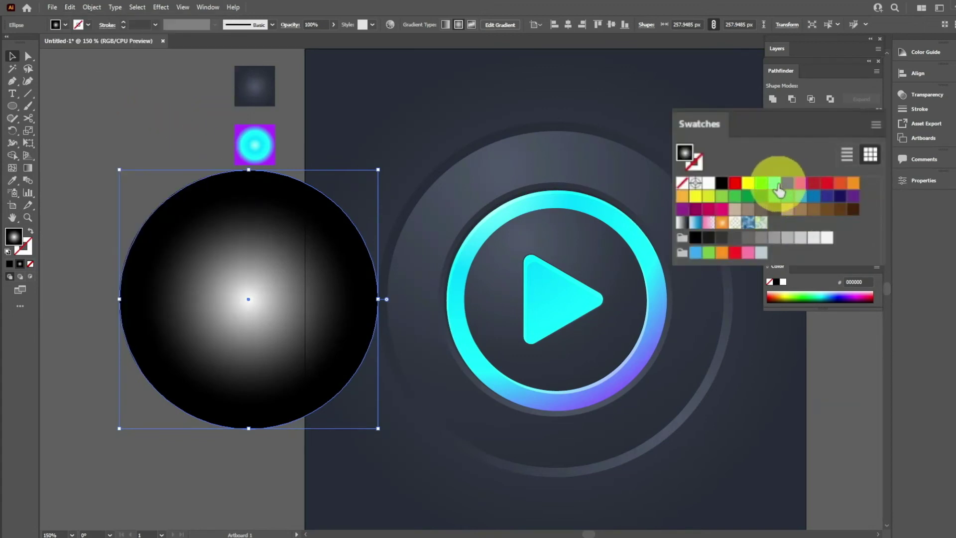
Fill the circle behind the gradient one with cyan (00FFFF).
{"action": "left_click", "coordinate": [776, 184]}
{"action": "left_click_drag", "start_coordinate": [184, 229], "coordinate": [225, 284]}
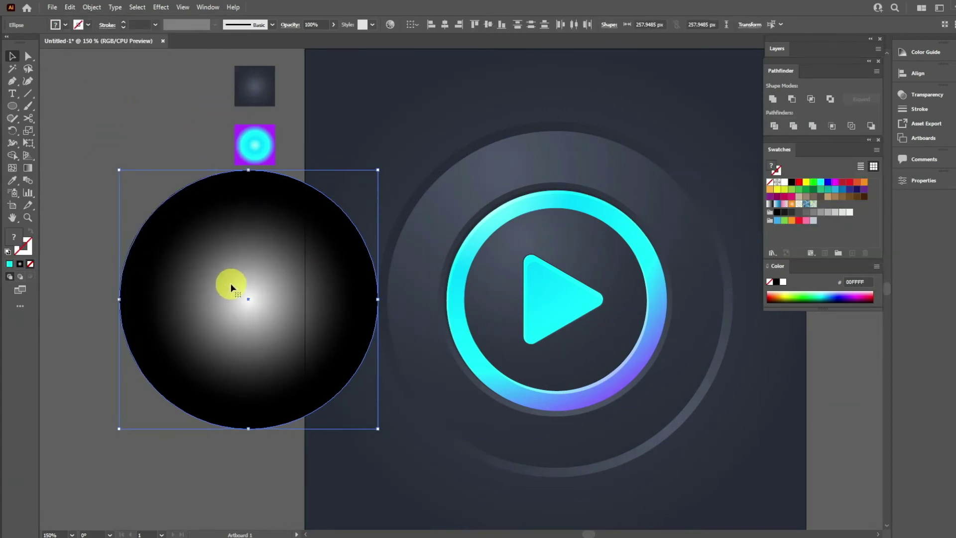
{"action": "left_click", "coordinate": [150, 151]}
{"action": "left_click_drag", "start_coordinate": [183, 217], "coordinate": [229, 231]}
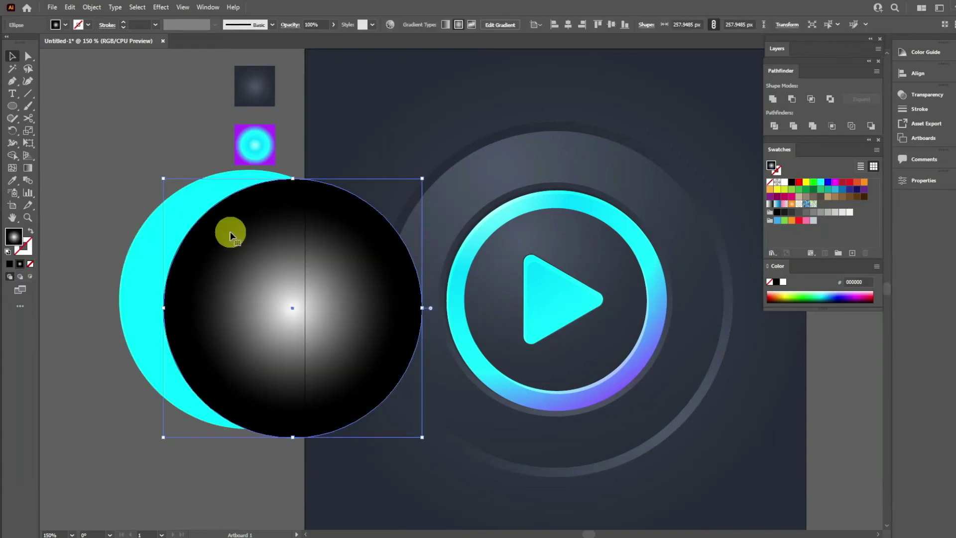
{"action": "key", "text": "ctrl+z"}
Make an opacity mask from the black-and-white gradient circle over the cyan circle.
{"action": "right_click", "coordinate": [183, 237]}
{"action": "left_click", "coordinate": [289, 25]}
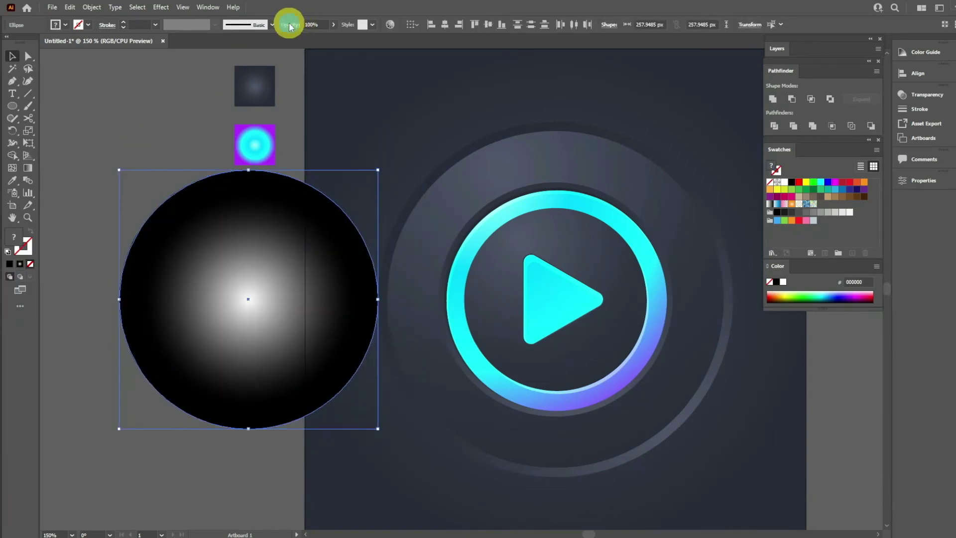
{"action": "left_click", "coordinate": [282, 60]}
{"action": "left_click", "coordinate": [251, 313]}
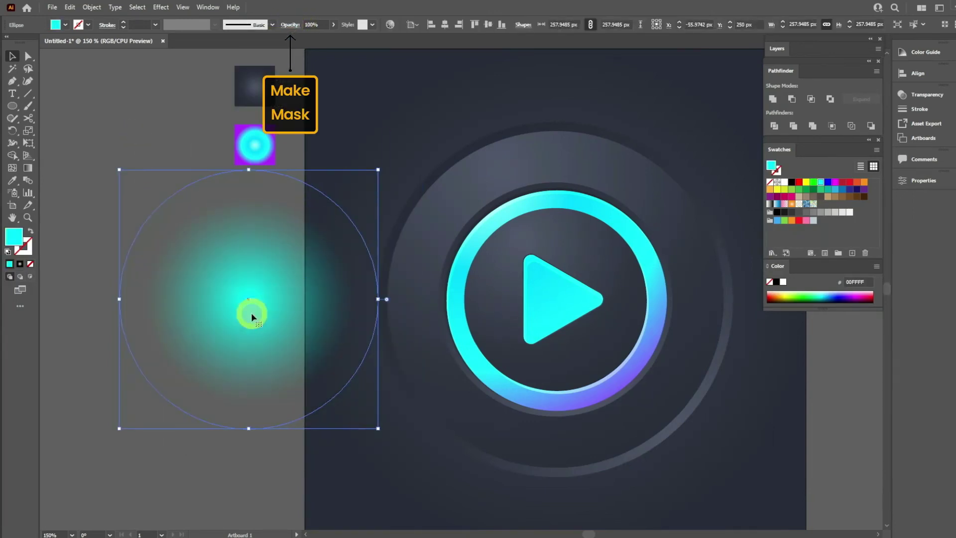
{"action": "left_click", "coordinate": [166, 459]}
Shrink the cyan glow to a tall ellipse about 35 × 116 px and place it on the ring's left edge.
{"action": "left_click_drag", "start_coordinate": [195, 328], "coordinate": [407, 327]}
{"action": "left_click_drag", "start_coordinate": [588, 299], "coordinate": [474, 305]}
{"action": "left_click_drag", "start_coordinate": [473, 169], "coordinate": [479, 243]}
{"action": "left_click_drag", "start_coordinate": [508, 301], "coordinate": [440, 301]}
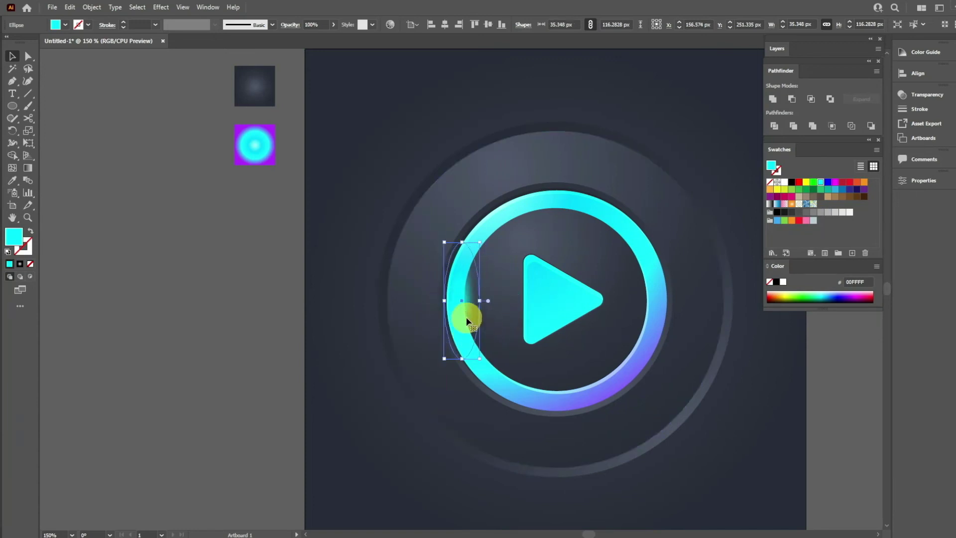
Copy the cyan glow ellipse, paste it in front and fill the copy with white.
{"action": "key", "text": "ctrl+c"}
{"action": "left_click", "coordinate": [69, 7]}
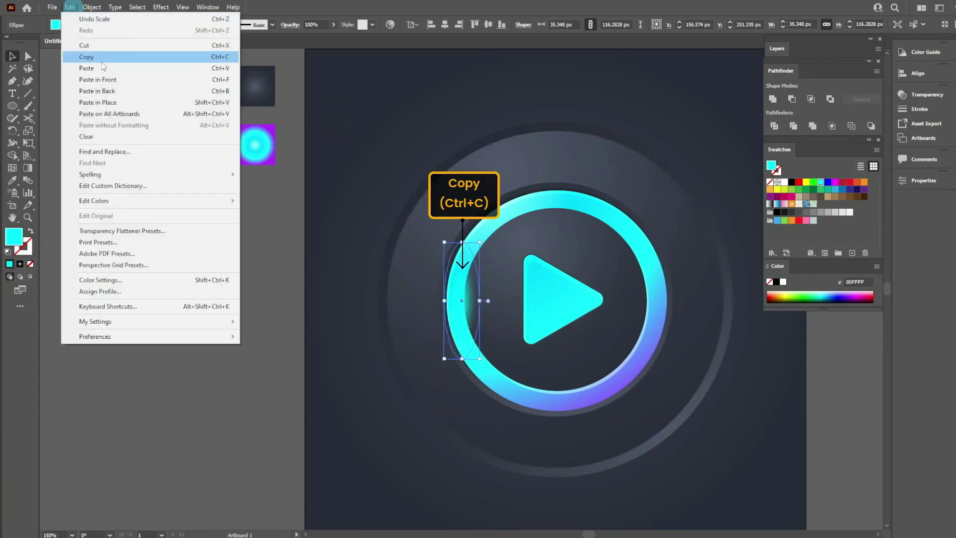
{"action": "left_click", "coordinate": [90, 57]}
{"action": "left_click", "coordinate": [70, 7]}
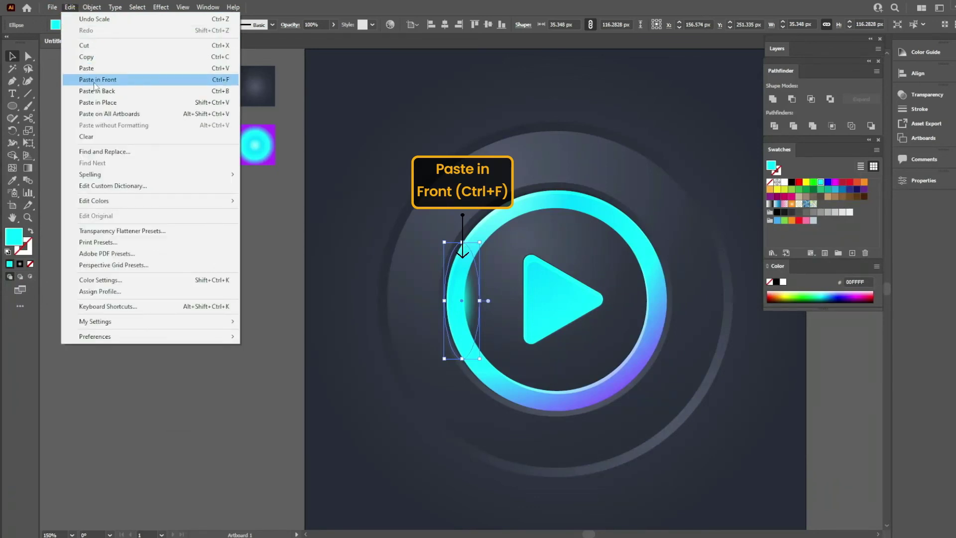
{"action": "left_click", "coordinate": [94, 80]}
{"action": "left_click", "coordinate": [782, 182]}
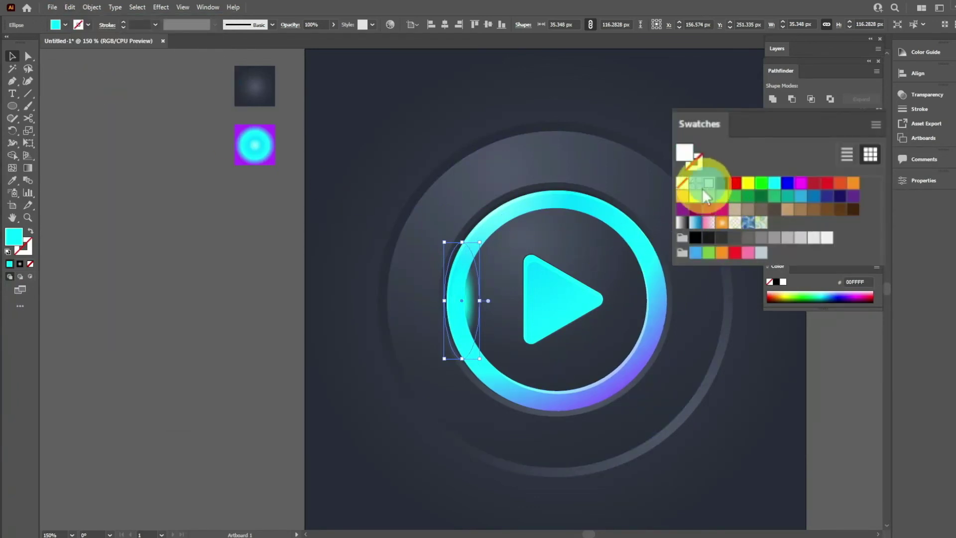
Scale the white glow down to about 20 × 81 px and centre it vertically on the ring's left inner edge.
{"action": "scroll", "coordinate": [497, 234], "scroll_direction": "up", "scroll_amount": 4}
{"action": "left_click_drag", "start_coordinate": [496, 235], "coordinate": [486, 280]}
{"action": "left_click_drag", "start_coordinate": [484, 382], "coordinate": [481, 382]}
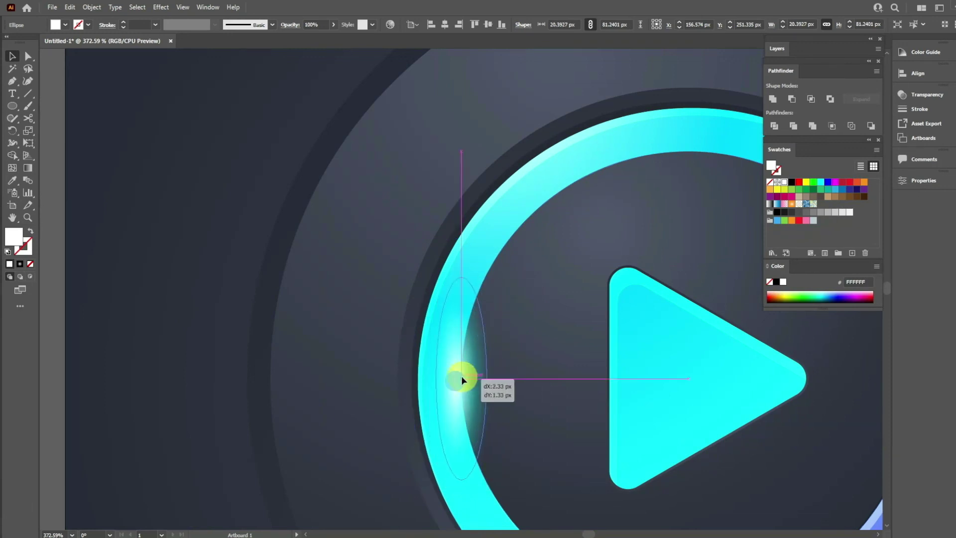
Enlarge the cyan glow to about 47 × 155 px and shrink the white glow to about 65 px high.
{"action": "left_click_drag", "start_coordinate": [473, 258], "coordinate": [526, 187]}
{"action": "left_click", "coordinate": [513, 392], "text": "ctrl+alt"}
{"action": "left_click", "coordinate": [512, 393], "text": "ctrl+alt"}
{"action": "left_click", "coordinate": [408, 206]}
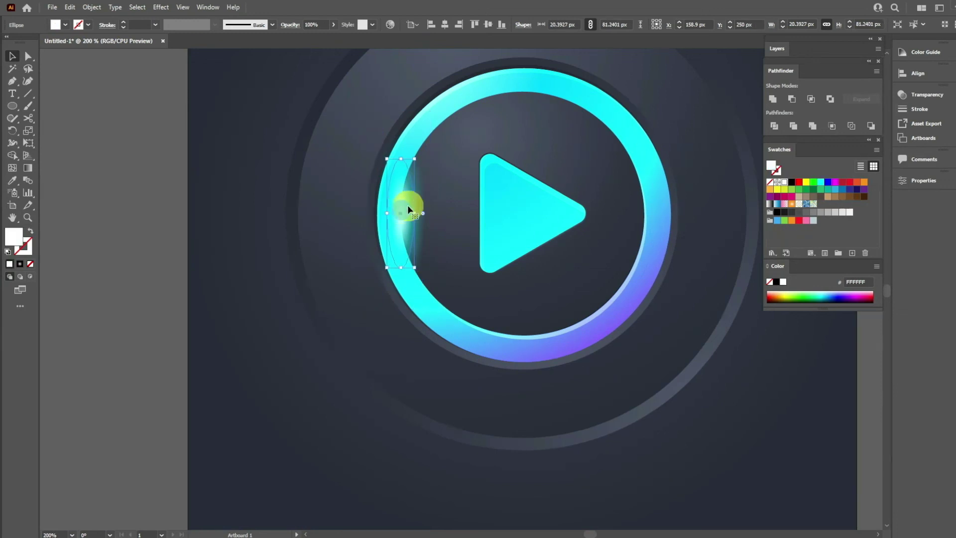
{"action": "left_click_drag", "start_coordinate": [417, 157], "coordinate": [416, 171]}
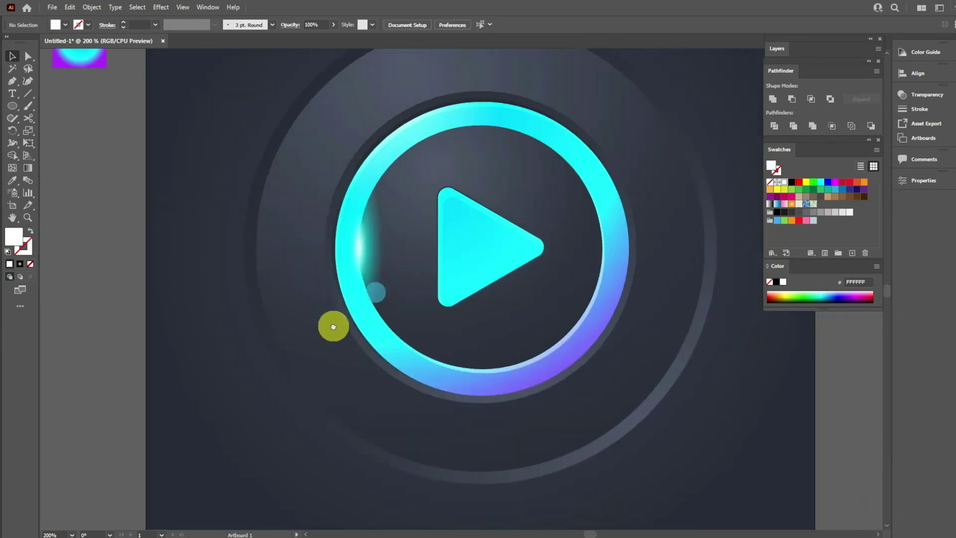
Duplicate the cyan glow onto the ring's lower-right curve, angled along the curve and sized about 43 × 127 px.
{"action": "left_click_drag", "start_coordinate": [378, 199], "coordinate": [592, 253]}
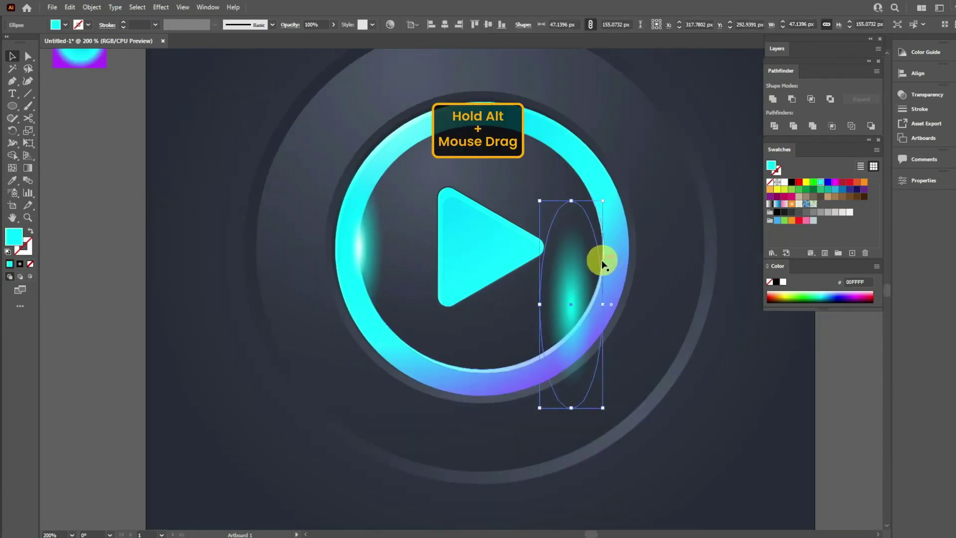
{"action": "left_click_drag", "start_coordinate": [606, 200], "coordinate": [576, 294]}
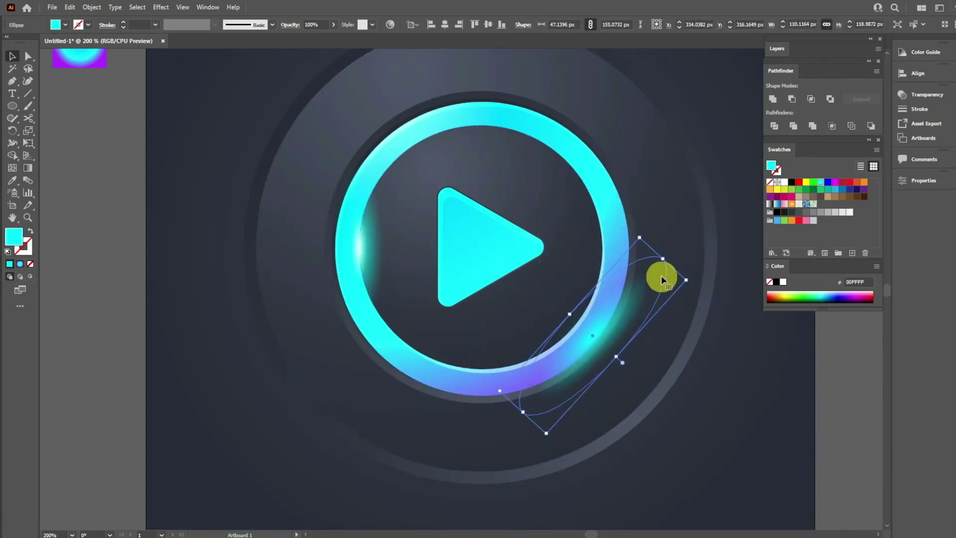
{"action": "left_click_drag", "start_coordinate": [662, 280], "coordinate": [659, 261]}
{"action": "left_click_drag", "start_coordinate": [608, 348], "coordinate": [614, 355]}
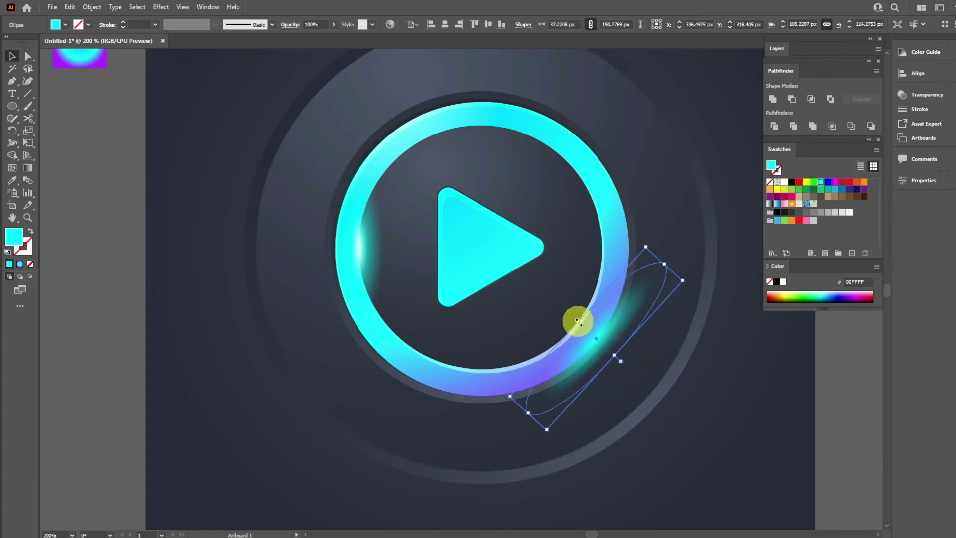
{"action": "left_click_drag", "start_coordinate": [576, 321], "coordinate": [572, 316]}
{"action": "left_click_drag", "start_coordinate": [660, 263], "coordinate": [651, 272]}
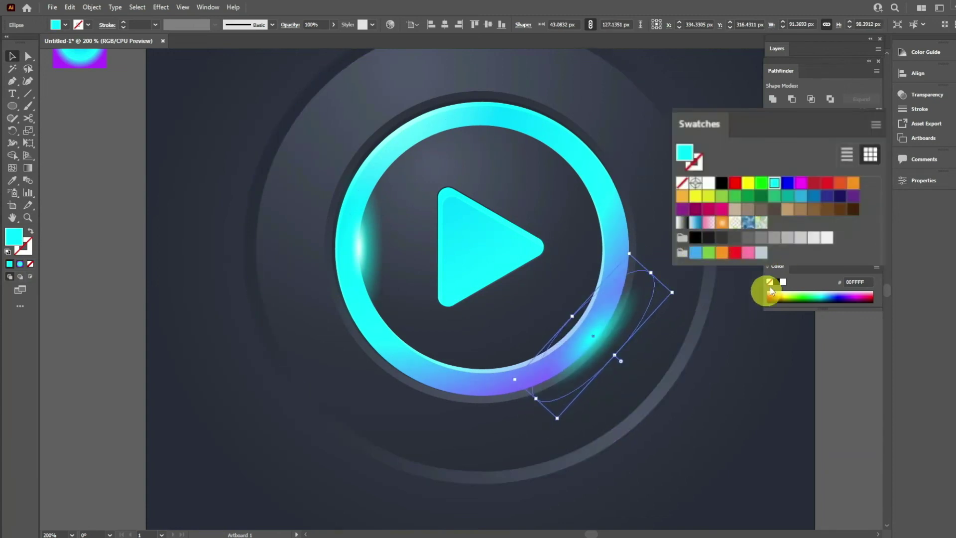
Recolour the lower-right glow magenta (FF00FF) and narrow it to about 35 px from its inner side.
{"action": "left_click_drag", "start_coordinate": [861, 289], "coordinate": [854, 290]}
{"action": "left_click", "coordinate": [800, 185]}
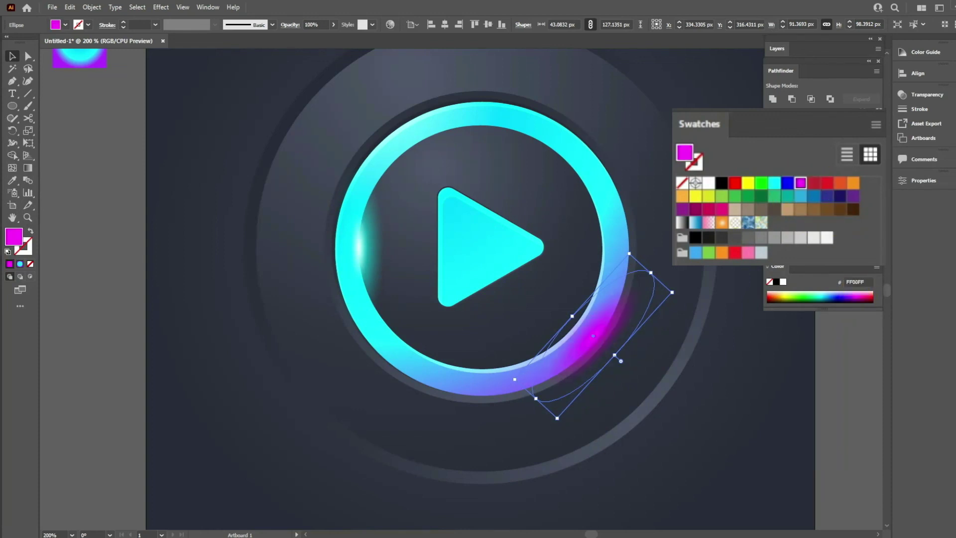
{"action": "left_click", "coordinate": [647, 275]}
{"action": "left_click_drag", "start_coordinate": [576, 311], "coordinate": [603, 349]}
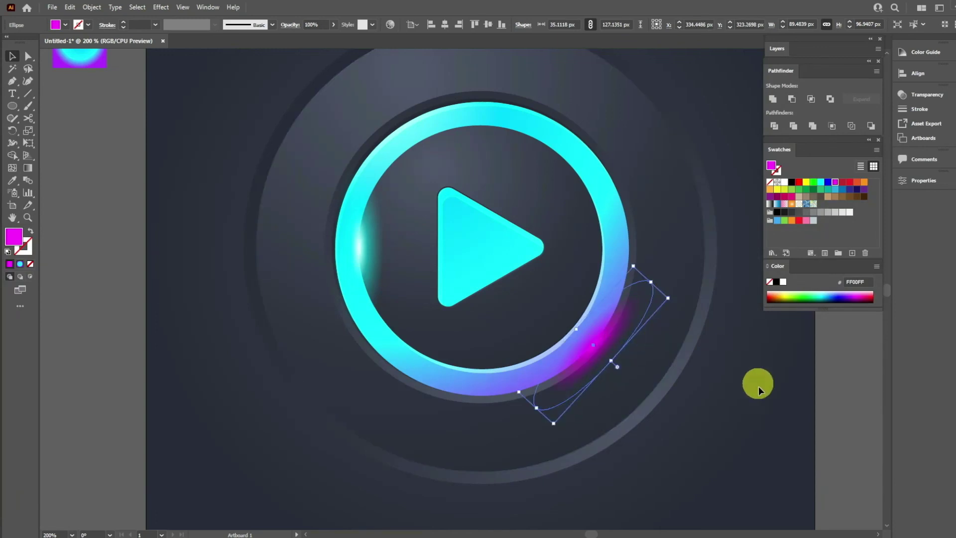
{"action": "left_click", "coordinate": [798, 394]}
Delete the two gradient sample squares beside the artboard.
{"action": "scroll", "coordinate": [591, 390], "scroll_direction": "right", "scroll_amount": 2}
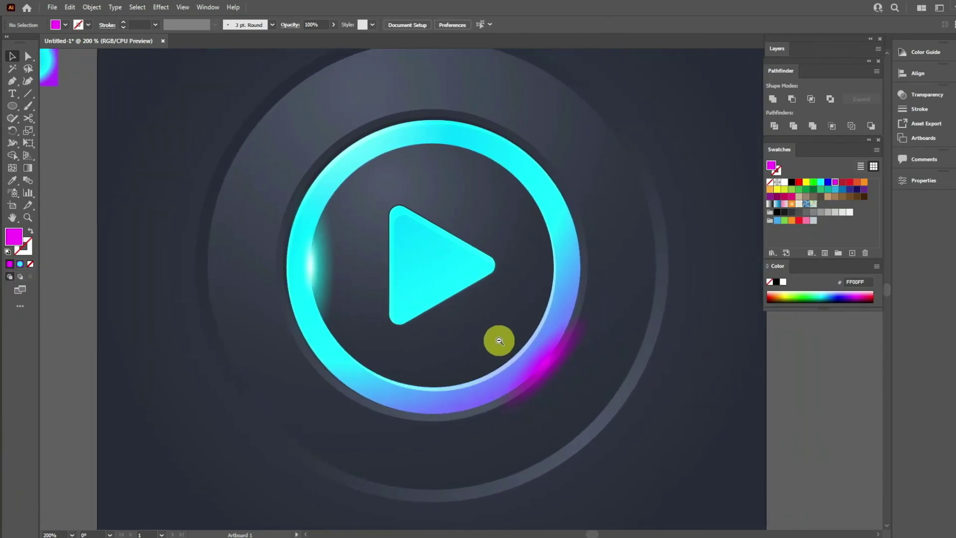
{"action": "left_click", "coordinate": [499, 341], "text": "alt"}
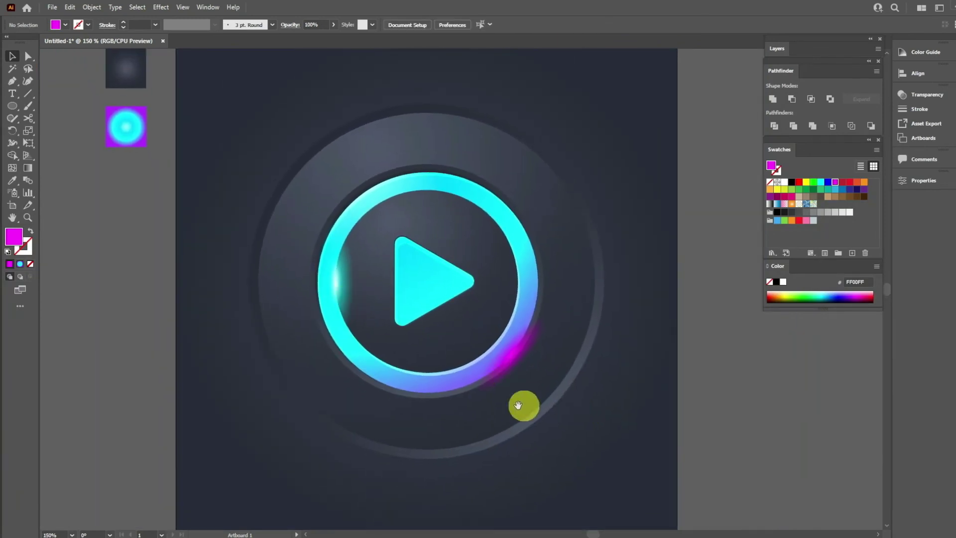
{"action": "left_click", "coordinate": [492, 356], "text": "alt"}
{"action": "left_click_drag", "start_coordinate": [174, 90], "coordinate": [221, 228]}
{"action": "key", "text": "Delete"}
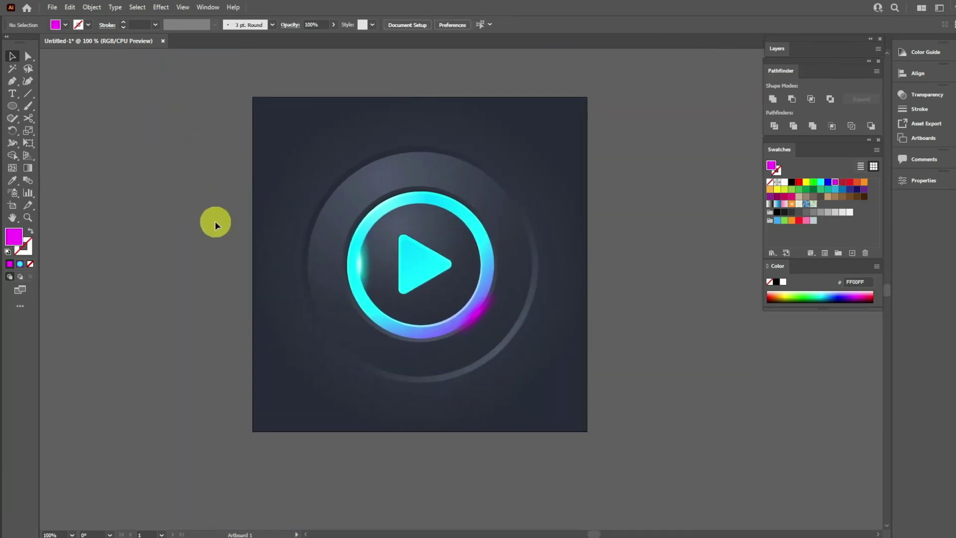
{"action": "key", "text": "ctrl+0"}
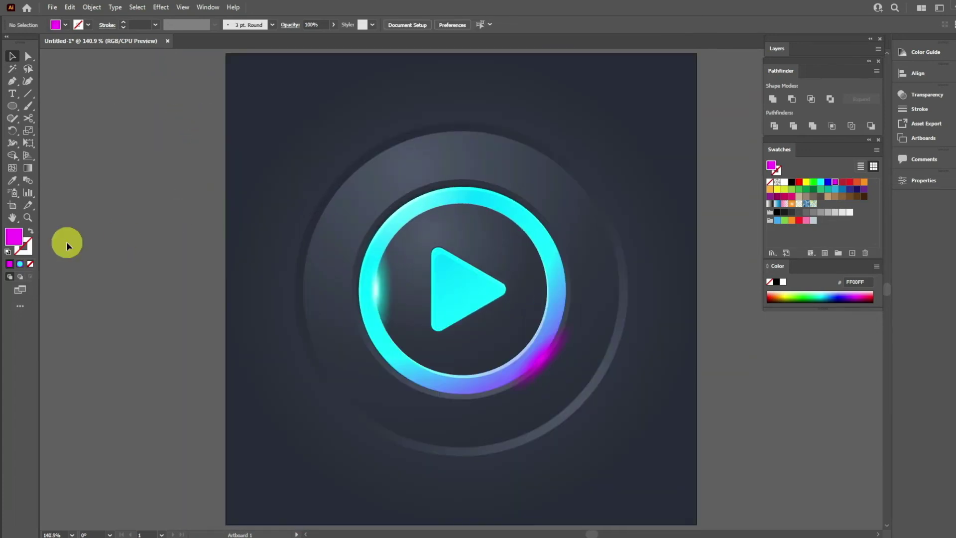
Narrow the white glow on the ring's left edge to about 15 px wide.
{"action": "scroll", "coordinate": [384, 320], "scroll_direction": "up", "scroll_amount": 3}
{"action": "left_click", "coordinate": [425, 245]}
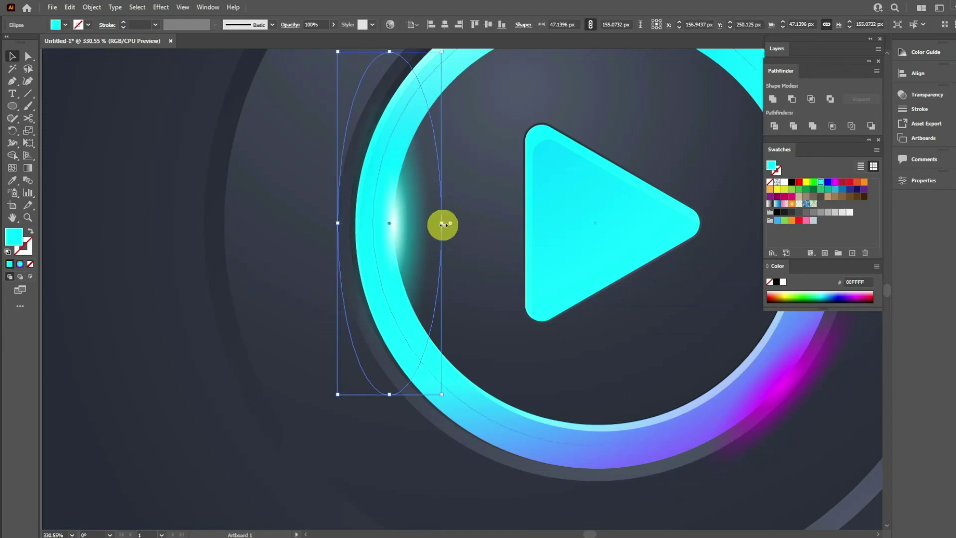
{"action": "left_click", "coordinate": [413, 220]}
{"action": "left_click_drag", "start_coordinate": [413, 223], "coordinate": [411, 223]}
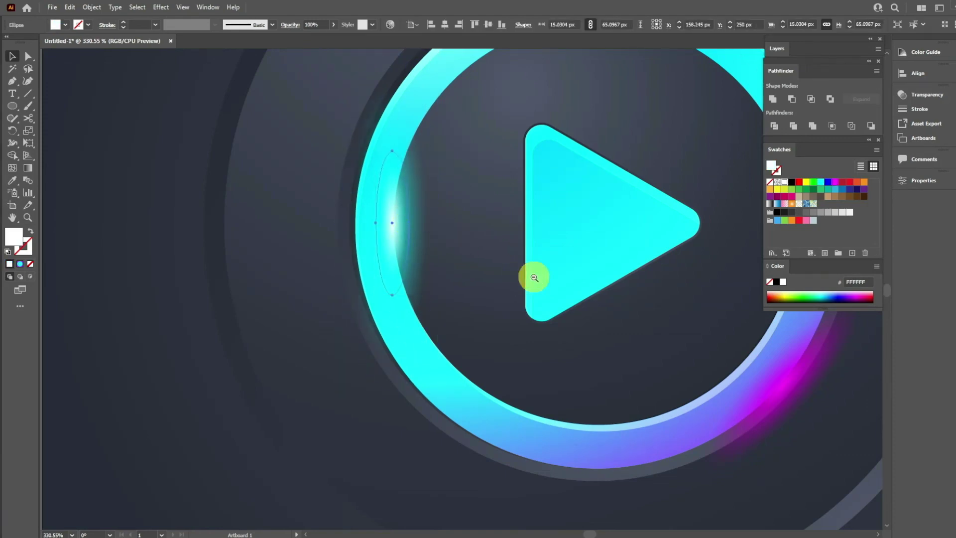
{"action": "scroll", "coordinate": [524, 273], "scroll_direction": "down", "scroll_amount": 5}
{"action": "scroll", "coordinate": [401, 277], "scroll_direction": "up", "scroll_amount": 2}
{"action": "left_click", "coordinate": [180, 257]}
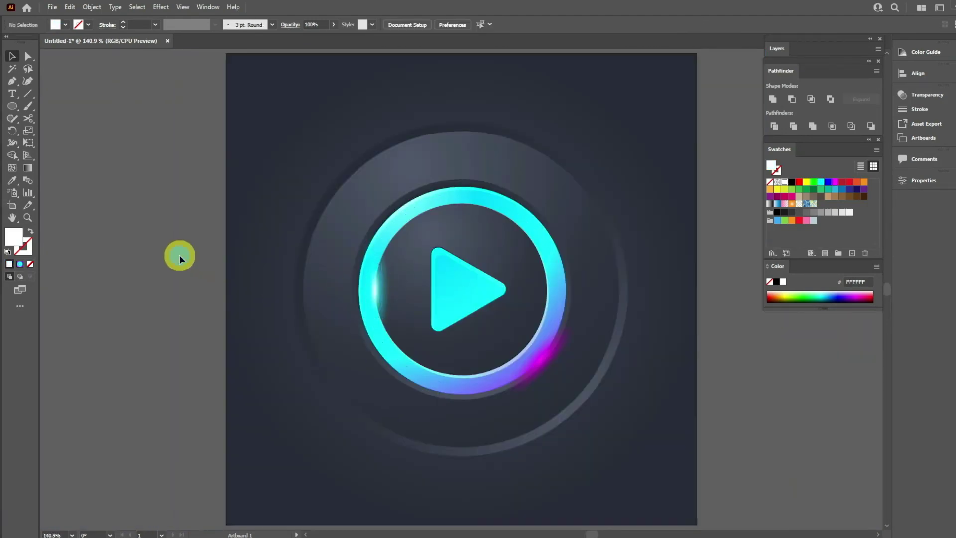